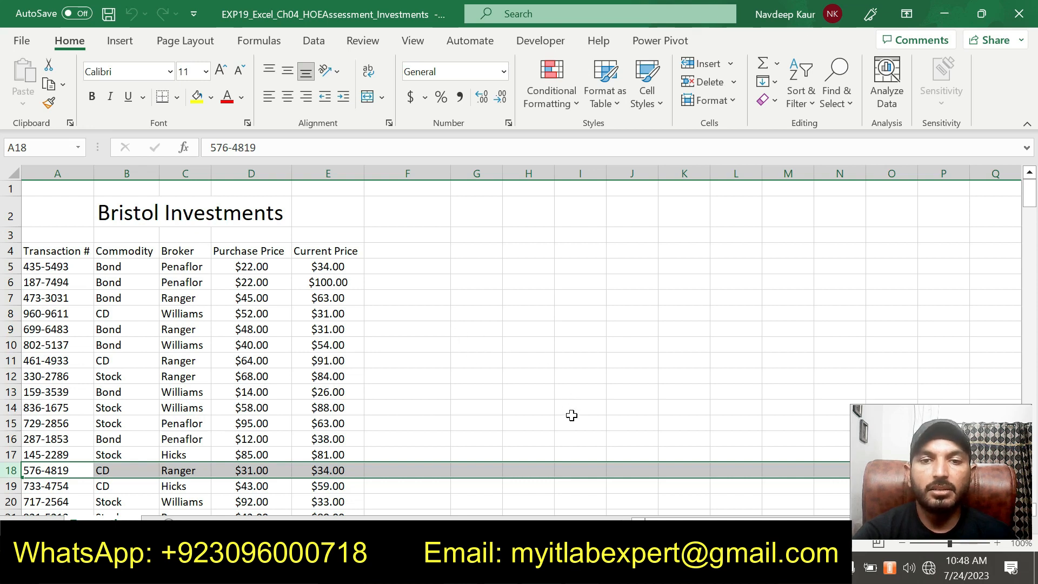
Switch to the Word instructions document and review the project description and the list of steps to perform.
left_click(433, 357)
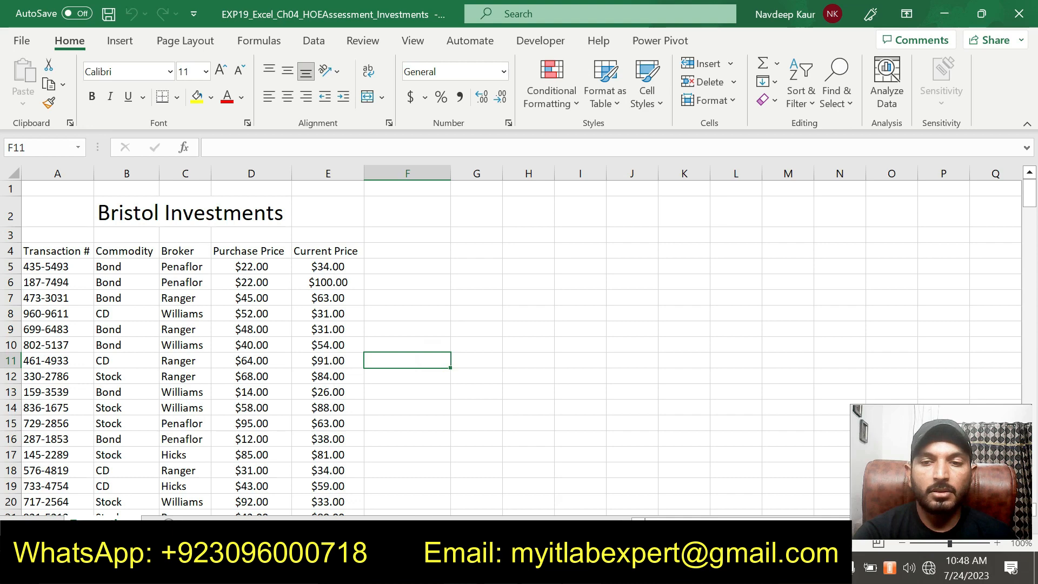
key("alt+Tab")
left_click(770, 280)
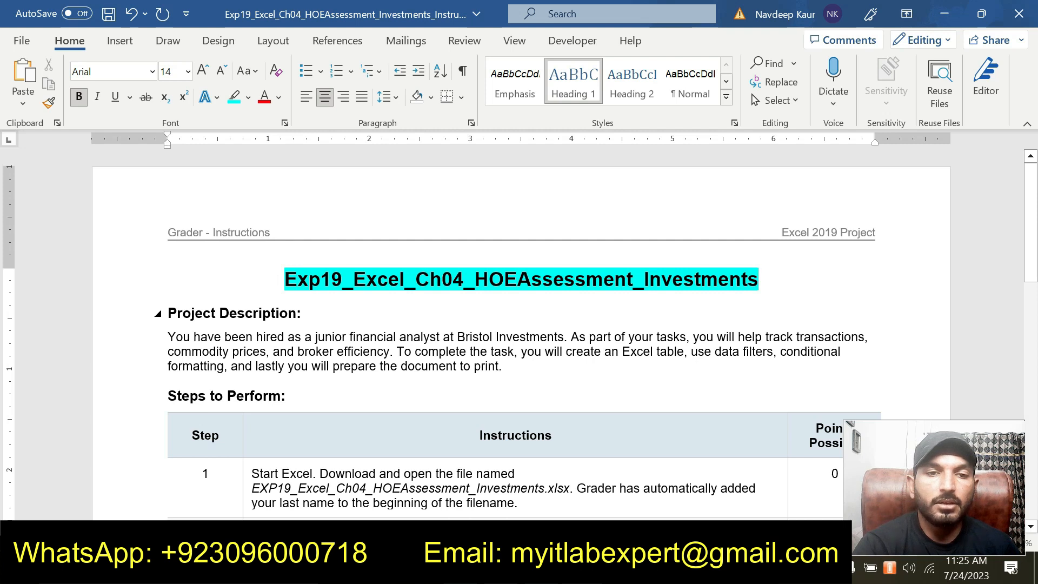
left_click_drag(500, 367, 170, 314)
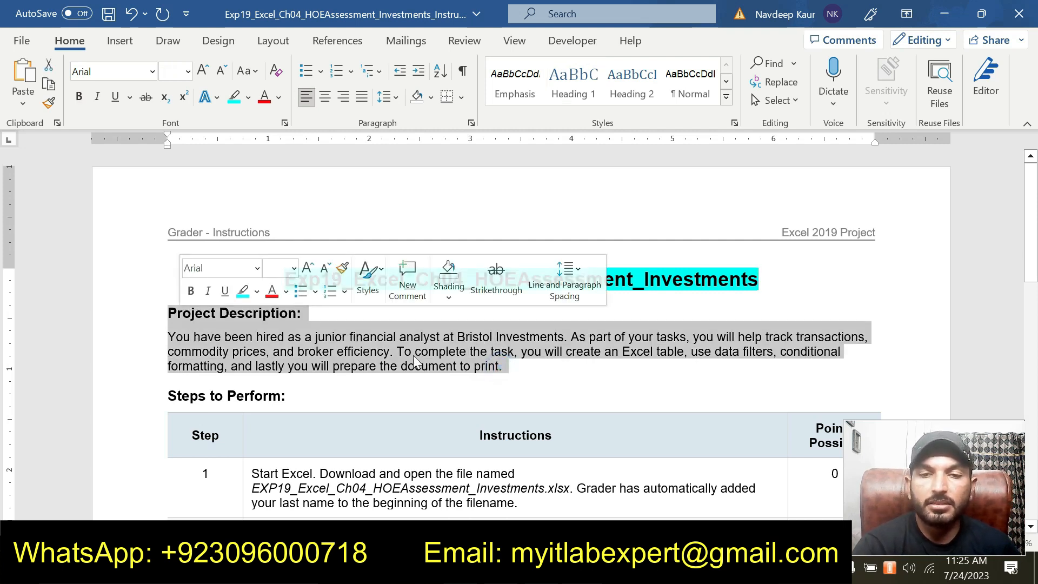
left_click(528, 364)
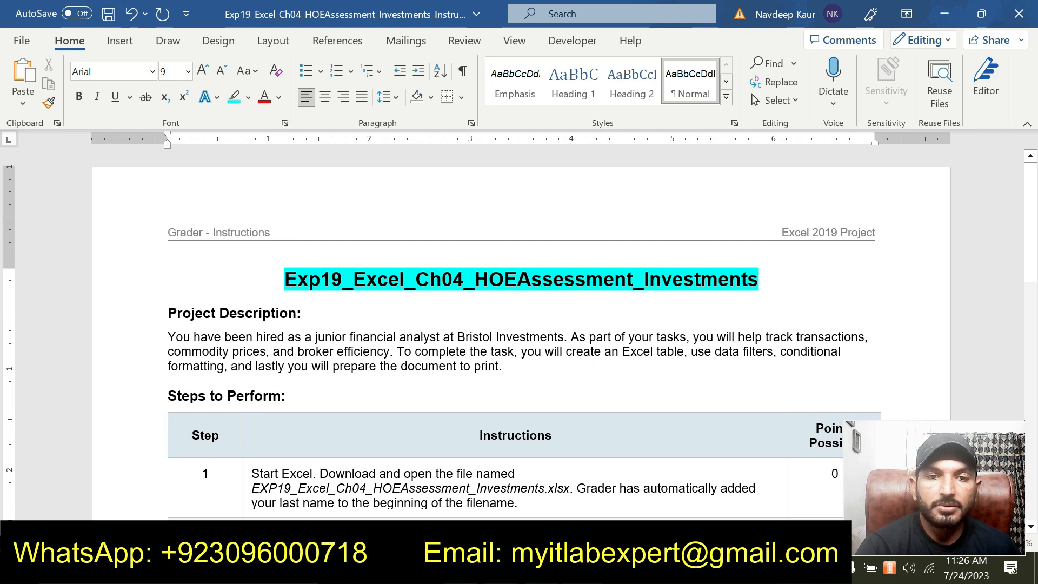
left_click(520, 367)
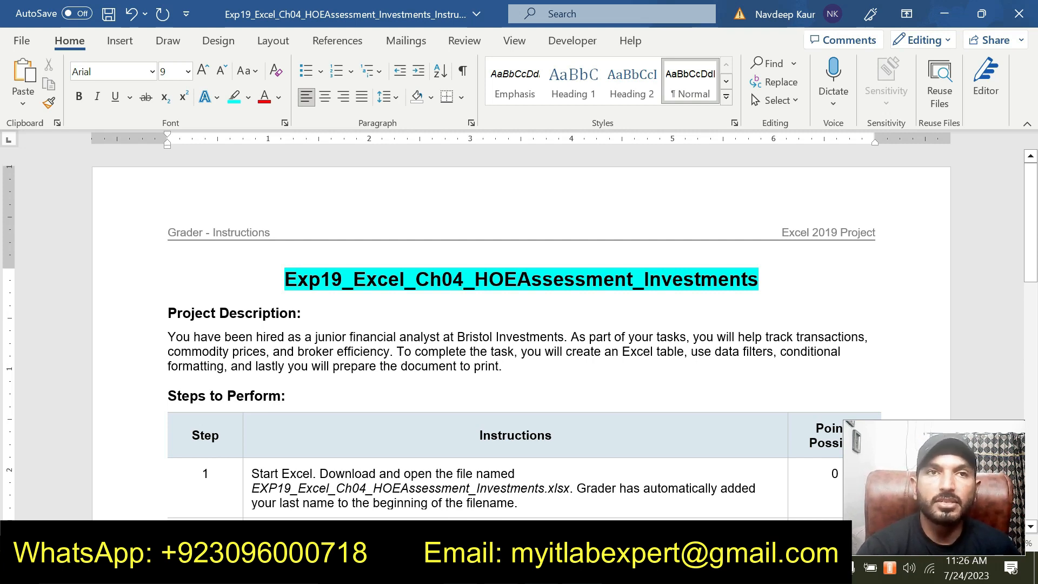
scroll(508, 368, "down", 15)
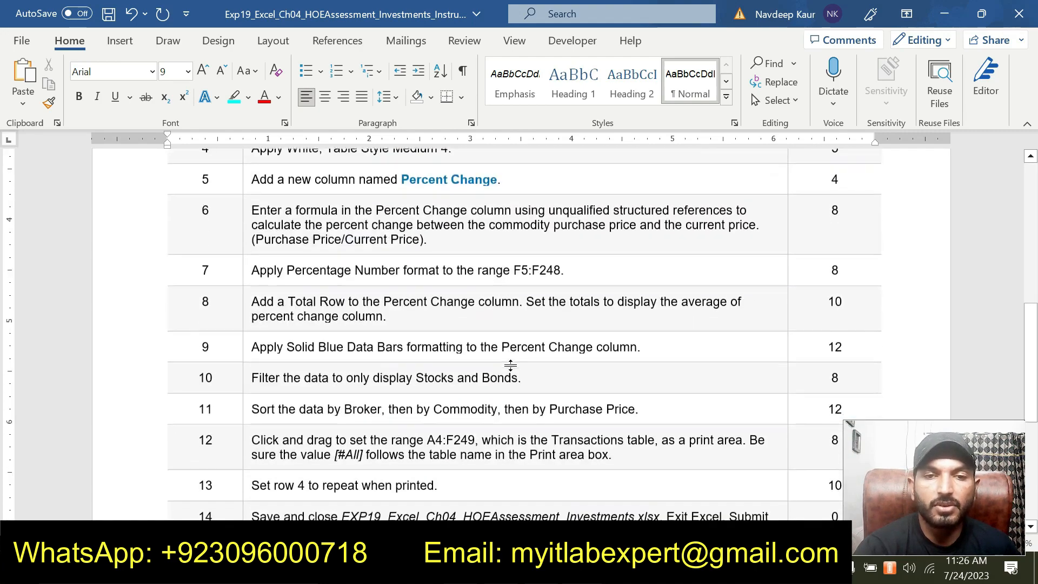
scroll(508, 335, "up", 15)
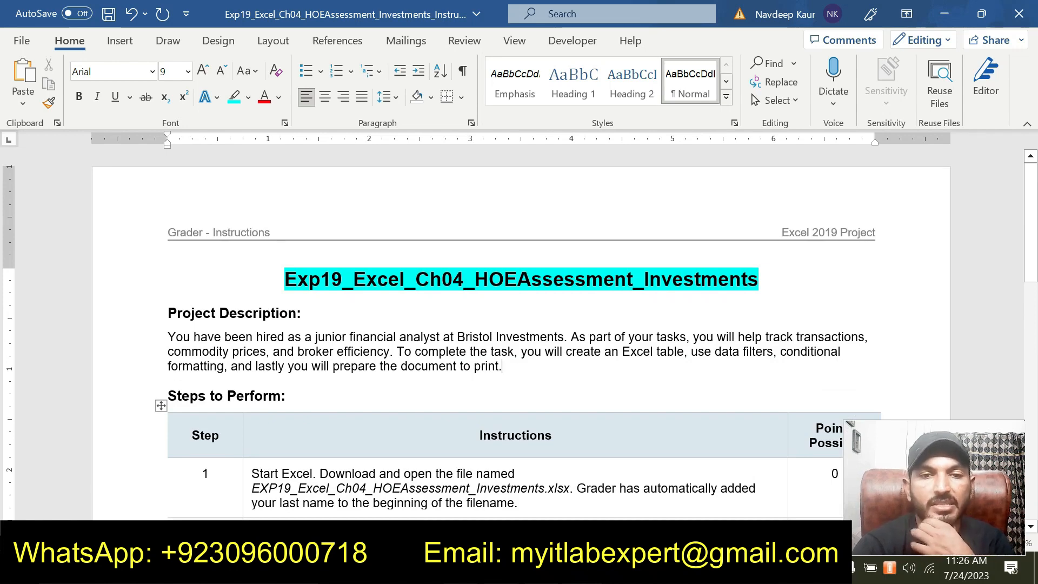
left_click(516, 369)
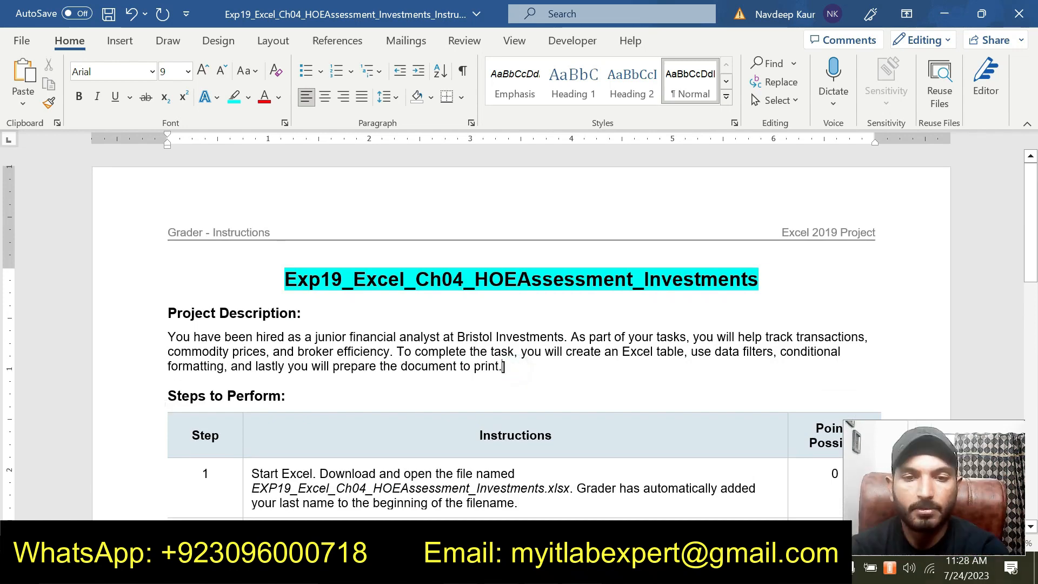
Highlight the whole step 1 instruction in turquoise.
scroll(519, 335, "down", 3)
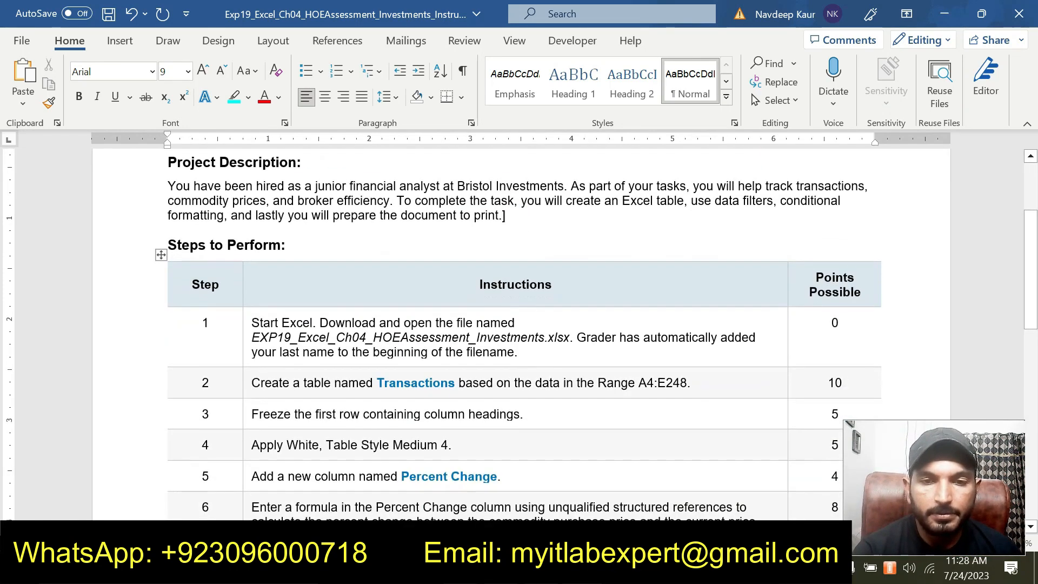
left_click_drag(519, 353, 273, 333)
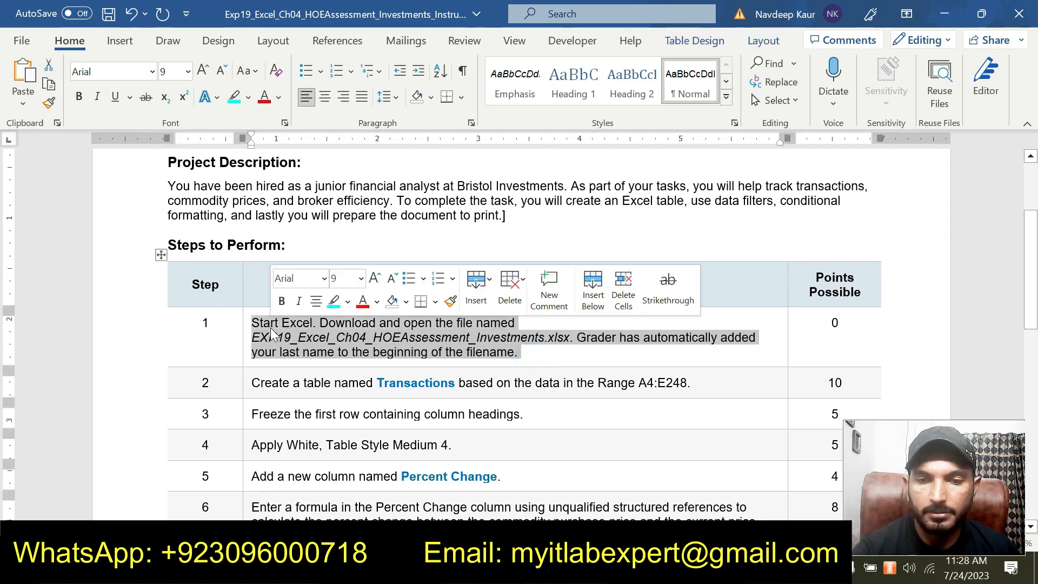
left_click(334, 301)
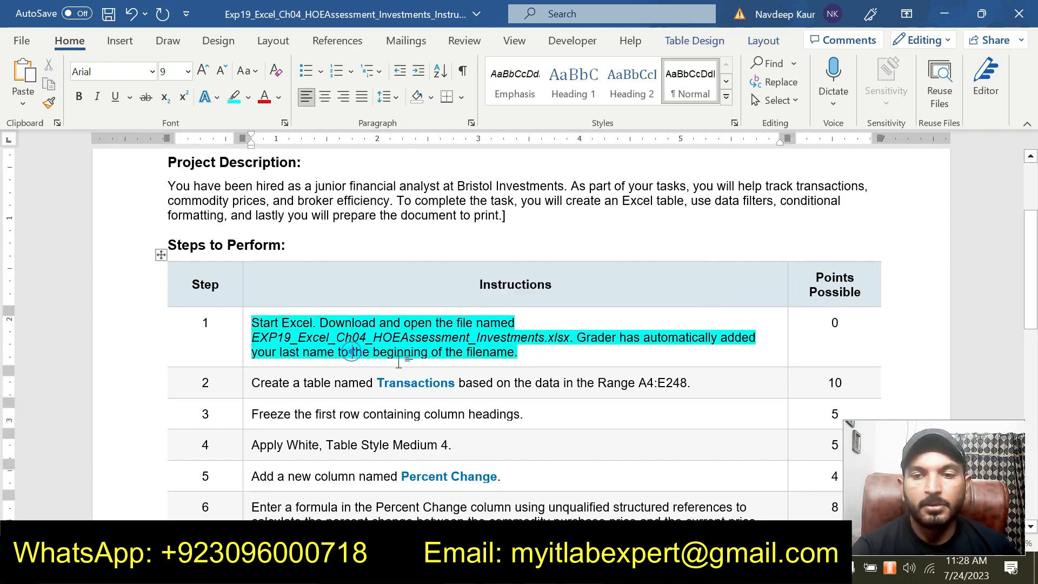
scroll(411, 362, "up", 1)
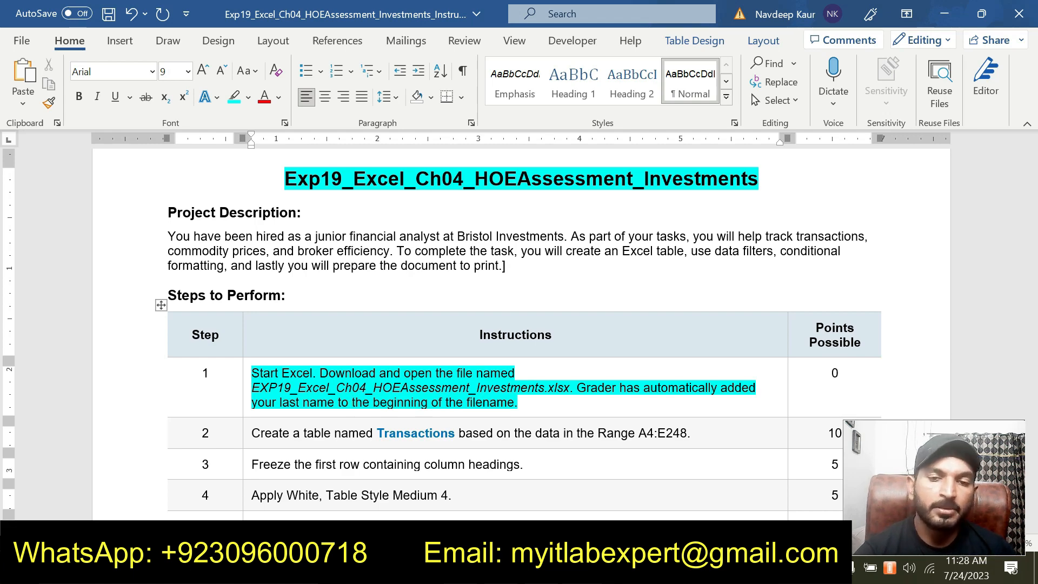
Switch to Excel and look over the Bristol Investments transaction data in the EXP19_Excel_Ch04_HOEAssessment_Investments workbook.
key("alt+Tab")
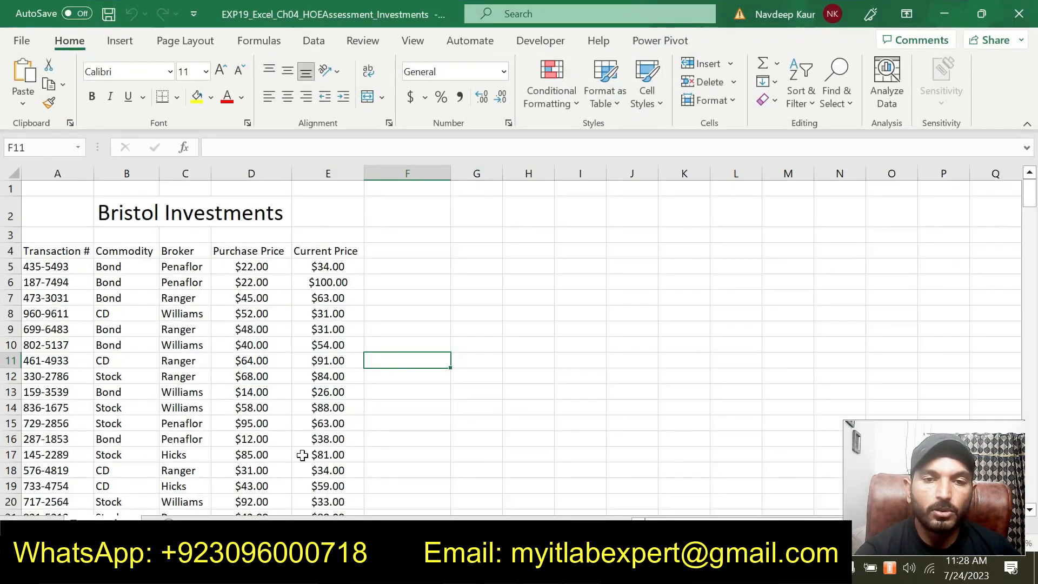
left_click(216, 360)
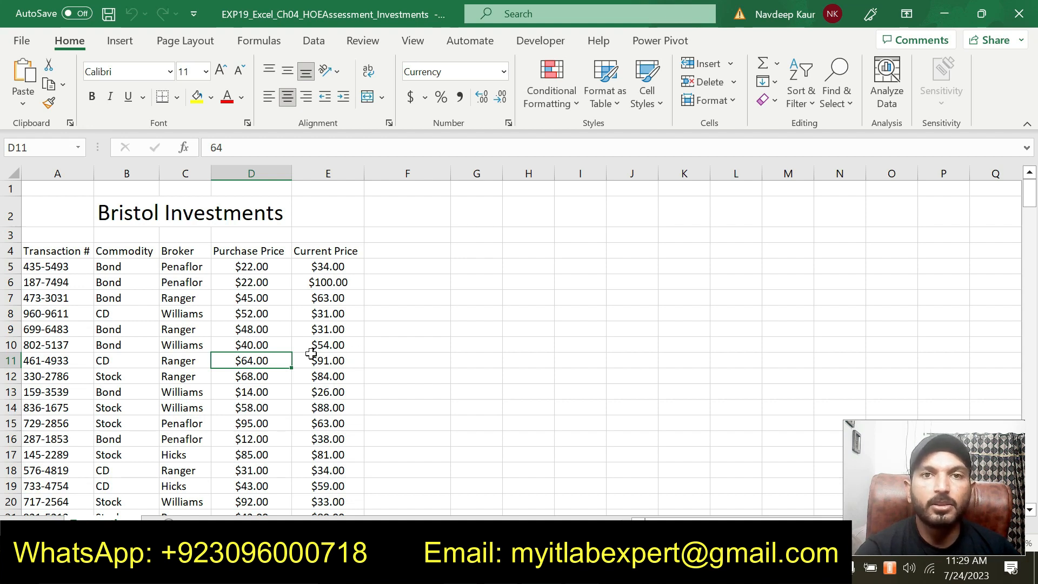
left_click(433, 316)
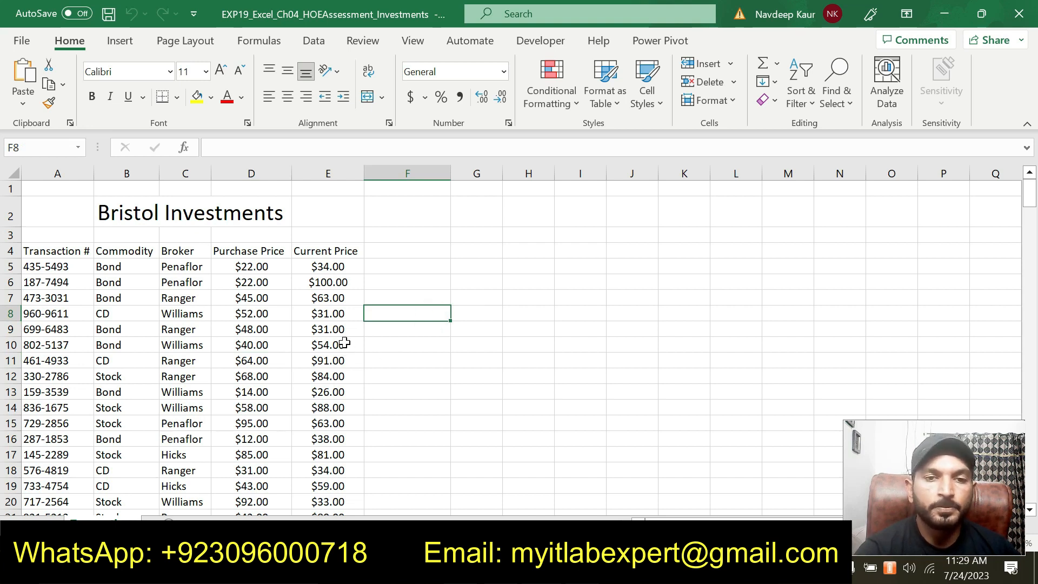
Switch back to Word, remove the highlight from the step 1 instruction and highlight the step 2 instruction in turquoise.
left_click(643, 567)
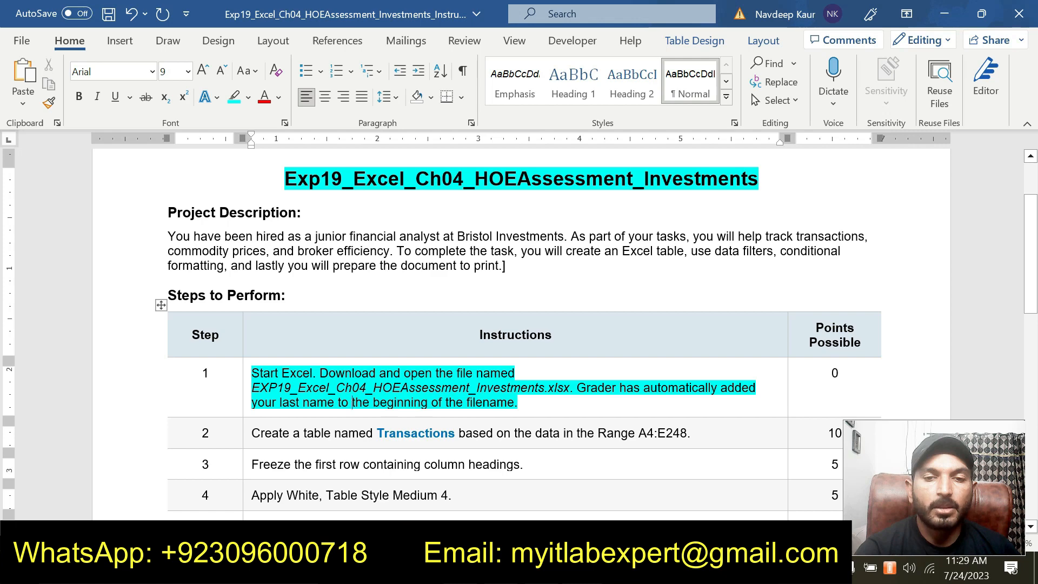
triple_click(520, 403)
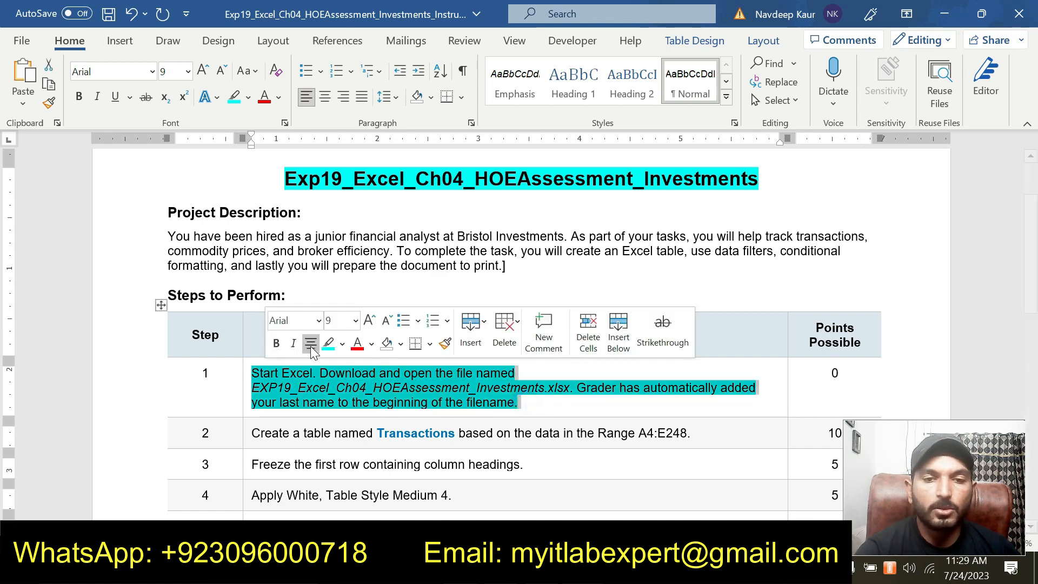
left_click(327, 344)
left_click_drag(695, 433, 251, 434)
left_click(327, 403)
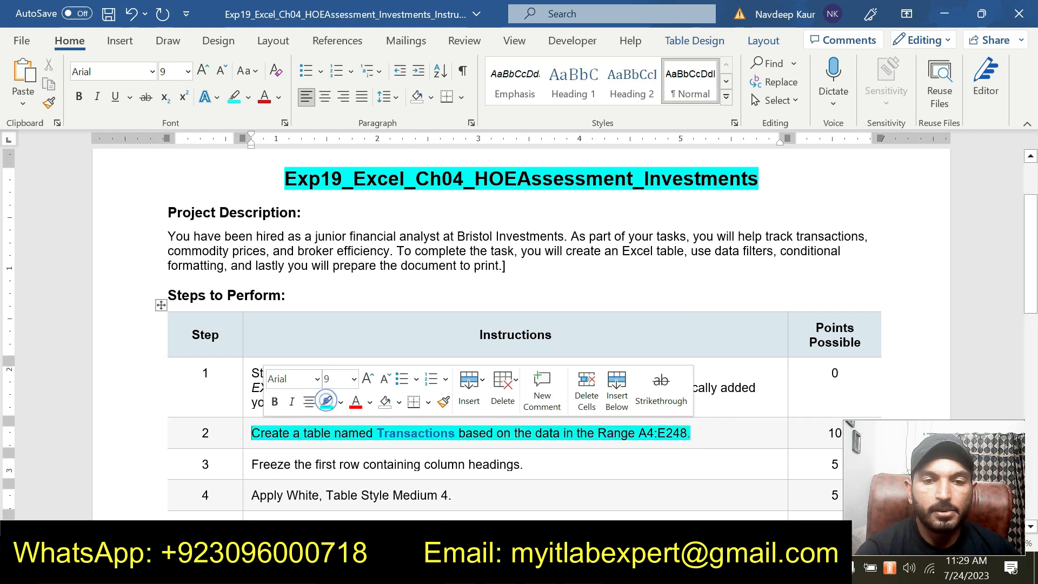
left_click(341, 435)
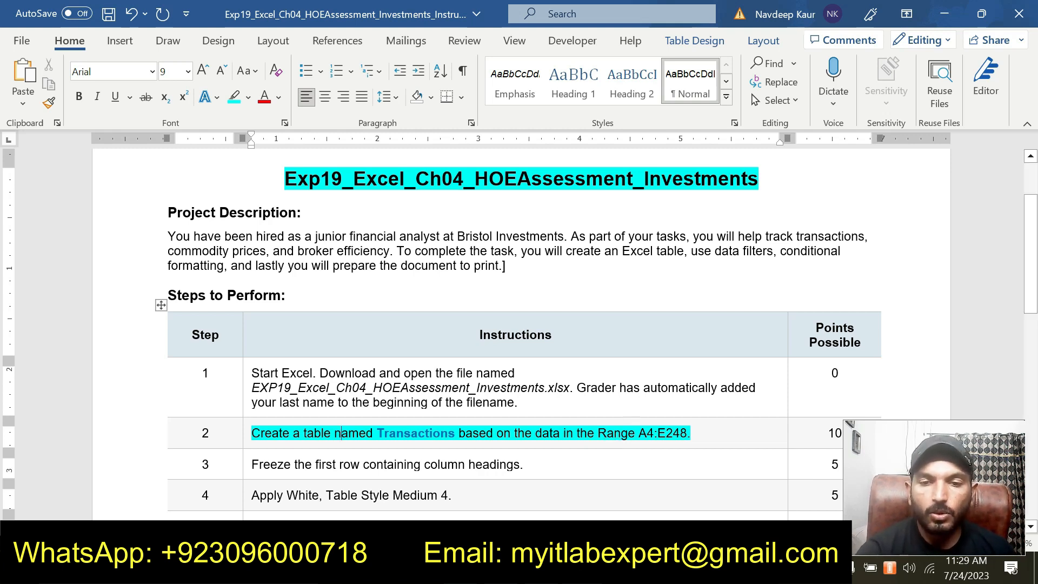
Copy the range reference A4:E248 from the step 2 instruction and use it to select that range in the Excel worksheet.
double_click(646, 433)
key("ctrl+c")
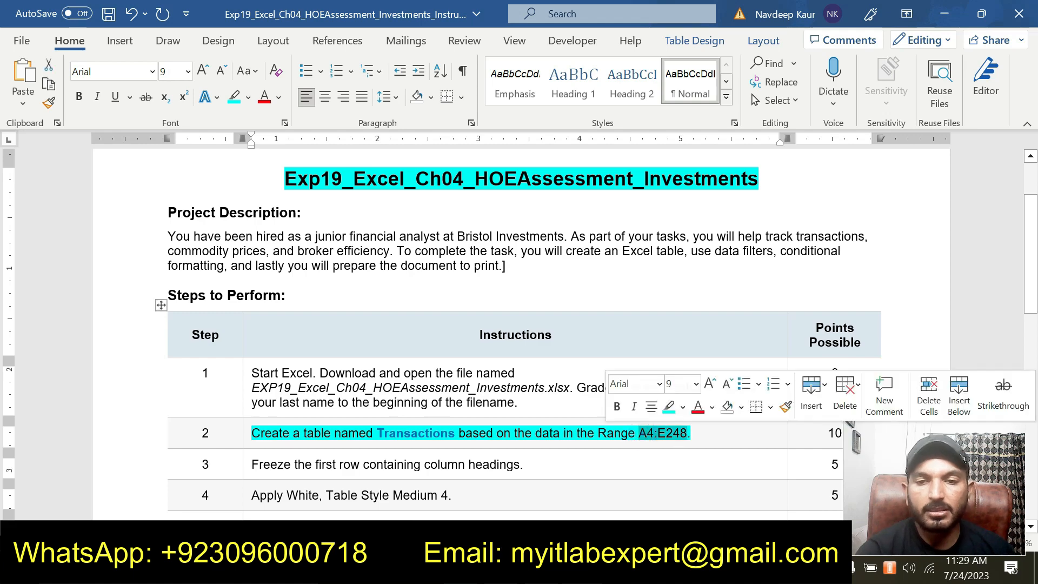
key("alt+Tab")
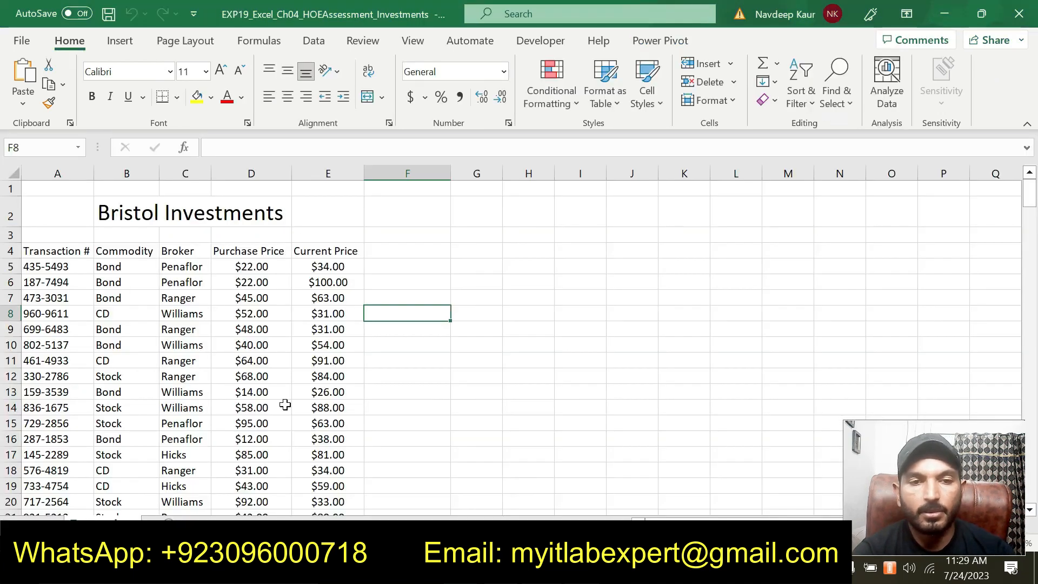
left_click(39, 147)
key("ctrl+v")
key("Return")
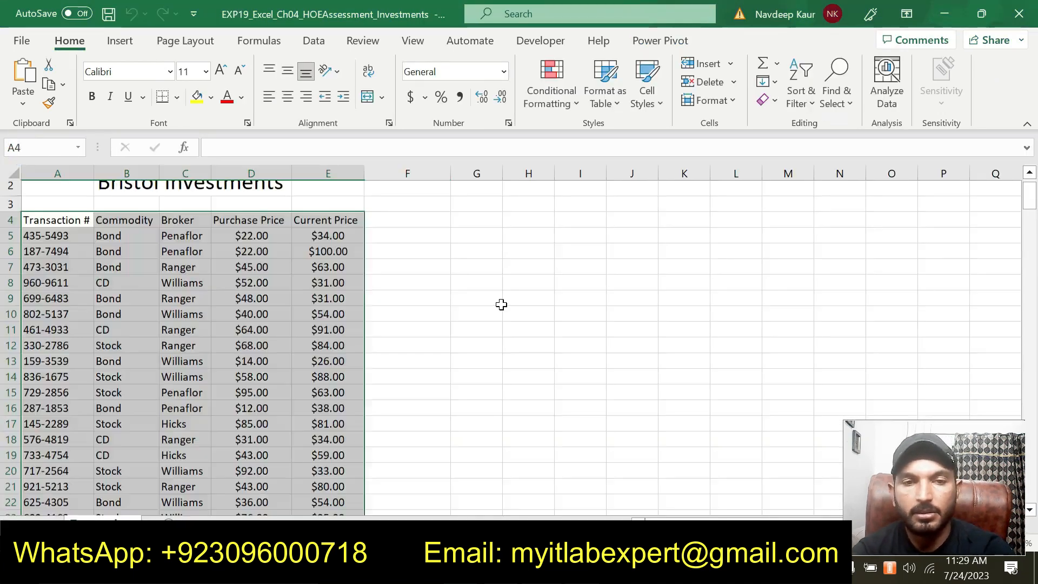
Check that the selected range covers the transaction data from the header row through to the last record.
scroll(538, 364, "up", 1)
scroll(539, 365, "down", 10)
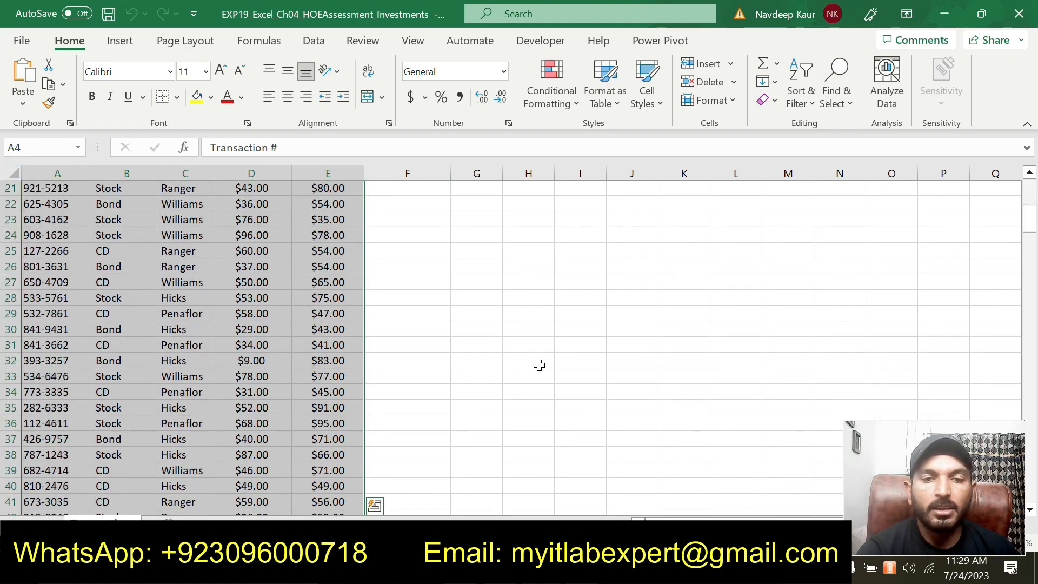
scroll(539, 366, "down", 20)
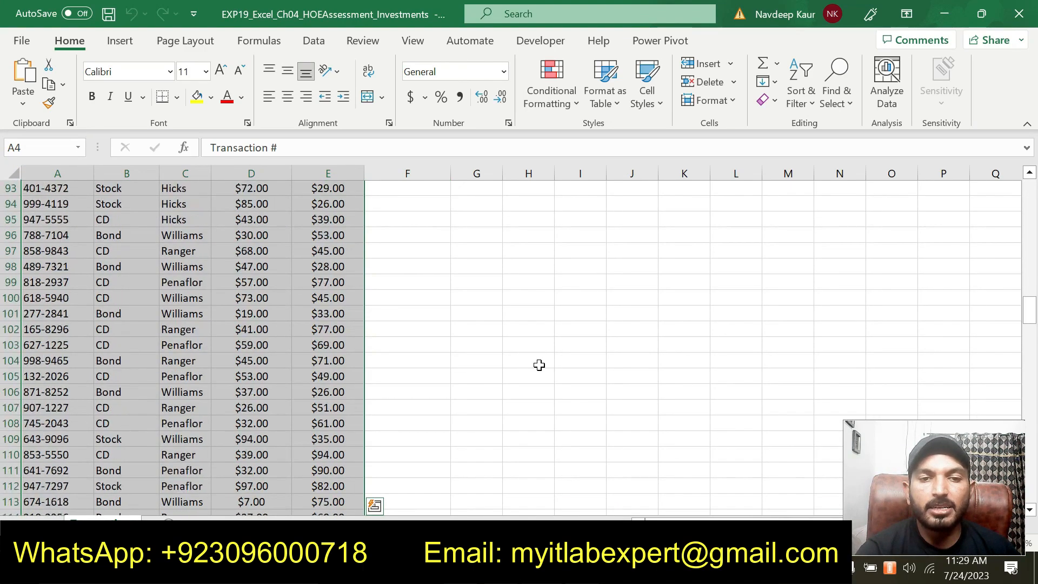
scroll(540, 365, "down", 20)
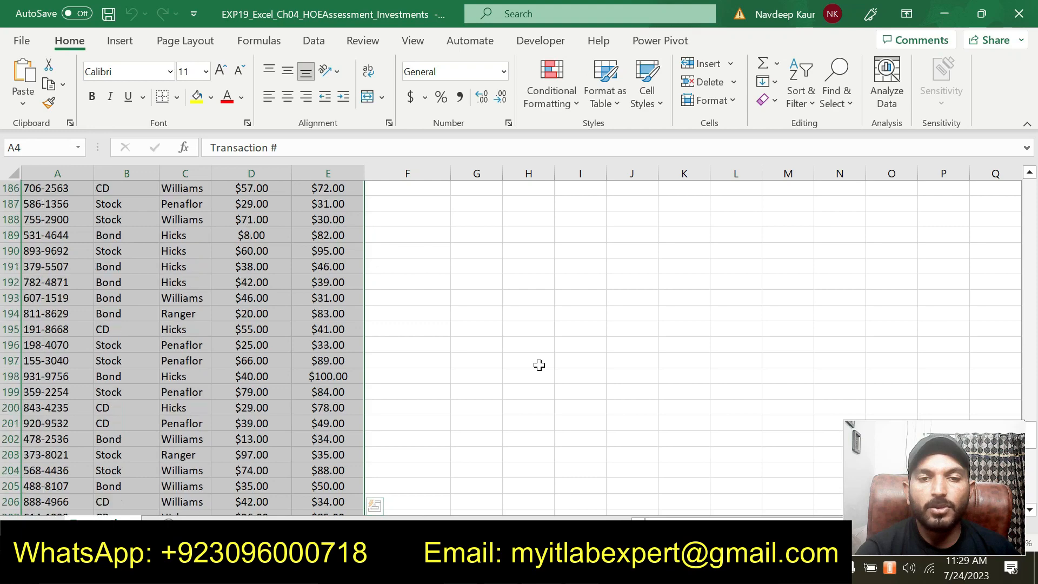
scroll(539, 365, "down", 9)
scroll(539, 365, "up", 15)
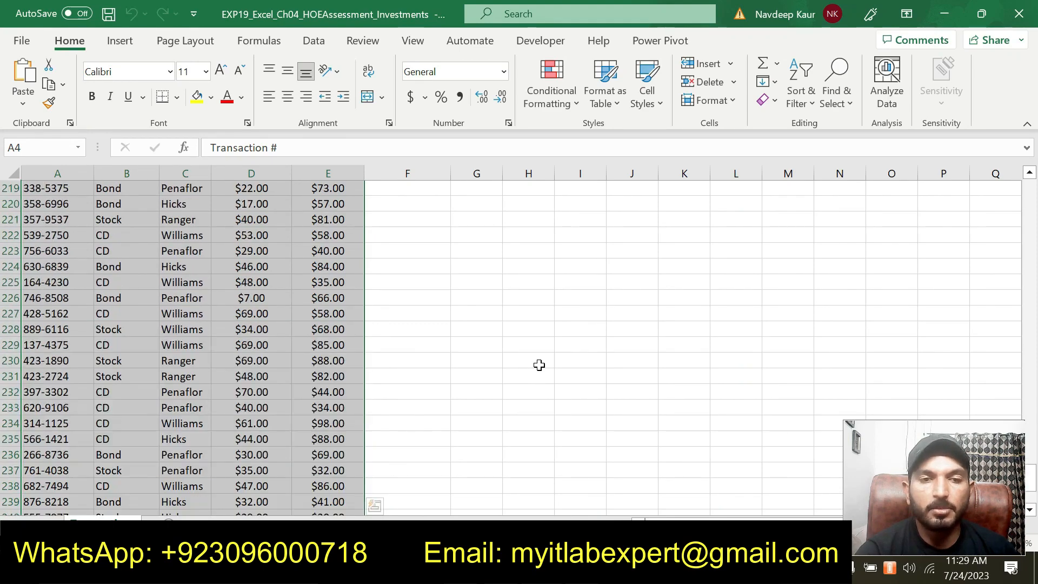
scroll(539, 365, "up", 20)
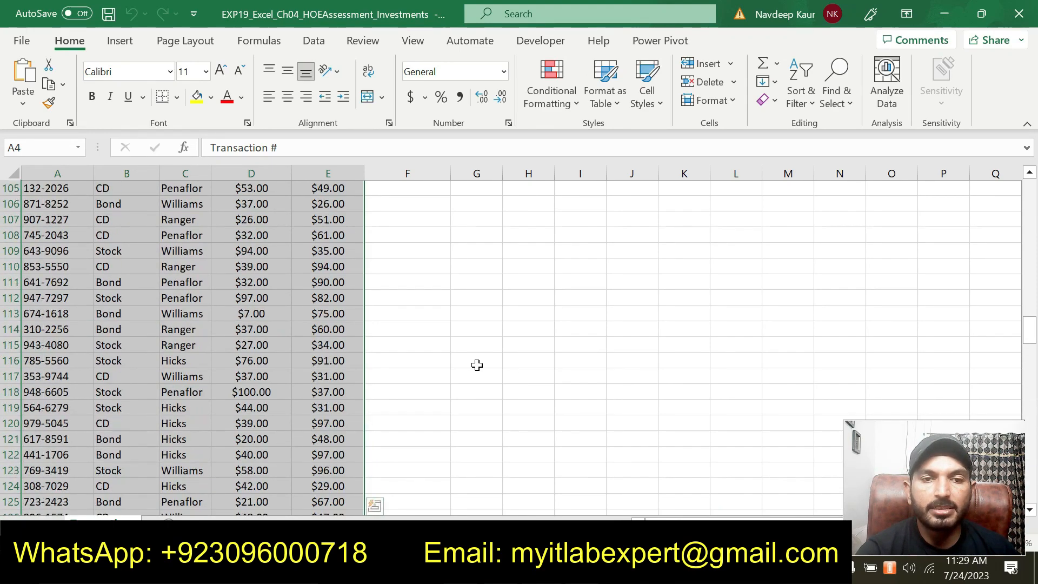
scroll(477, 366, "up", 20)
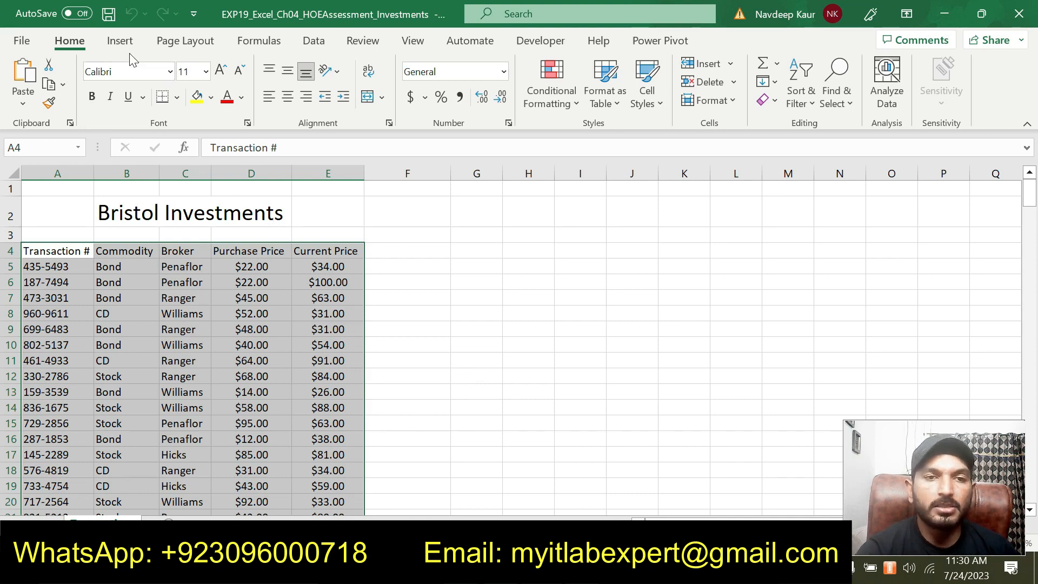
Convert the selected range A4:E248 into an Excel table with headers.
left_click(122, 42)
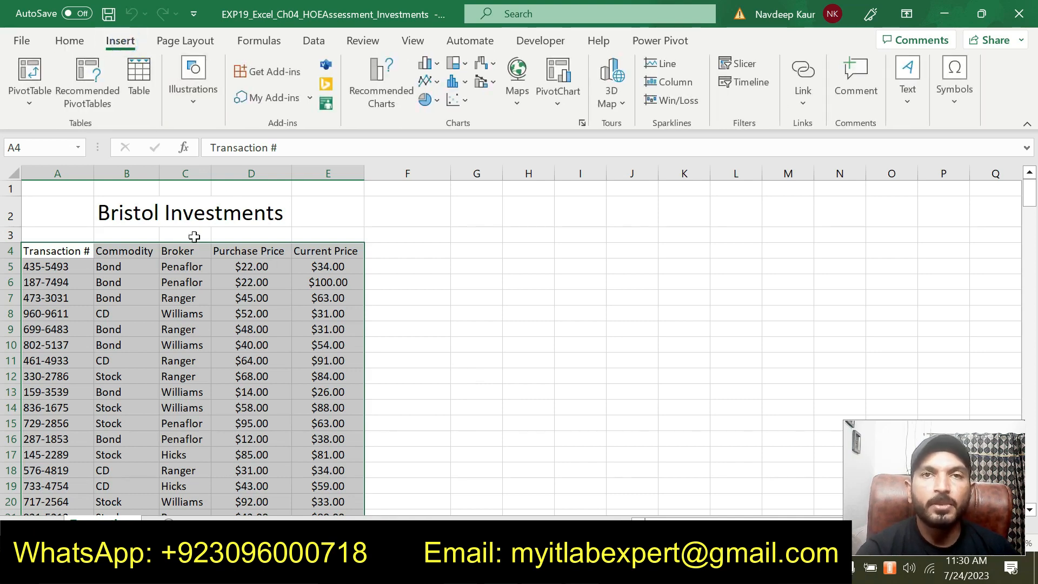
left_click(136, 69)
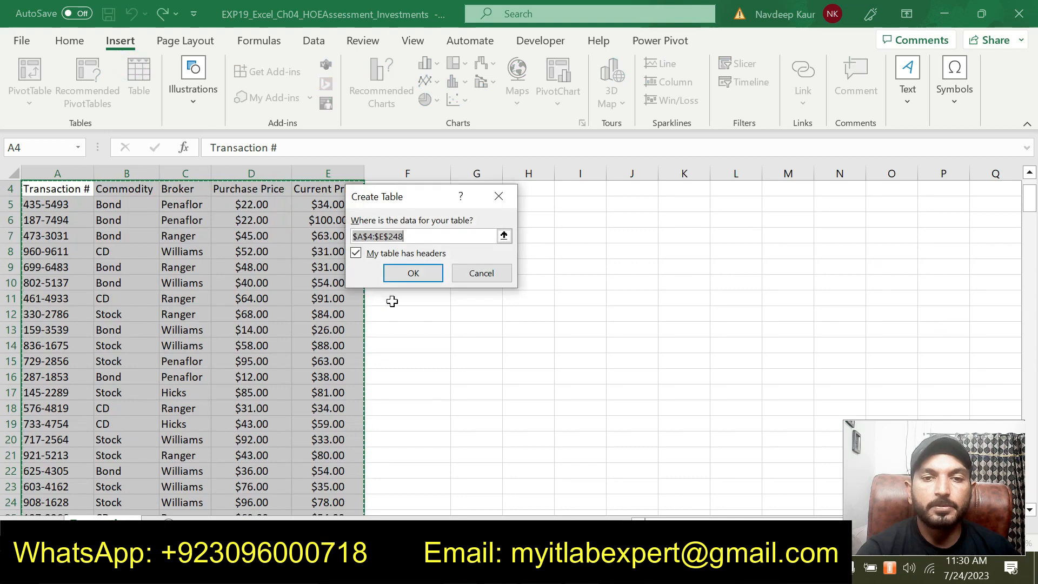
left_click(416, 272)
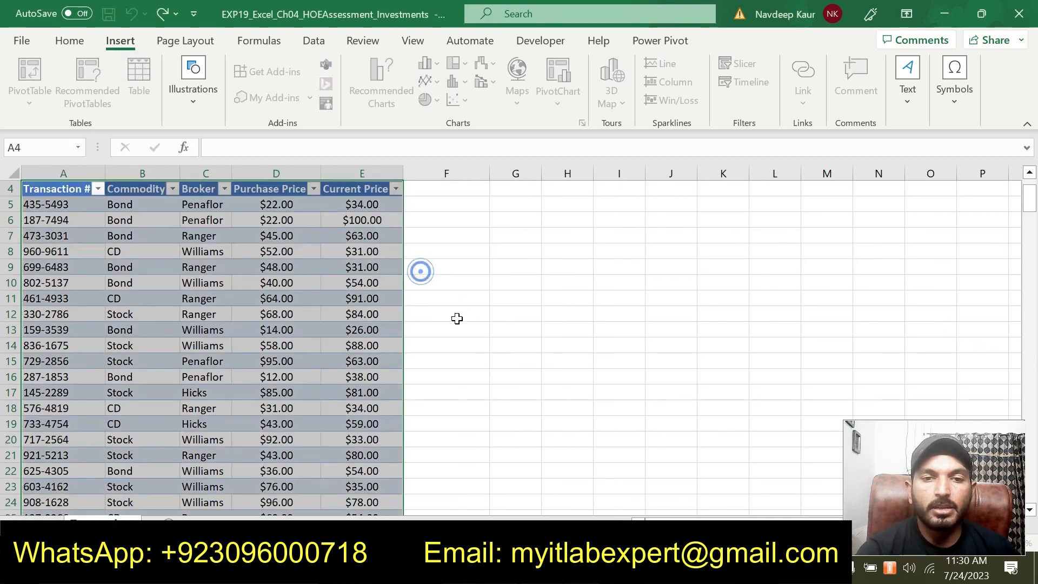
Look through the new table's rows, recheck the step 2 instruction in Word and return to Excel.
scroll(319, 364, "up", 1)
scroll(319, 364, "down", 7)
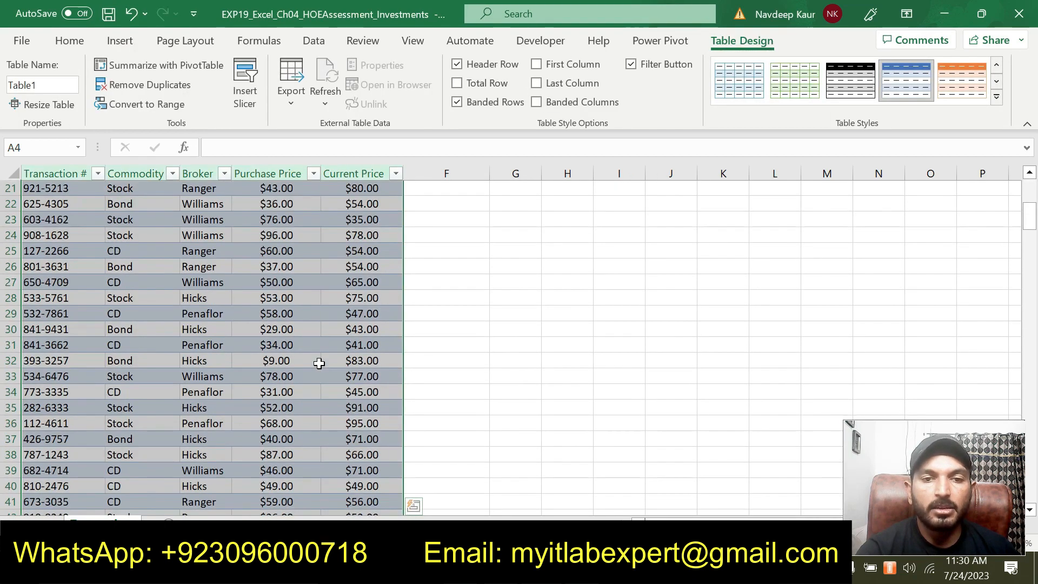
scroll(319, 363, "down", 17)
scroll(319, 364, "up", 3)
scroll(319, 363, "up", 20)
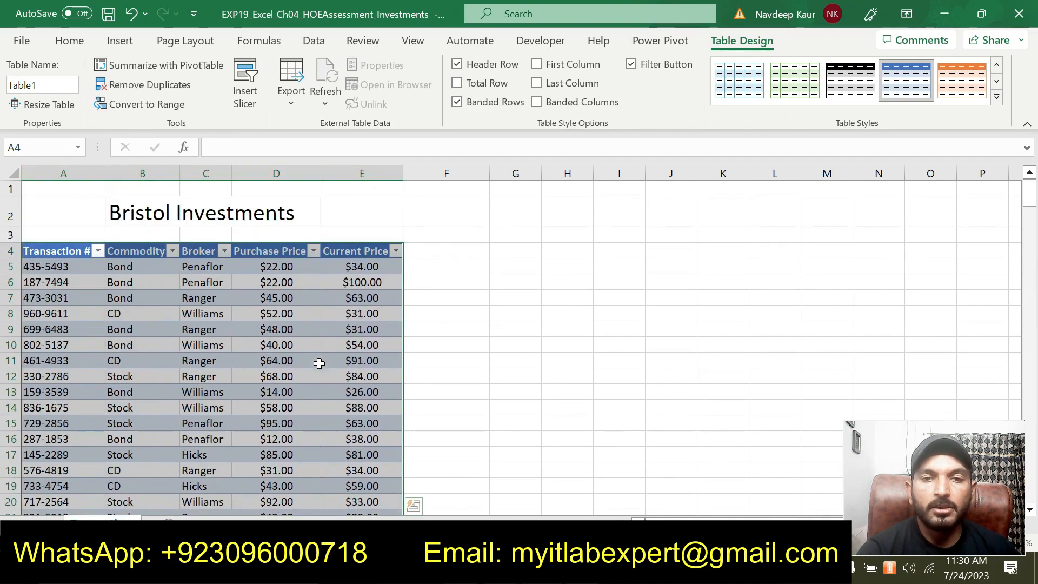
key("alt+Tab")
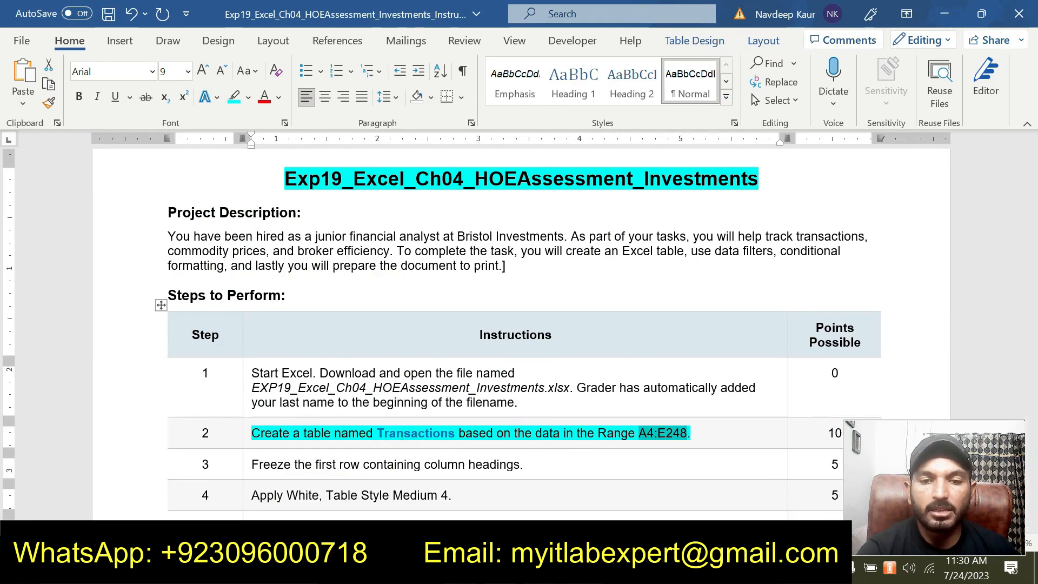
key("alt+Tab")
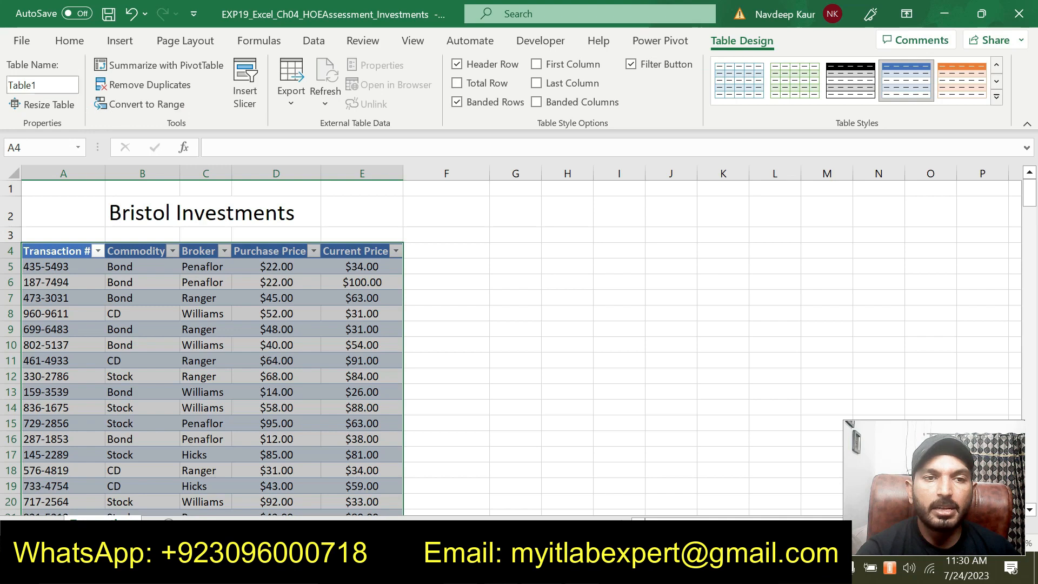
Rename the table created from A4:E248 as Transactions.
left_click(52, 81)
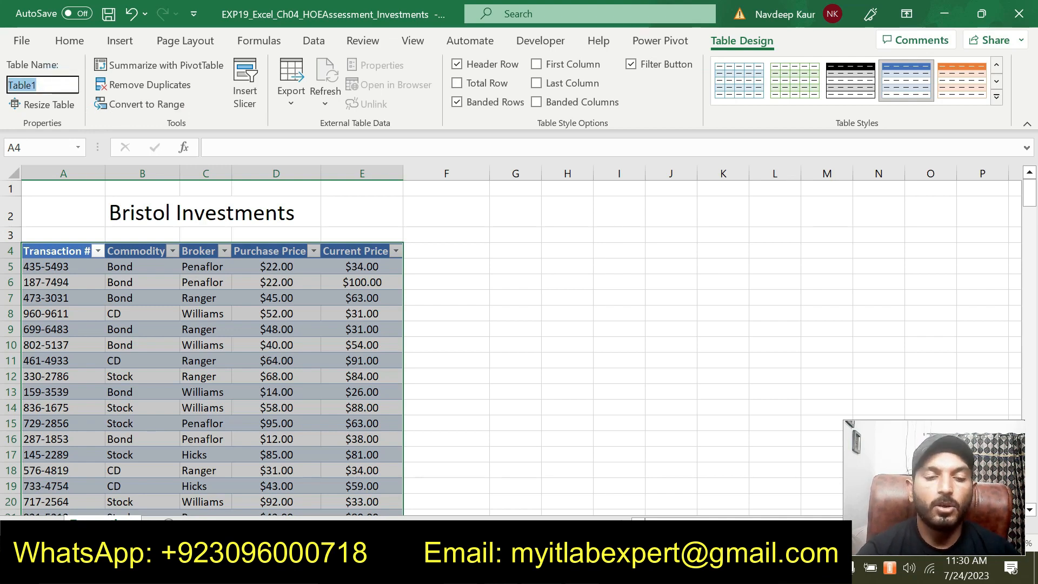
type("Tra")
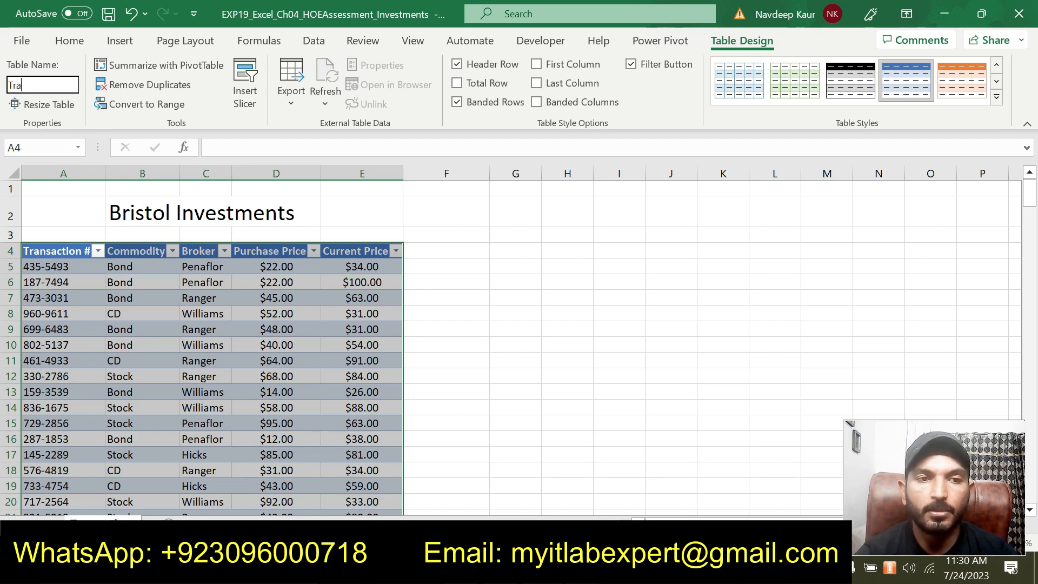
type("nsactions")
key("Return")
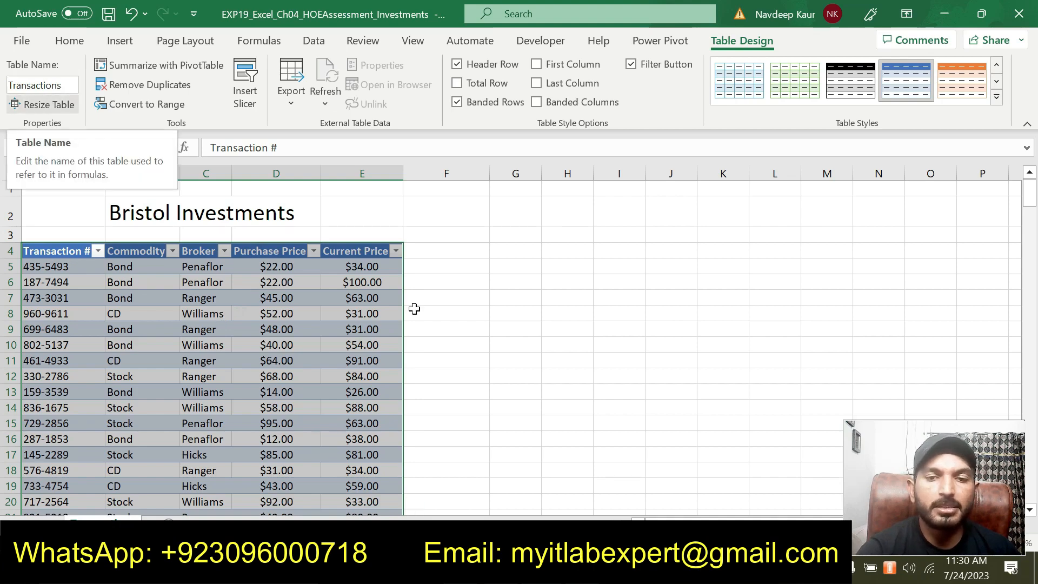
In the Word instructions, remove the highlight from step 2 and highlight step 3 about freezing the row with column headings.
key("alt+Tab")
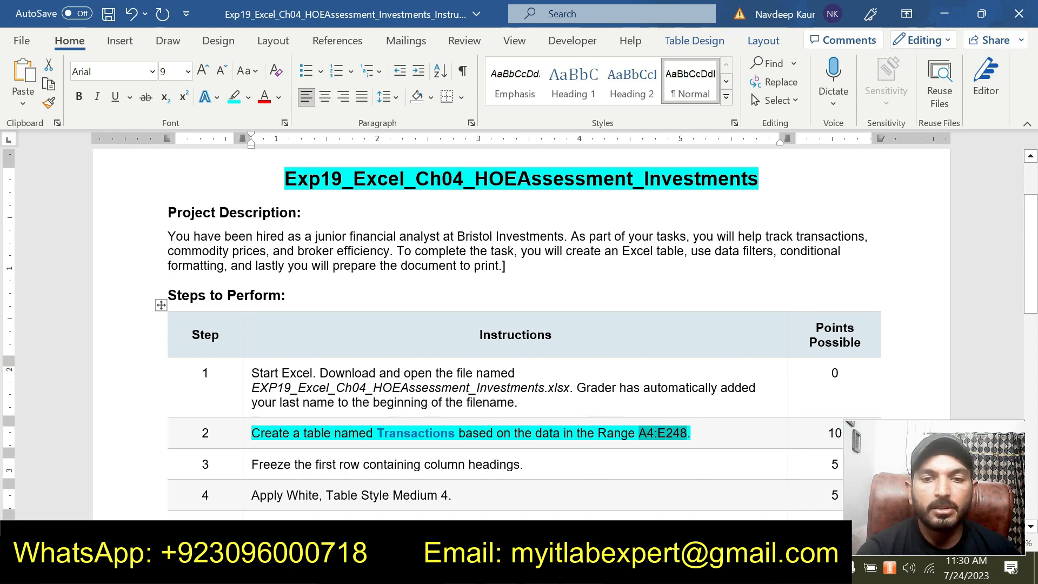
left_click_drag(691, 433, 273, 436)
left_click(334, 412)
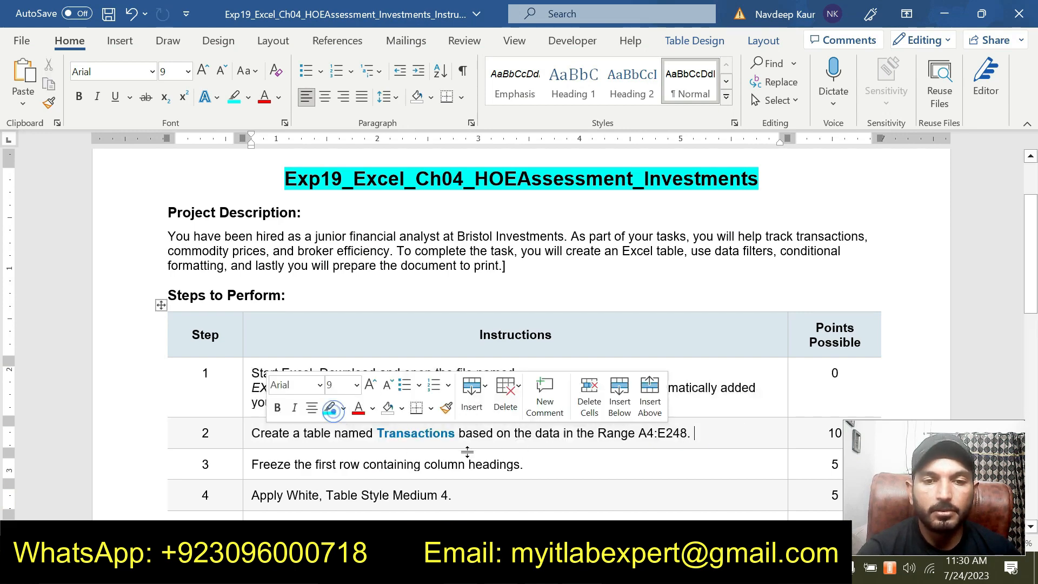
scroll(466, 452, "down", 1)
left_click_drag(527, 415, 251, 415)
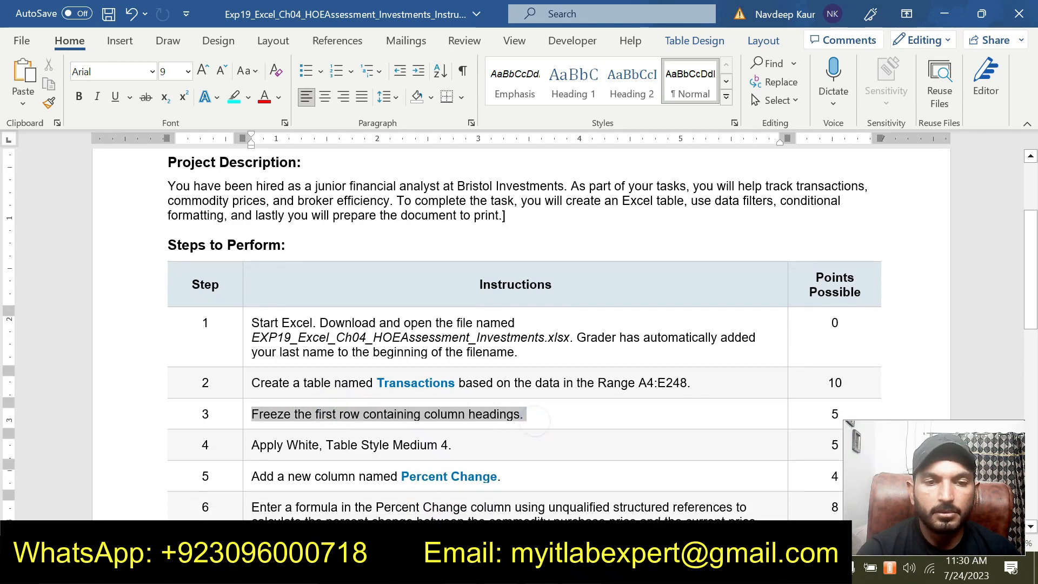
left_click(341, 382)
scroll(342, 386, "down", 2)
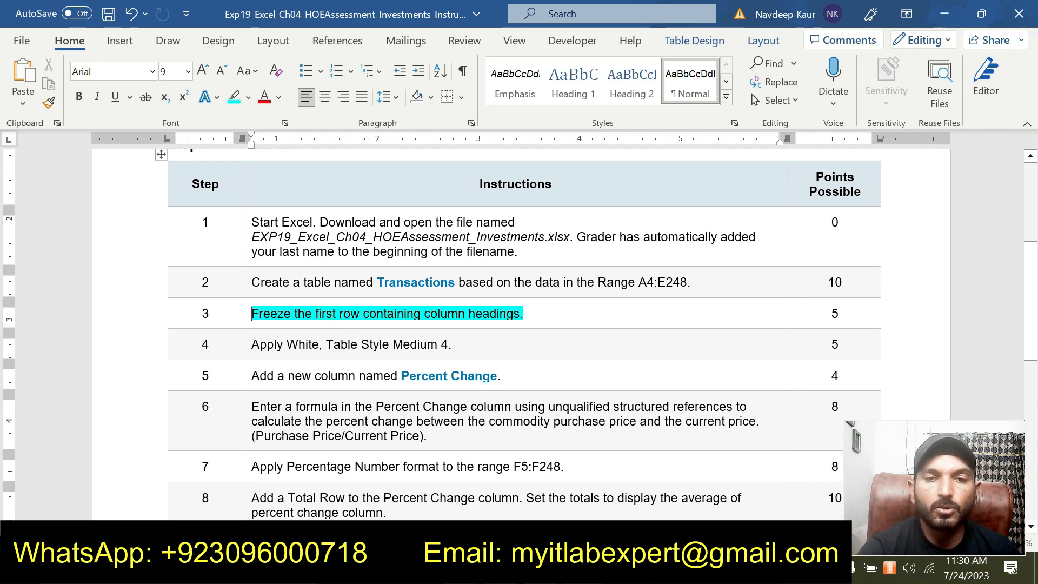
Return to Excel, select the table's header cells A4:E4 and try freezing the worksheet's top row.
key("alt+Tab")
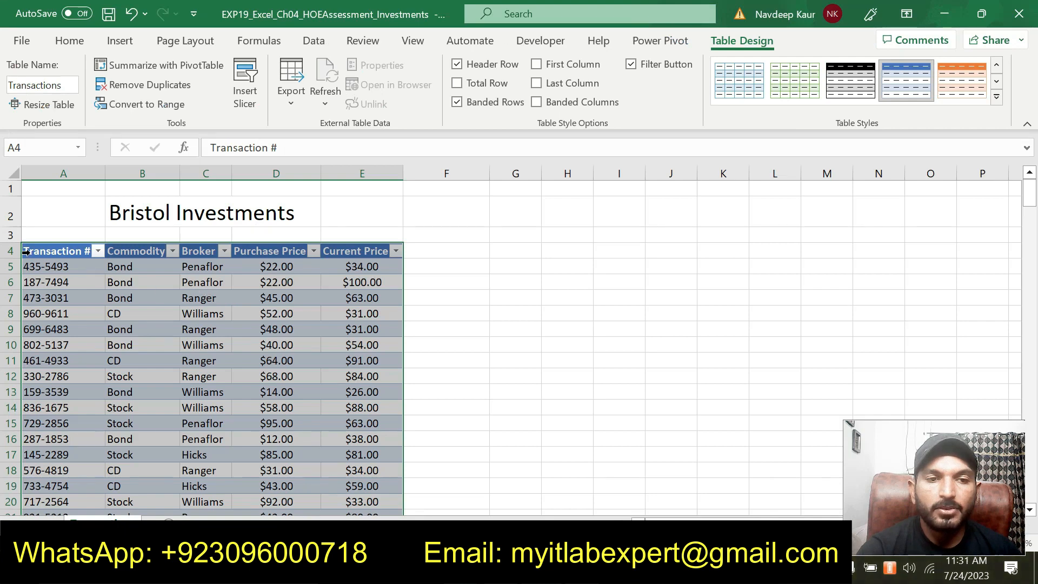
left_click(26, 252)
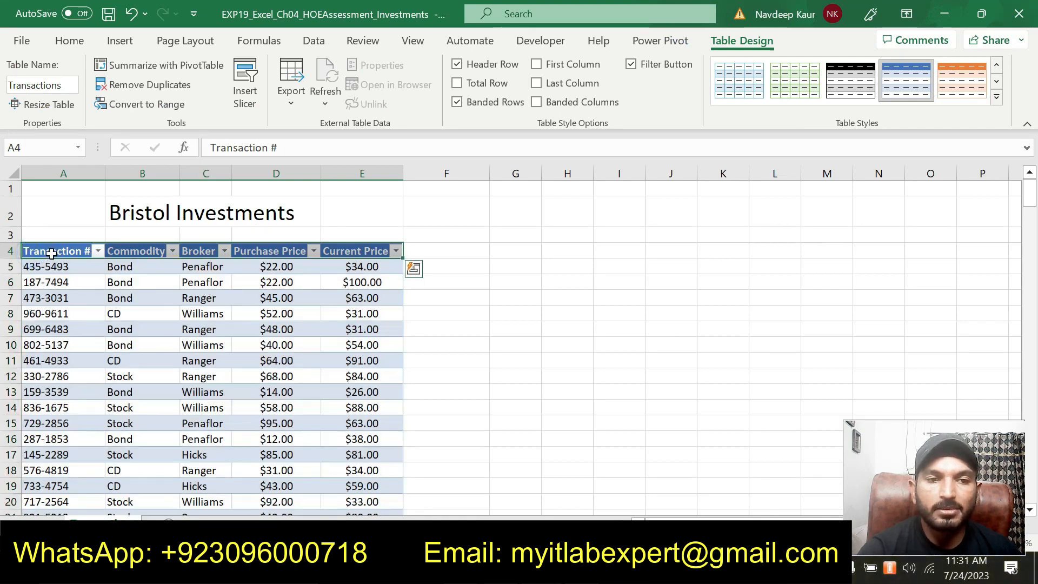
key("alt+Tab")
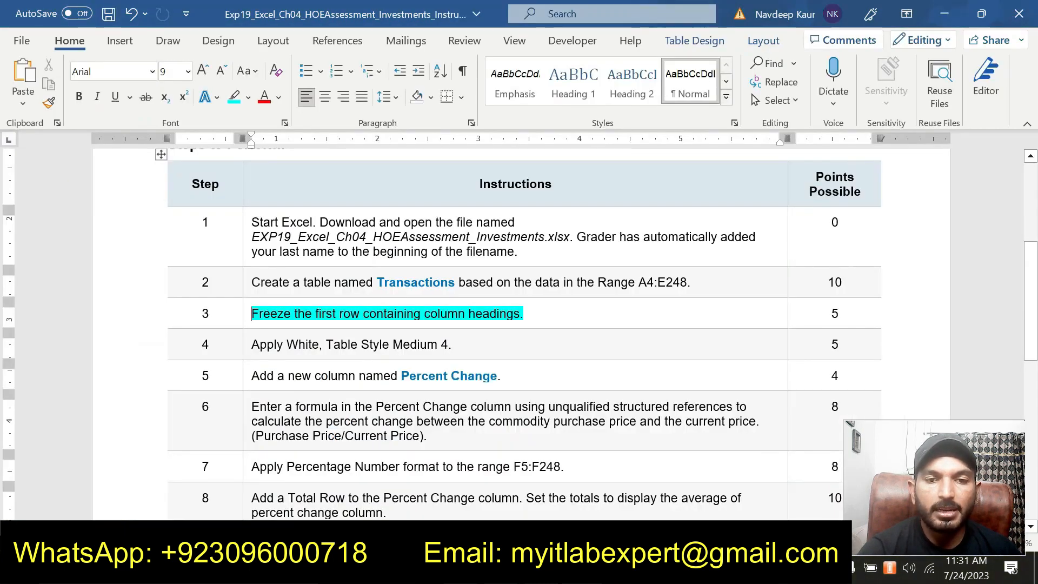
key("alt+Tab")
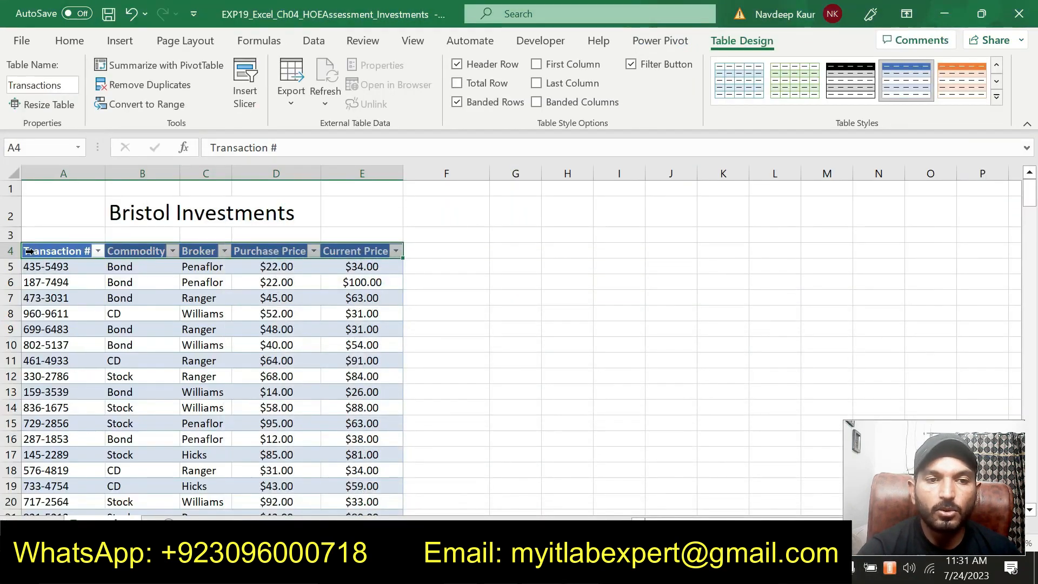
left_click(120, 41)
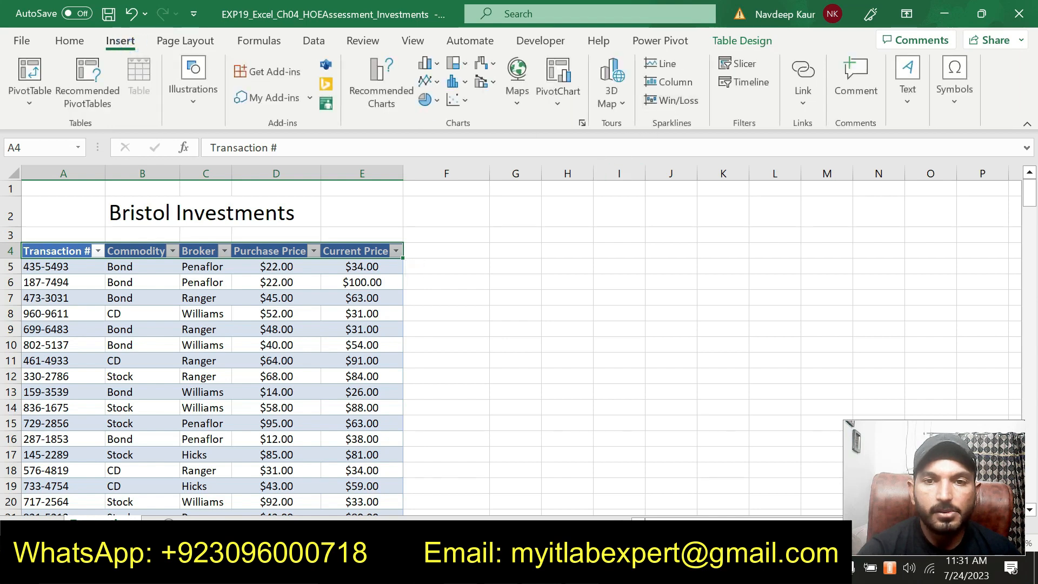
left_click(423, 45)
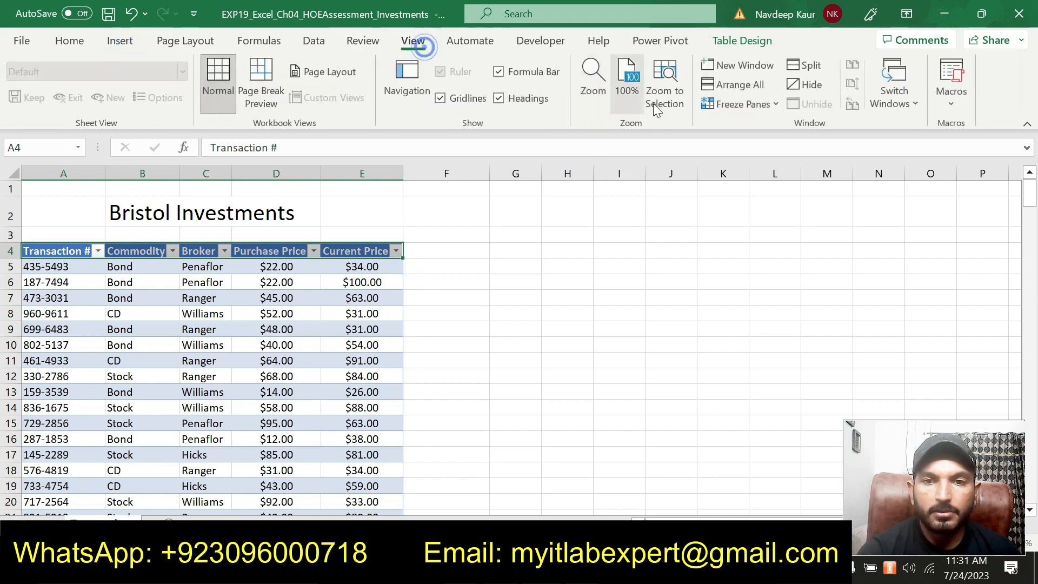
left_click(767, 106)
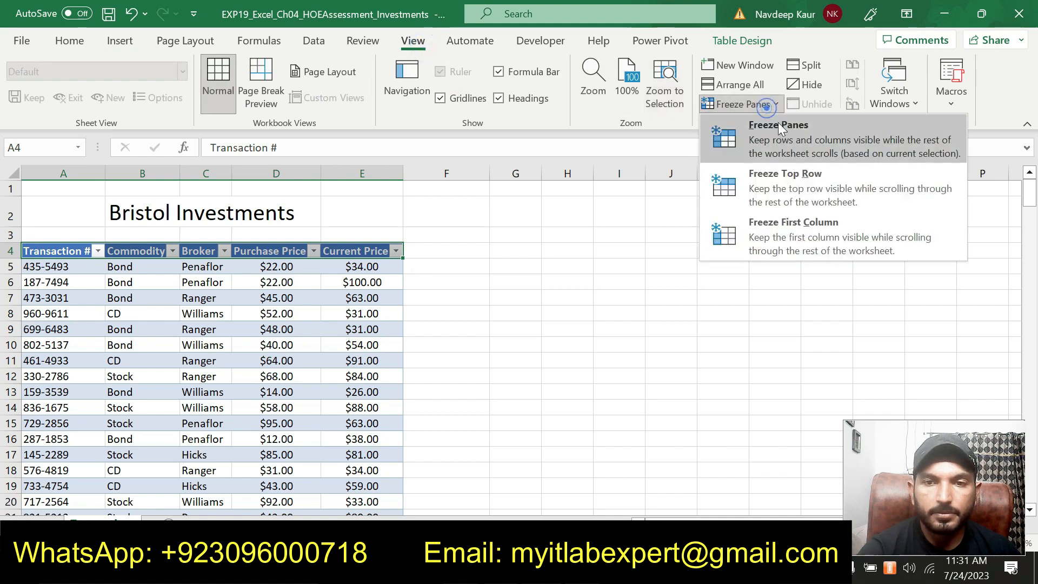
left_click(777, 170)
scroll(661, 257, "down", 3)
scroll(660, 258, "up", 3)
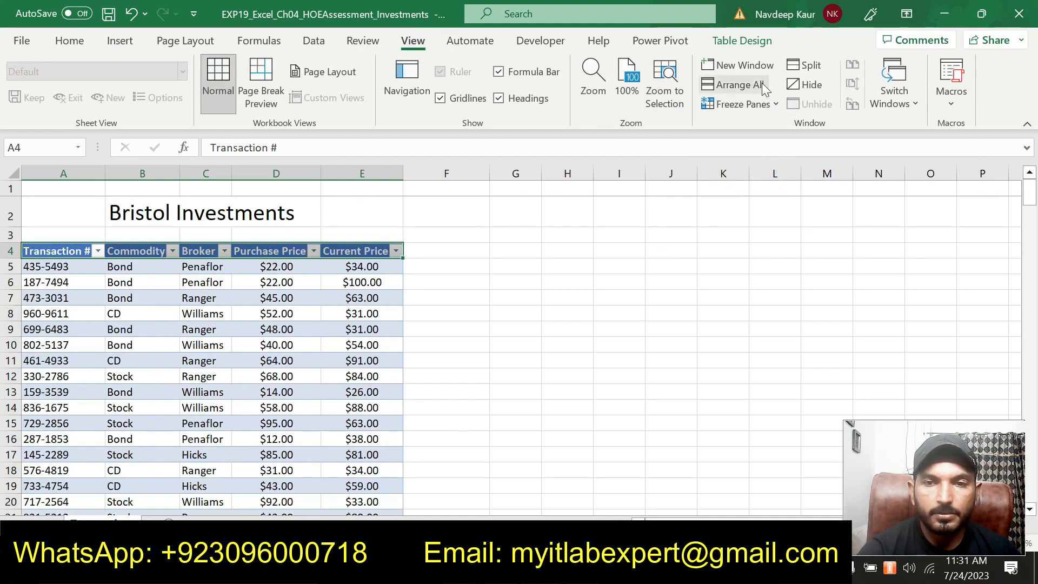
Unfreeze the top row and try Freeze Panes with the header row selected, releasing that freeze as well.
left_click(769, 105)
left_click(773, 108)
left_click(770, 104)
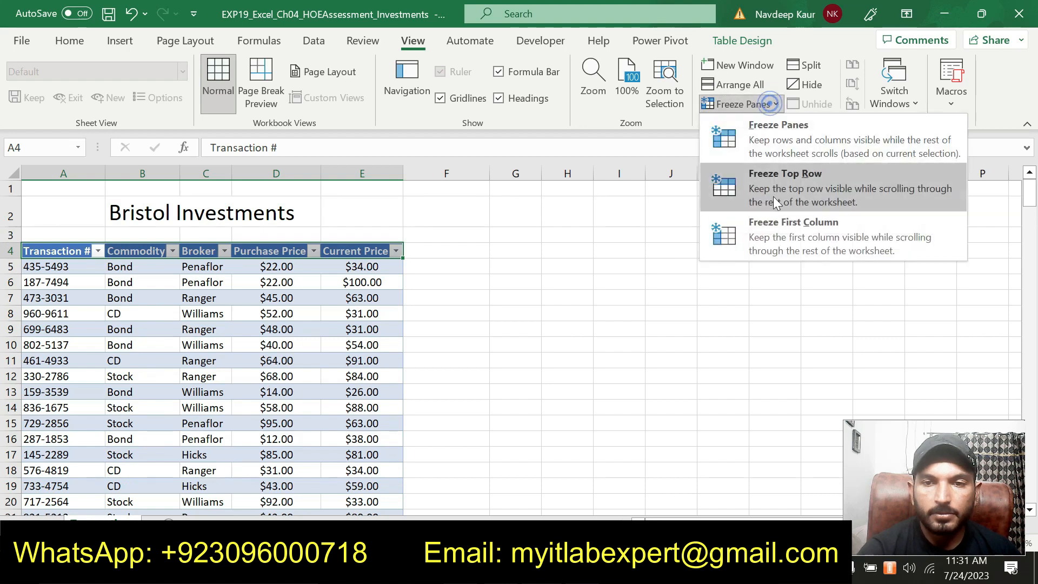
left_click(774, 147)
scroll(627, 269, "down", 2)
scroll(595, 268, "up", 2)
left_click(774, 108)
left_click(774, 131)
Freeze the panes at cell A5 to keep the rows through header row 4 in view.
left_click(34, 269)
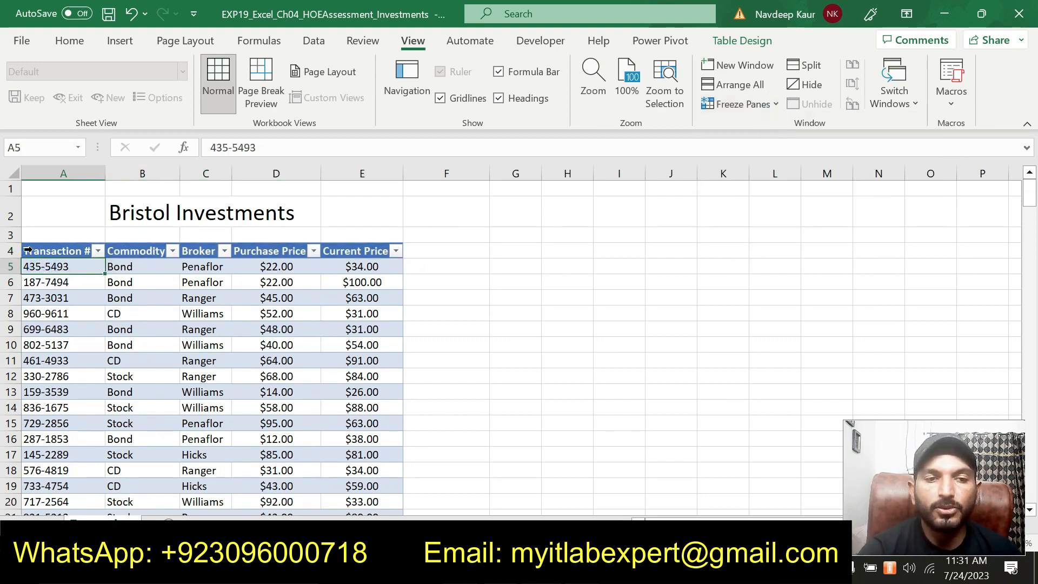
left_click(774, 106)
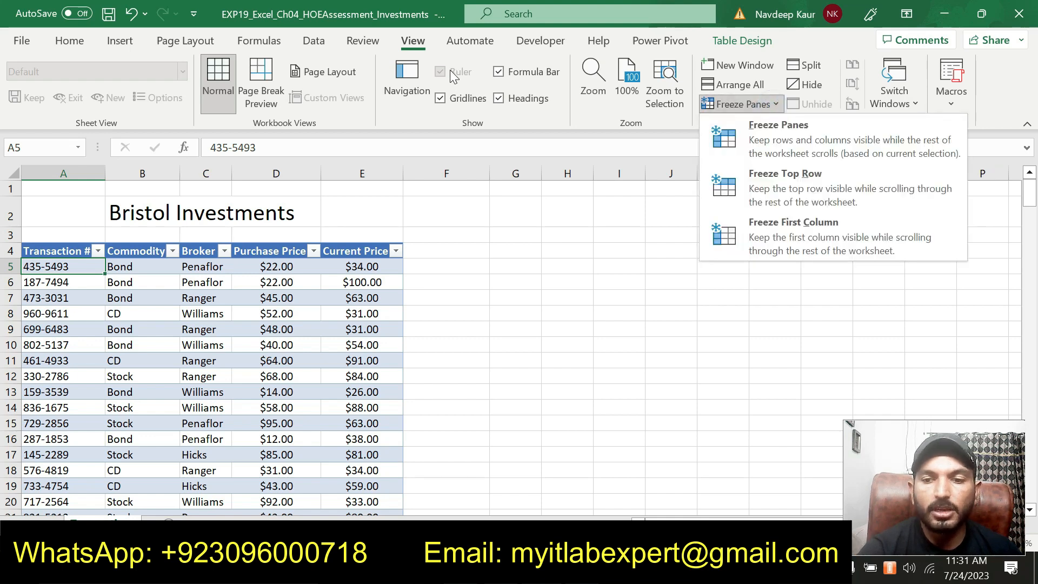
left_click(780, 137)
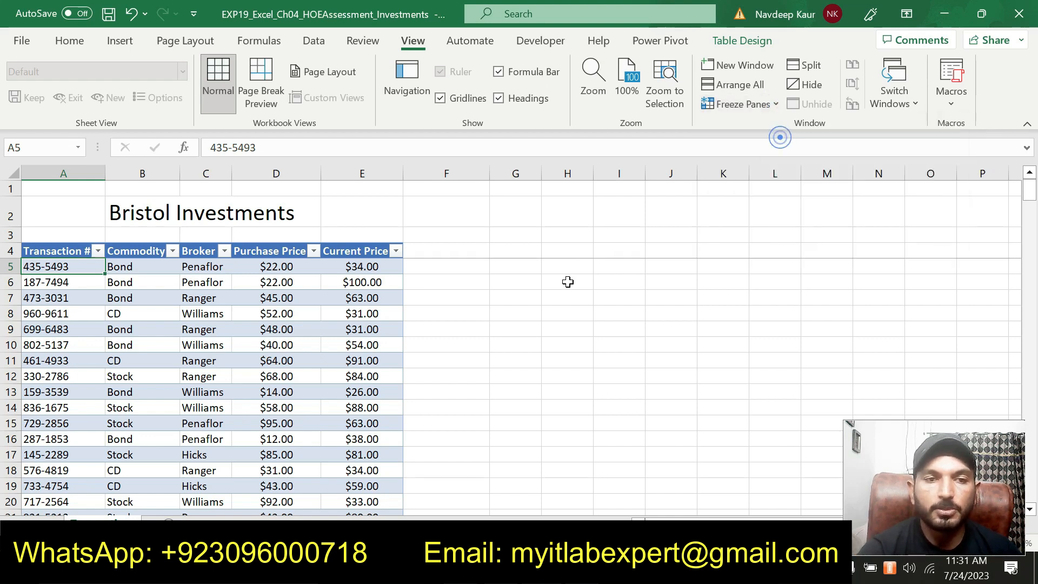
Check that the column headings stay in view through the transaction records and return to the first record.
scroll(568, 282, "down", 19)
scroll(568, 282, "down", 16)
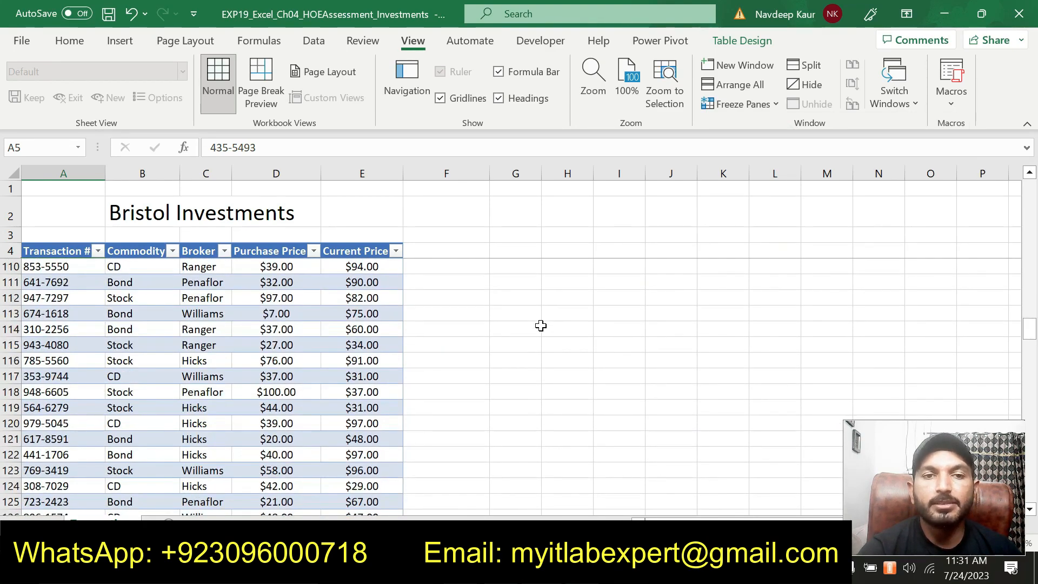
scroll(541, 326, "down", 9)
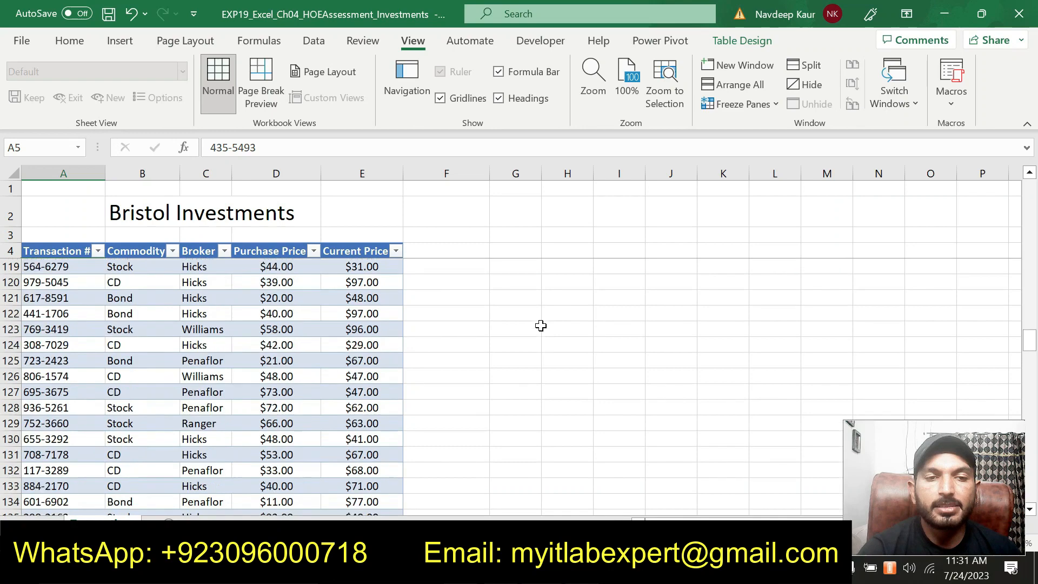
scroll(541, 326, "down", 20)
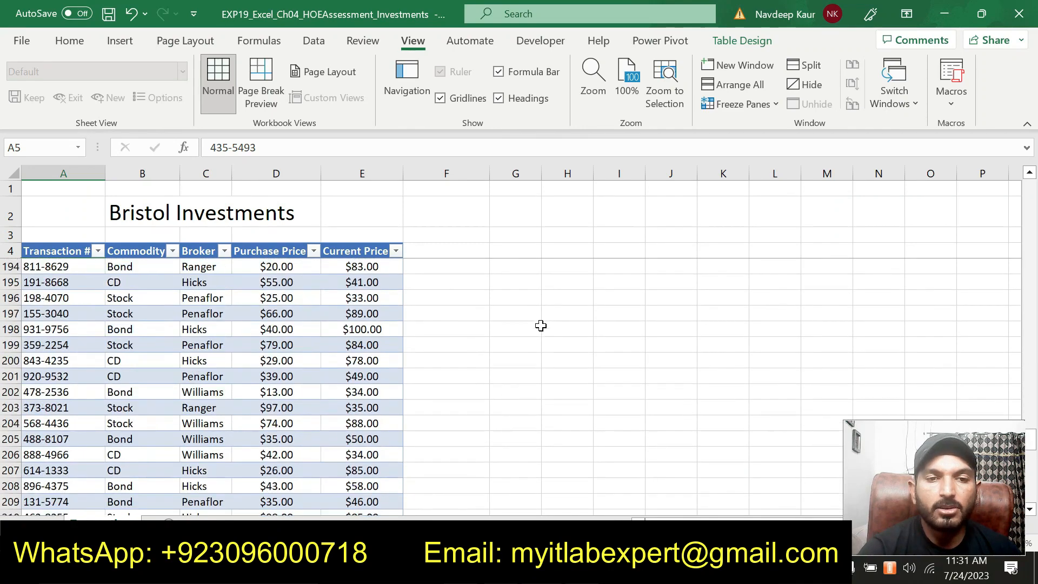
scroll(541, 325, "down", 7)
scroll(540, 325, "up", 20)
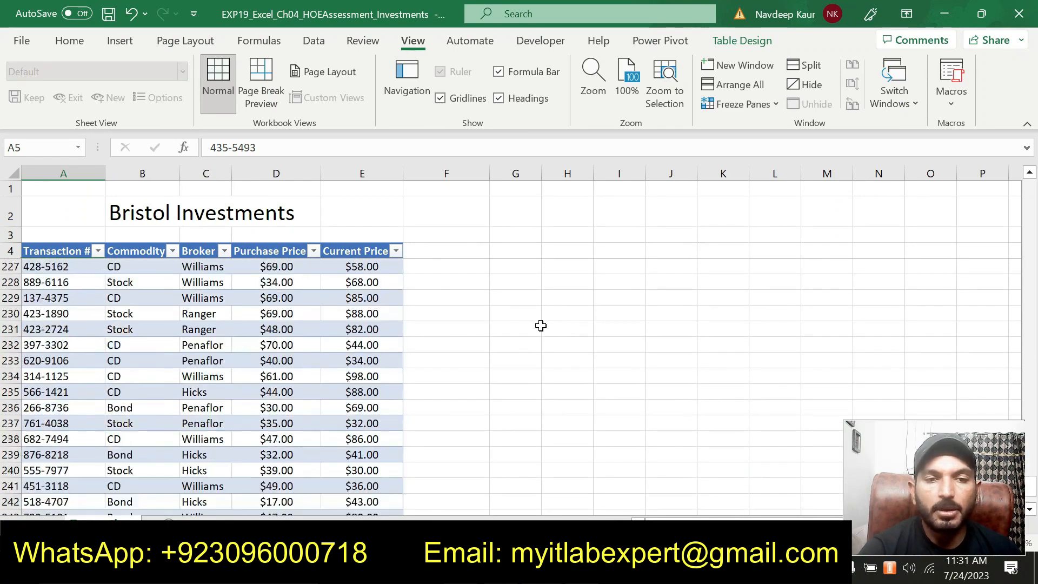
scroll(540, 325, "up", 20)
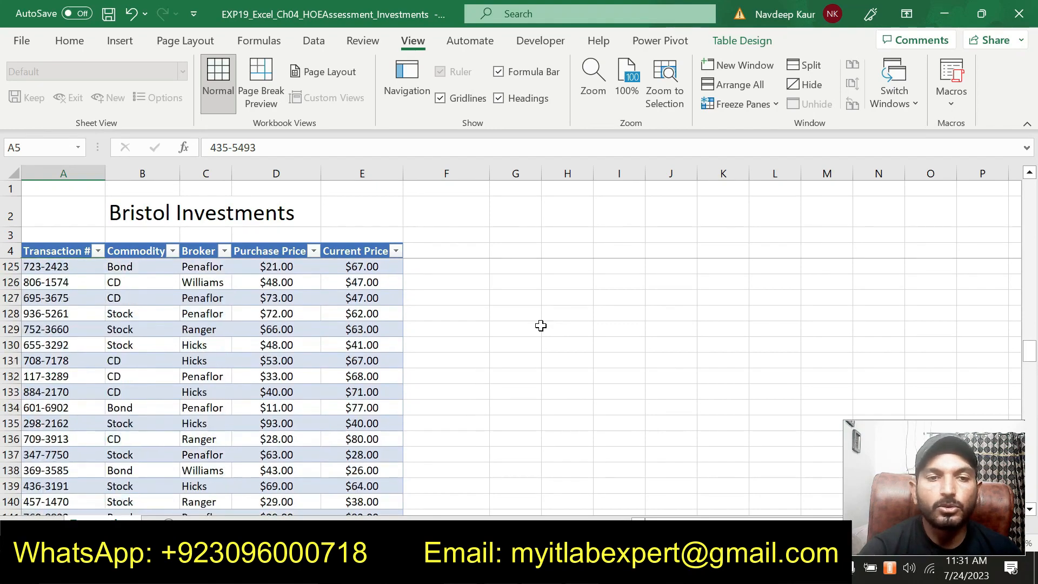
scroll(540, 325, "up", 20)
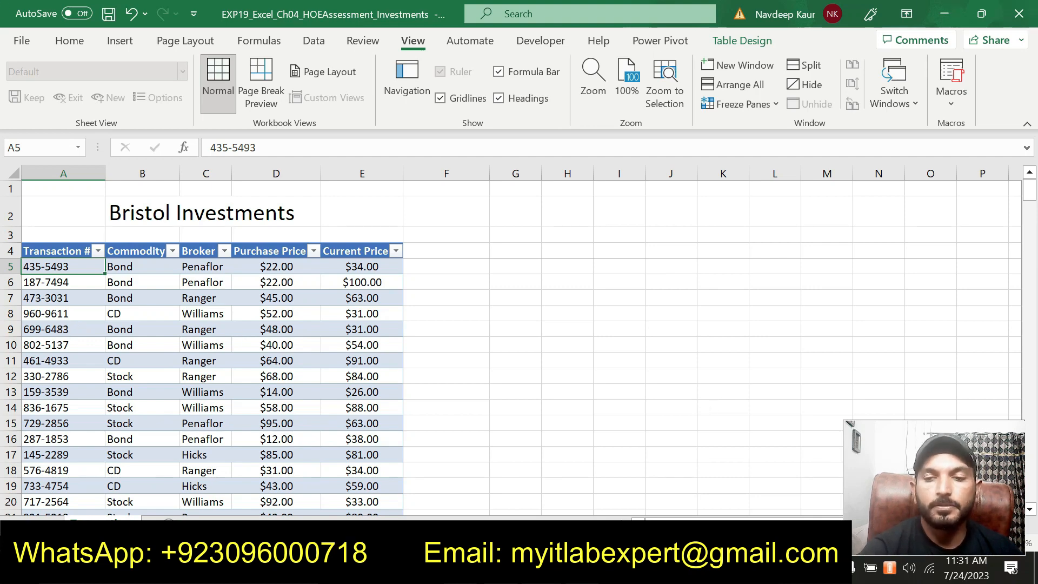
In the Word instructions, remove the highlight from step 3 and highlight step 4, "Apply White, Table Style Medium 4.".
left_click(211, 569)
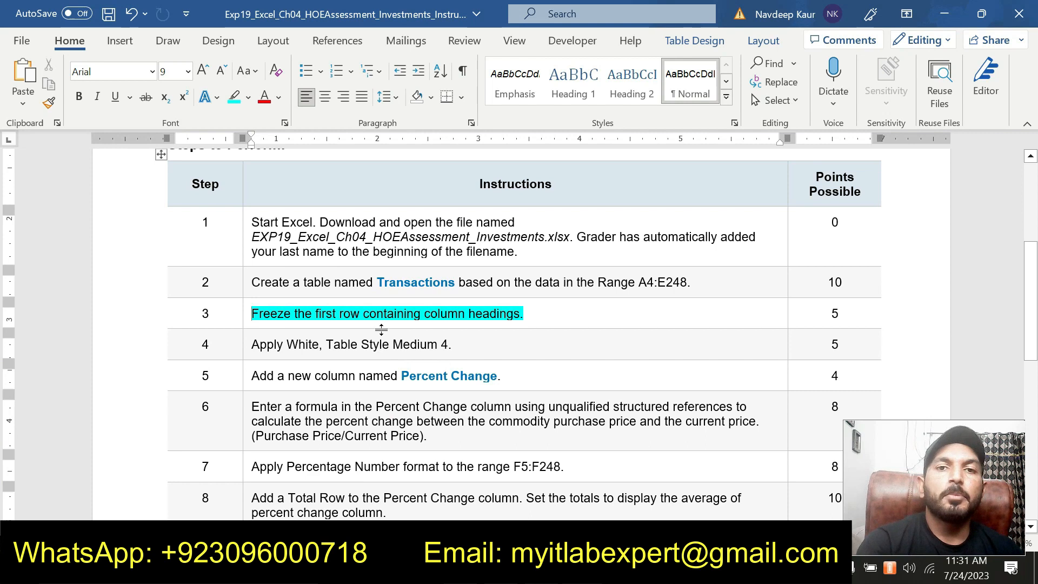
left_click_drag(528, 314, 251, 313)
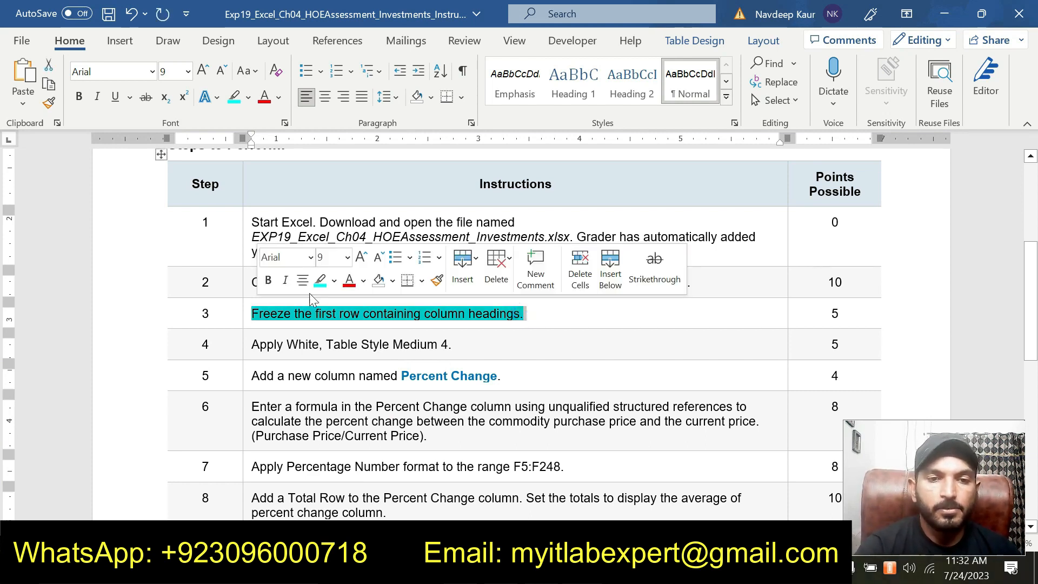
left_click(320, 282)
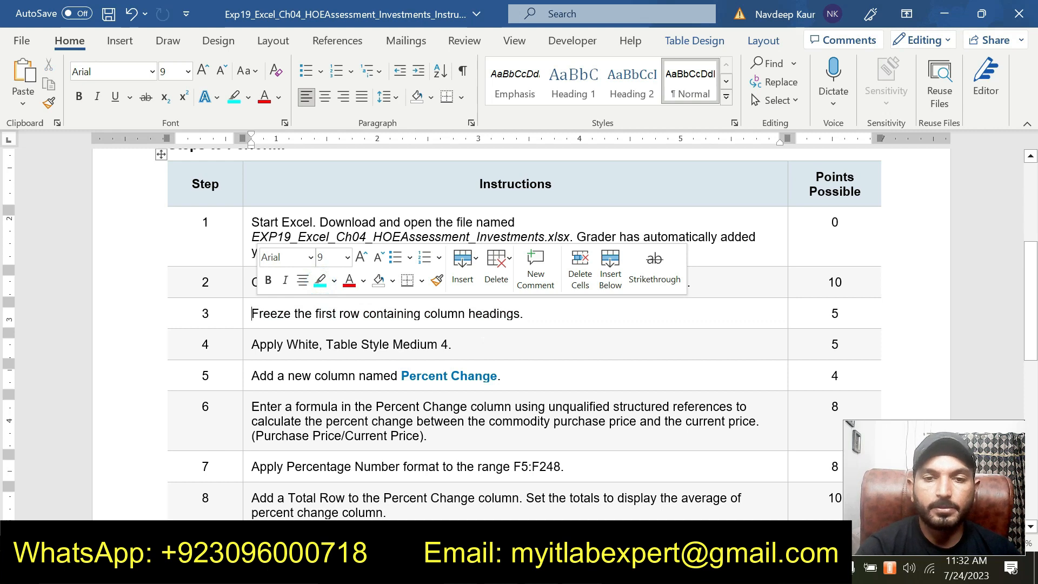
left_click_drag(252, 345, 454, 345)
left_click(320, 306)
left_click(487, 338)
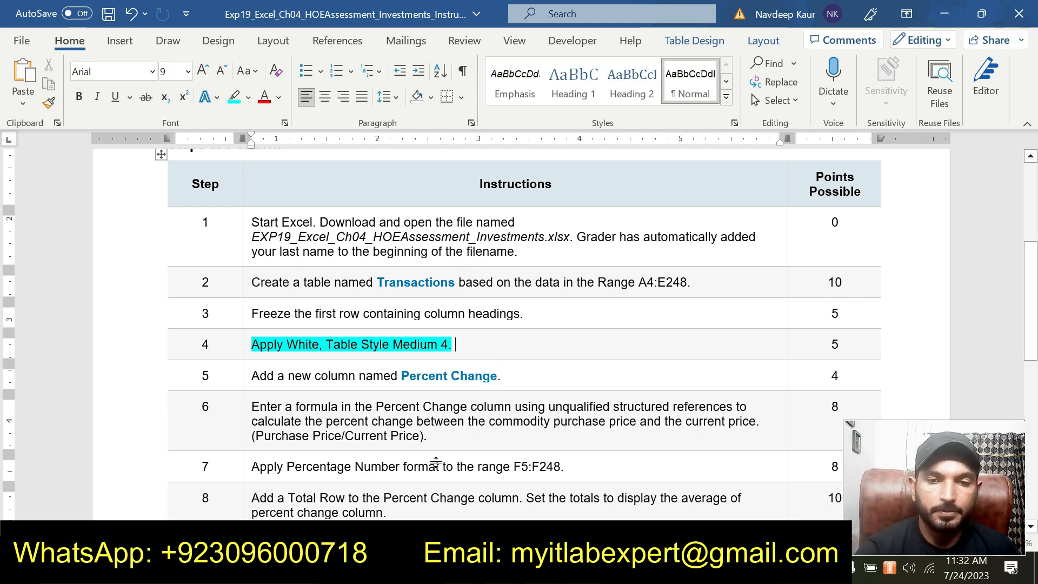
Return to Excel, apply White, Table Style Medium 4 to the Transactions table and check the styling on its records.
left_click(444, 505)
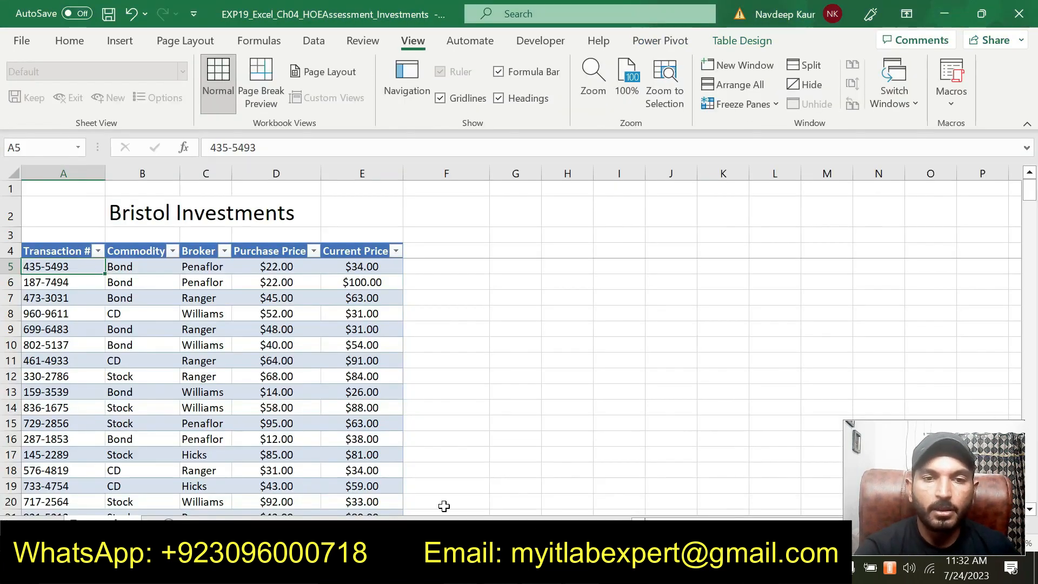
left_click(735, 42)
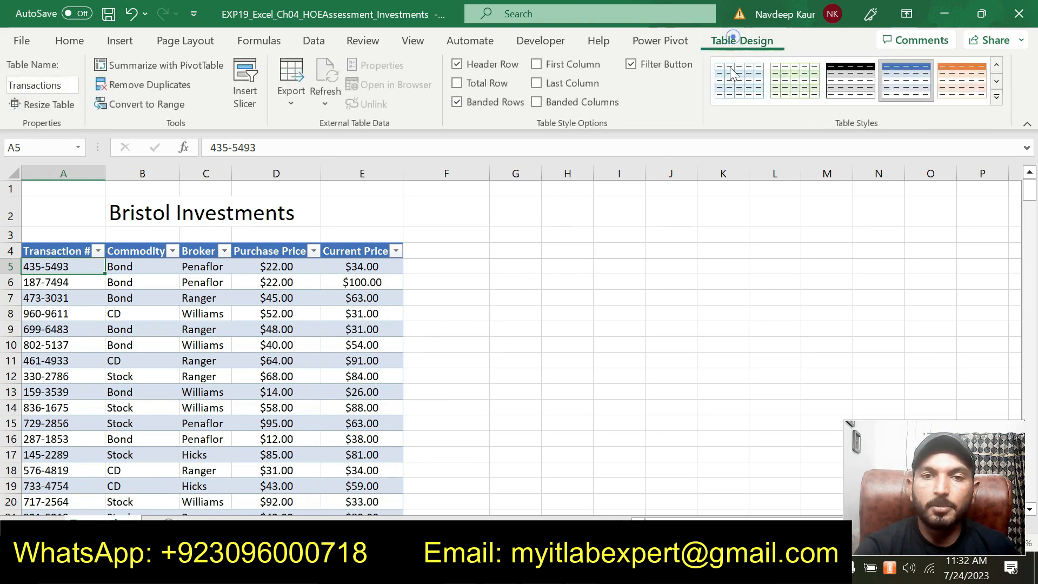
left_click(998, 98)
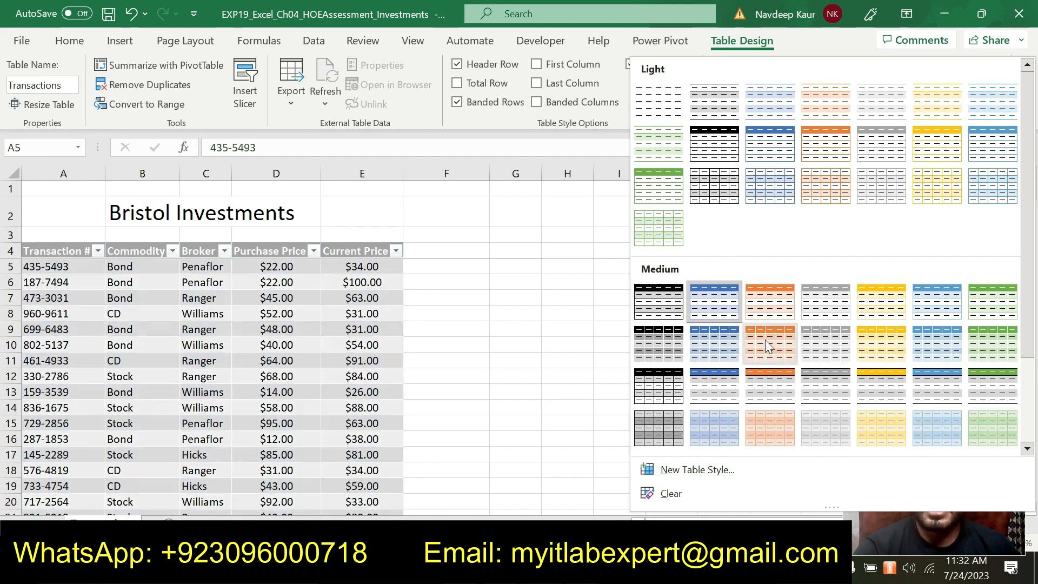
left_click(714, 301)
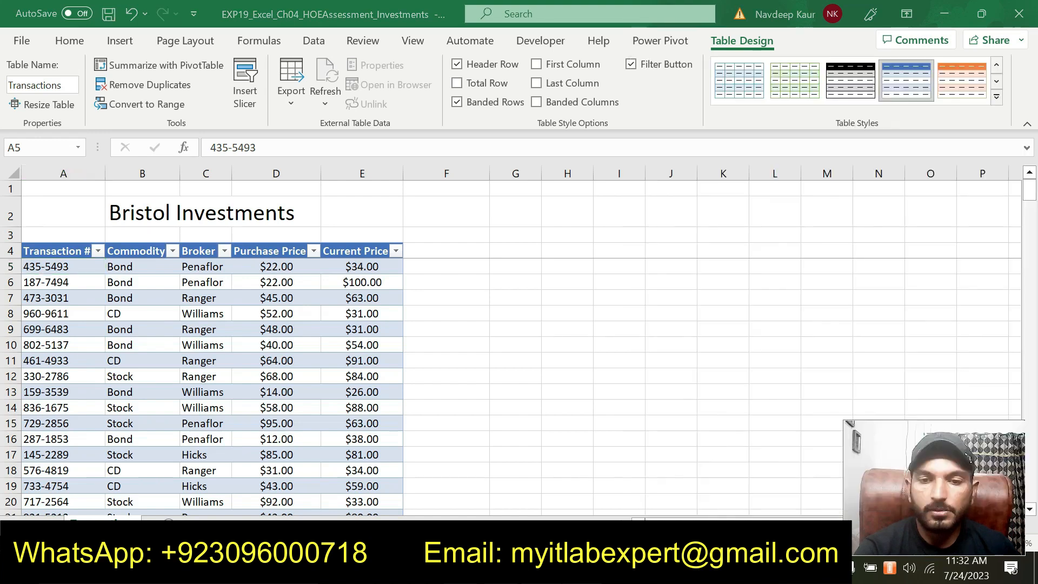
key("alt+Tab")
key("alt+Tab")
left_click(998, 102)
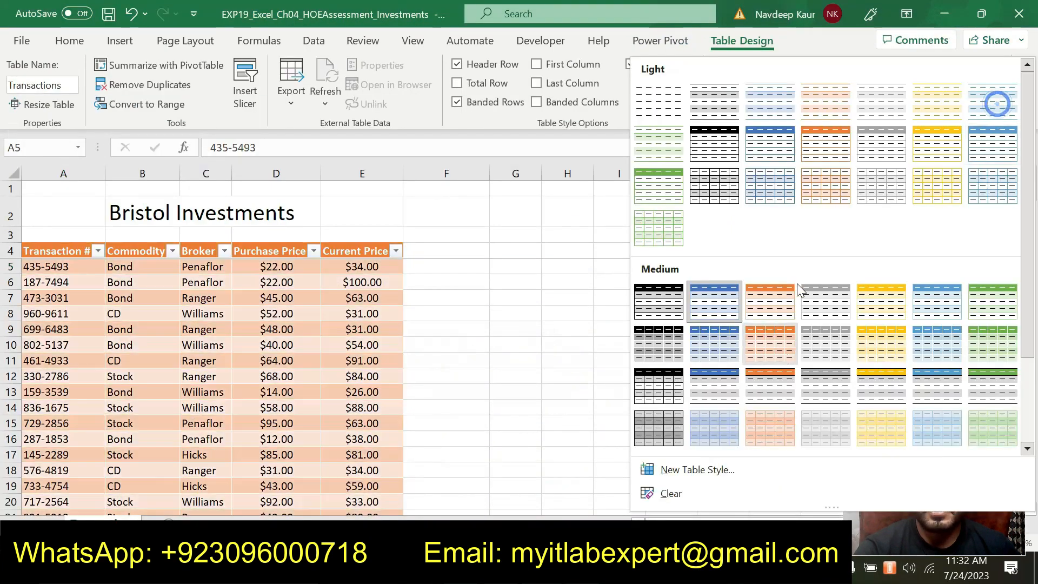
left_click(840, 307)
scroll(273, 336, "down", 12)
scroll(273, 337, "down", 20)
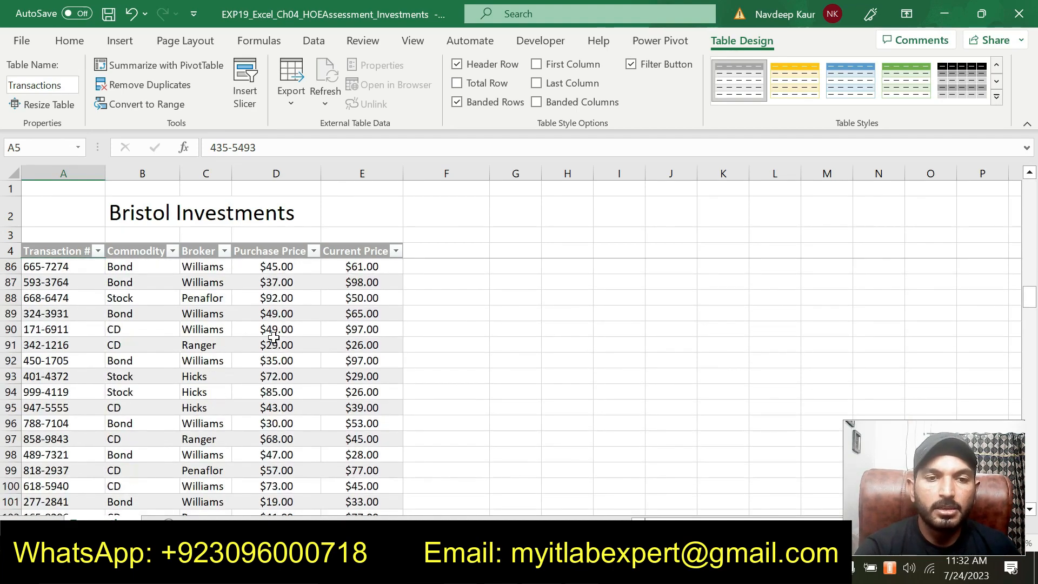
Check the applied table style through the transaction records and return to the first record.
scroll(273, 336, "down", 8)
scroll(273, 337, "up", 16)
scroll(273, 337, "up", 20)
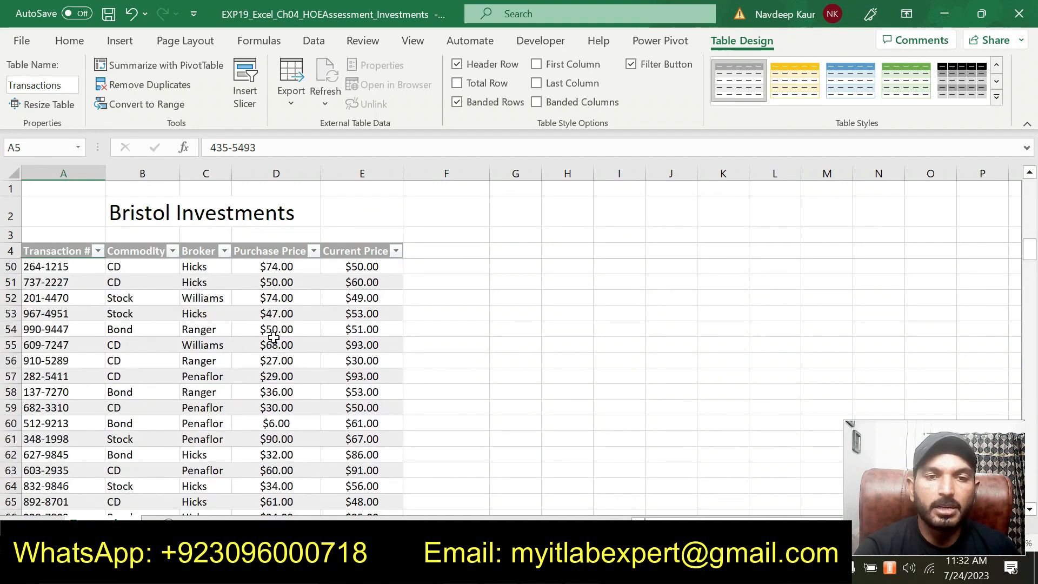
scroll(274, 337, "up", 3)
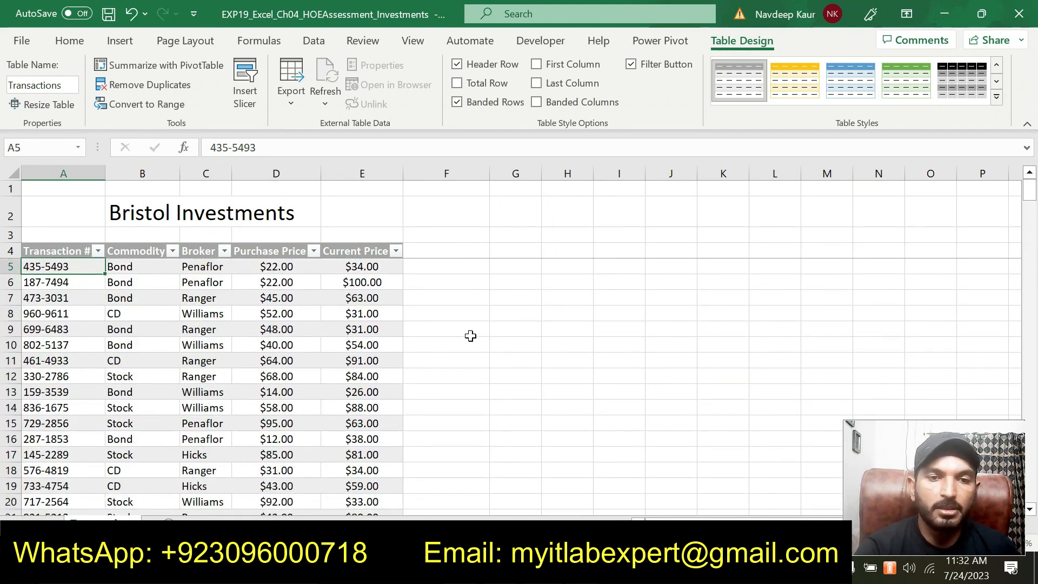
Switch to the Word instructions, remove the highlight from step 4 and highlight step 5, "Add a new column named Percent Change.".
left_click(583, 568)
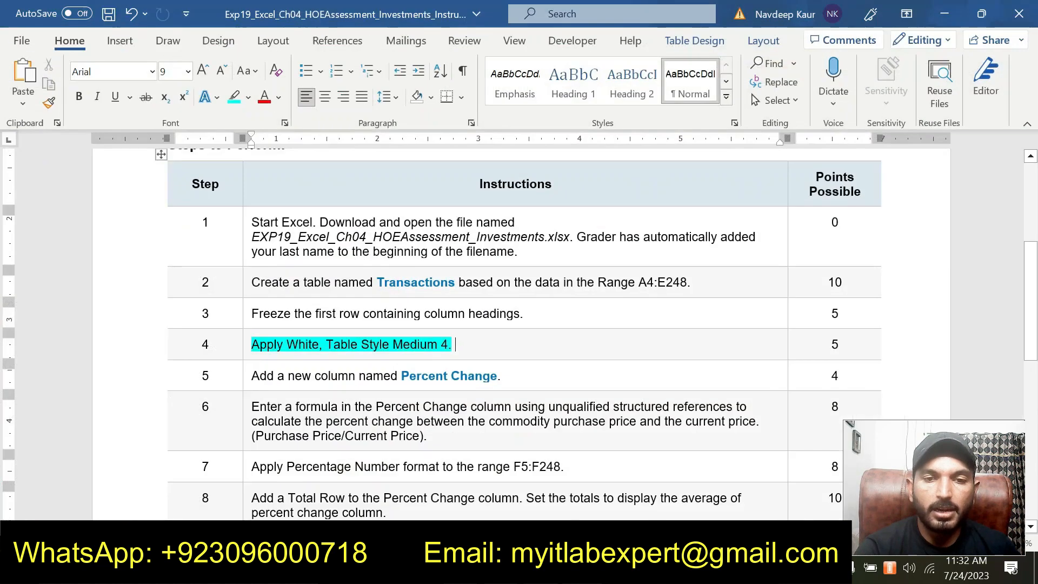
left_click_drag(456, 345, 252, 345)
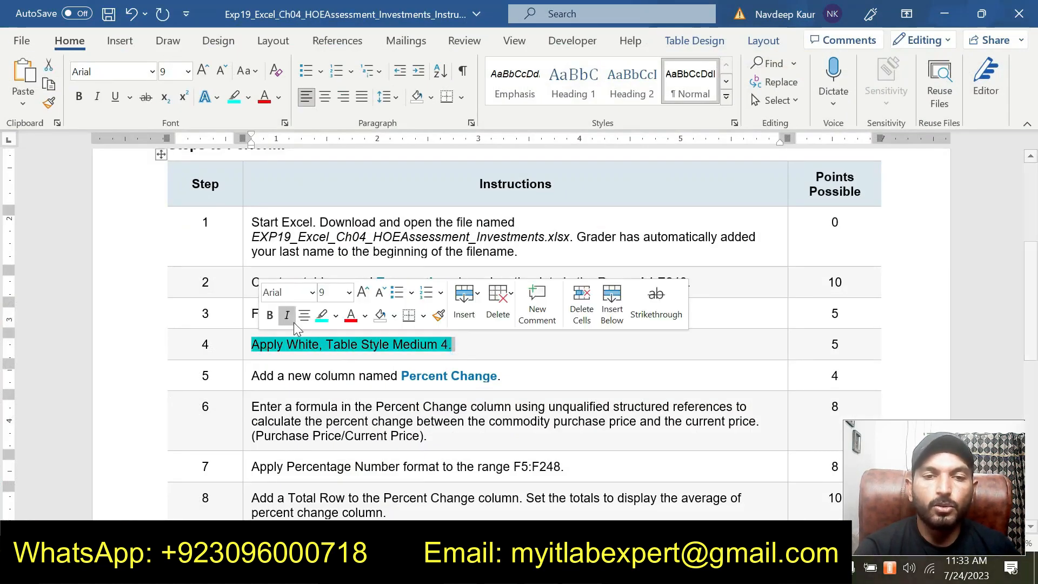
left_click(323, 313)
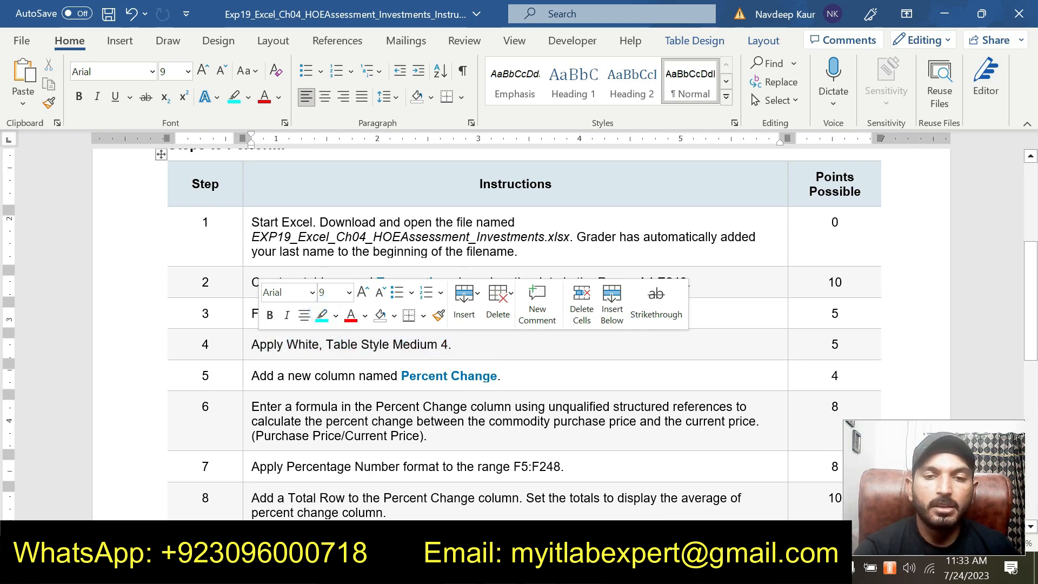
left_click_drag(503, 376, 251, 376)
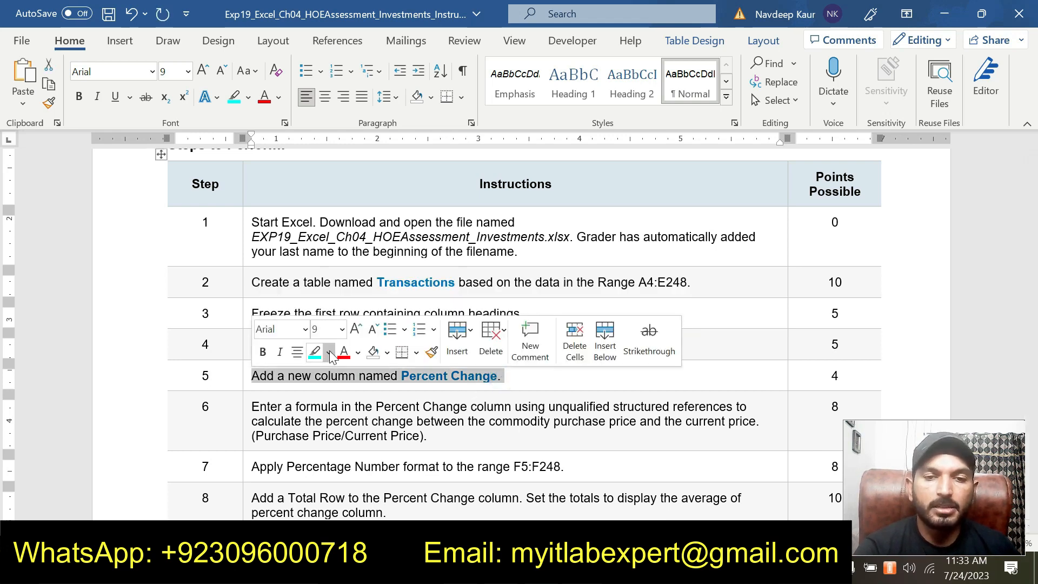
left_click(313, 359)
scroll(527, 384, "up", 3)
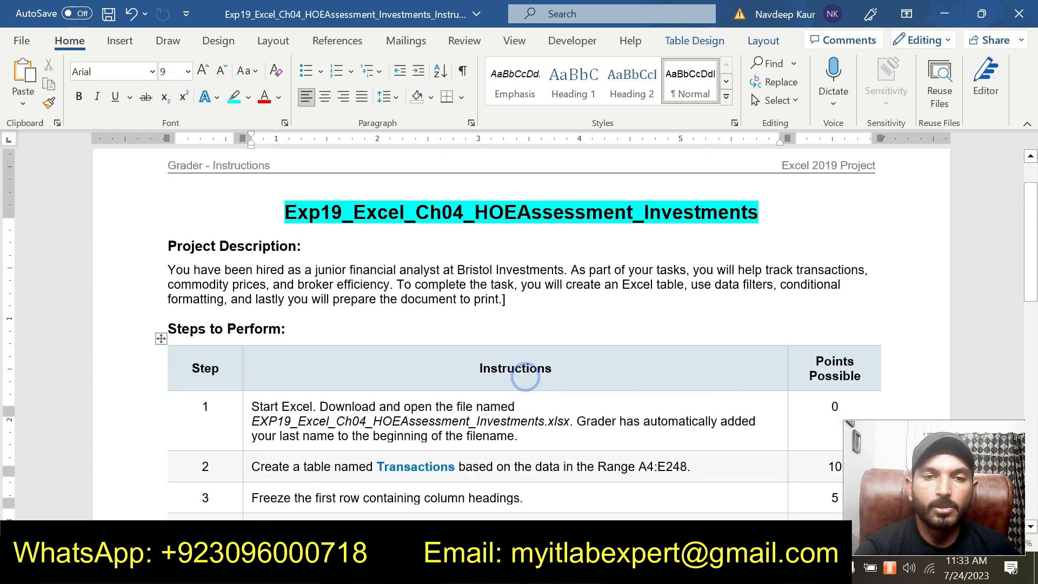
scroll(525, 393, "down", 1)
scroll(525, 393, "up", 1)
scroll(526, 390, "down", 1)
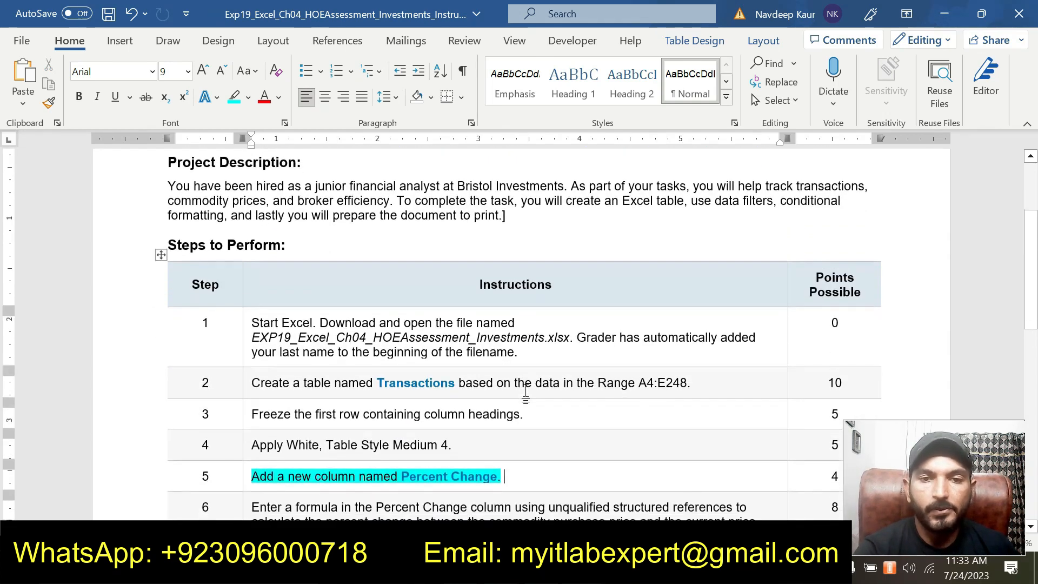
scroll(526, 392, "up", 1)
scroll(528, 456, "down", 1)
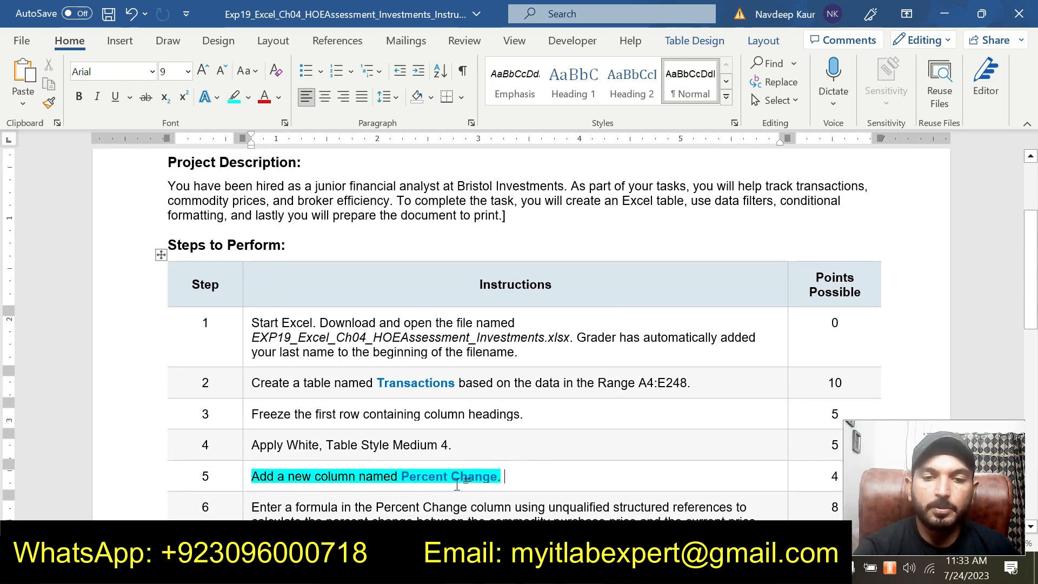
Return to Excel, add a Percent Change column to the Transactions table in F4 and fit column F's width to its contents.
key("alt+Tab")
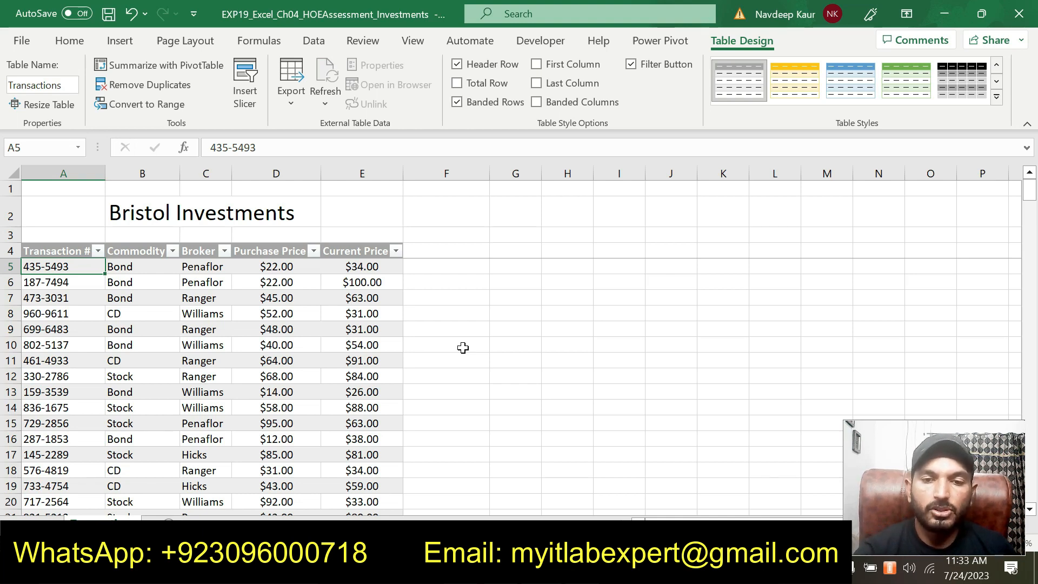
key("alt+Tab")
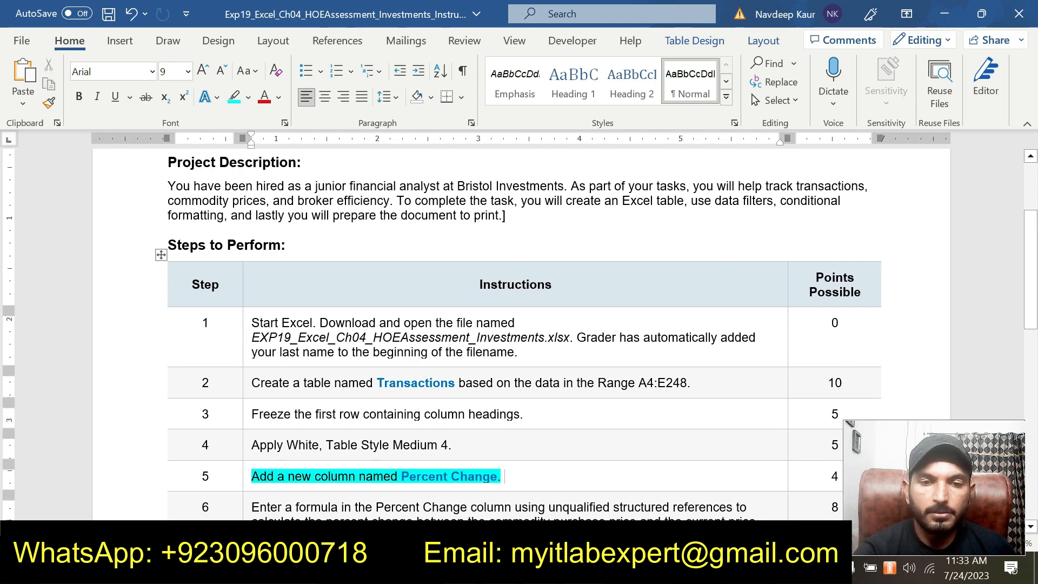
key("alt+Tab")
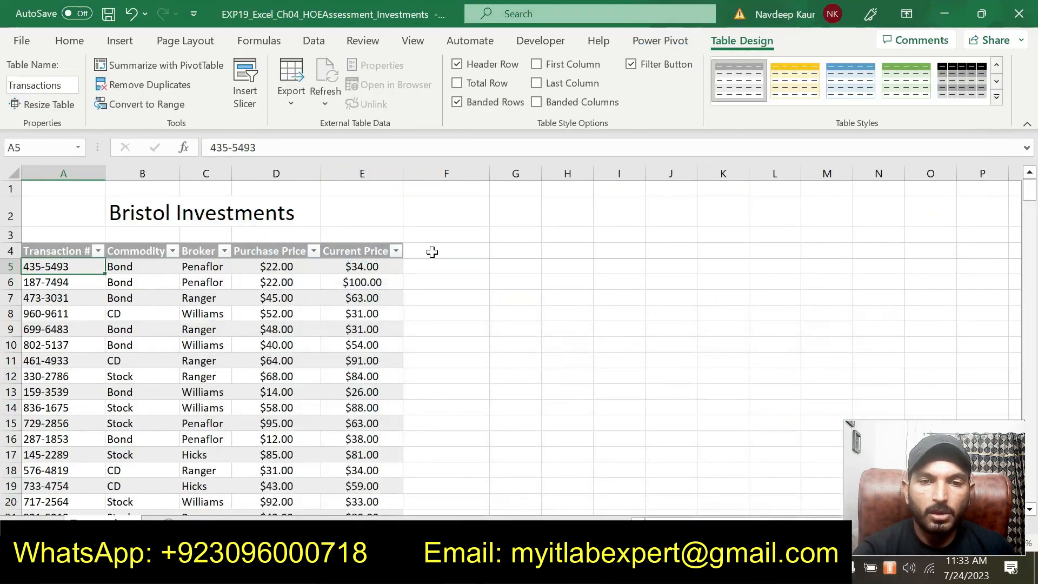
left_click(433, 251)
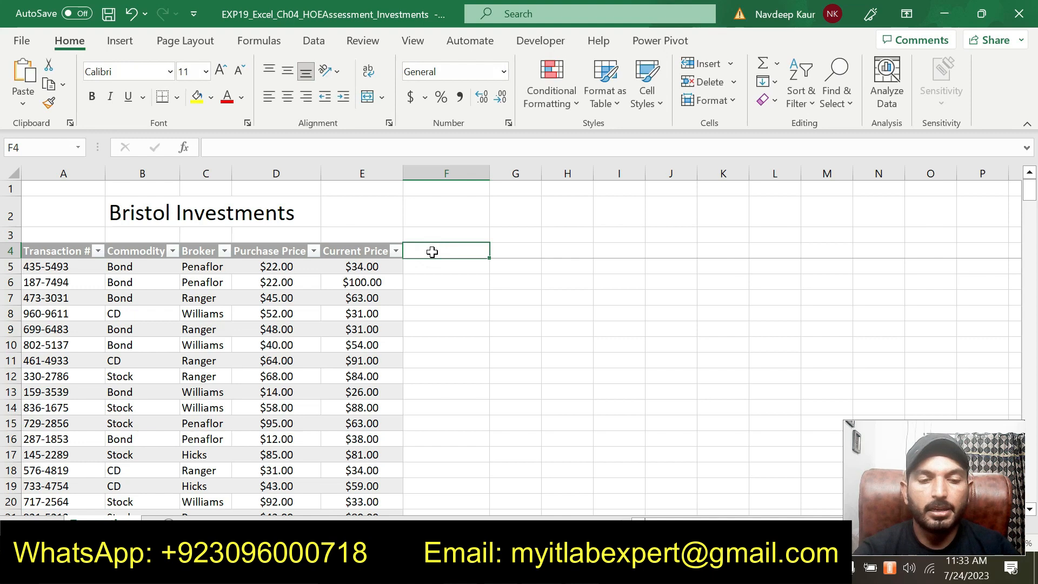
type("Perce")
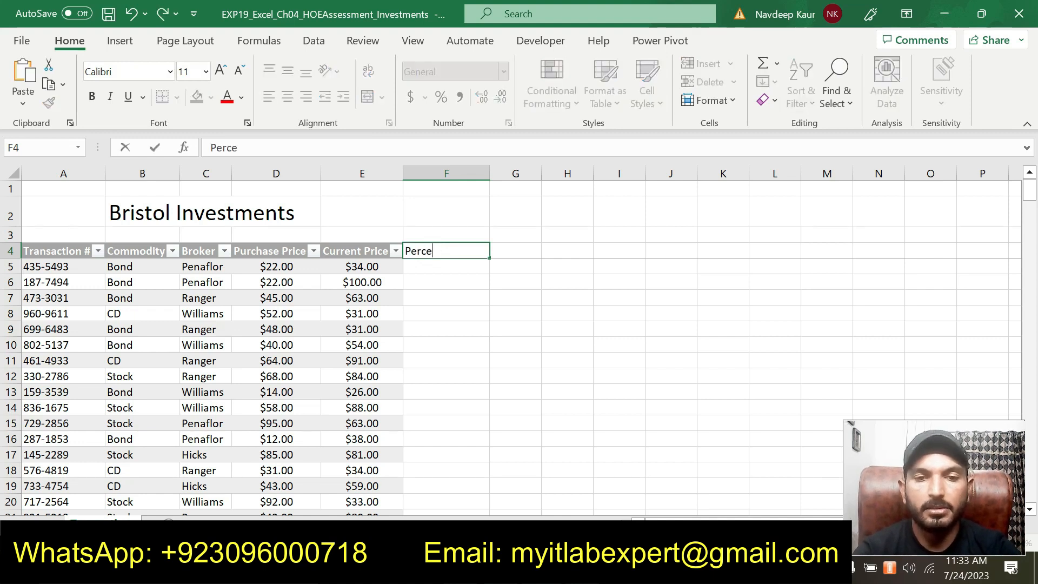
type("nt Change")
key("Return")
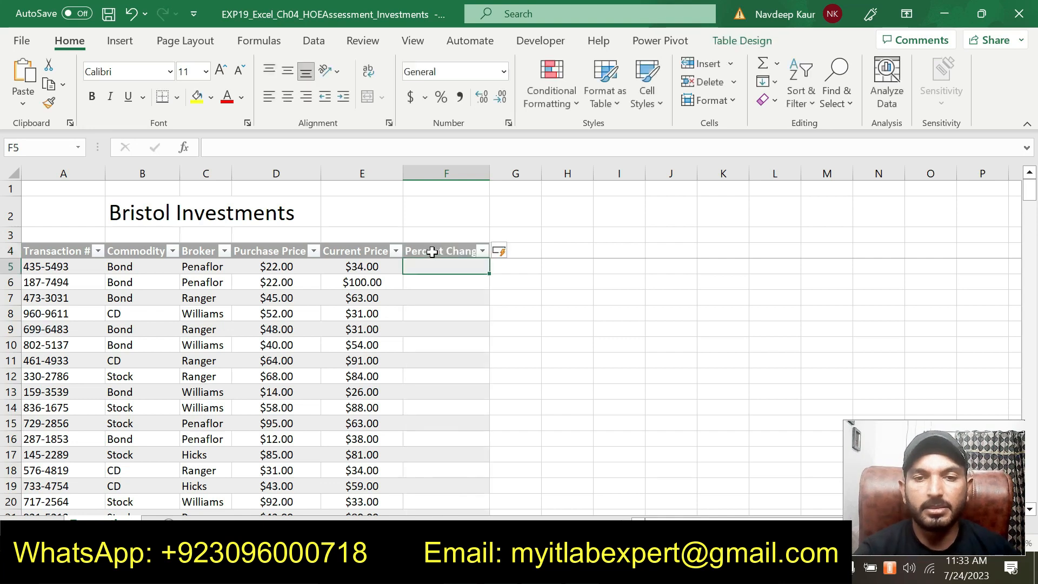
double_click(490, 173)
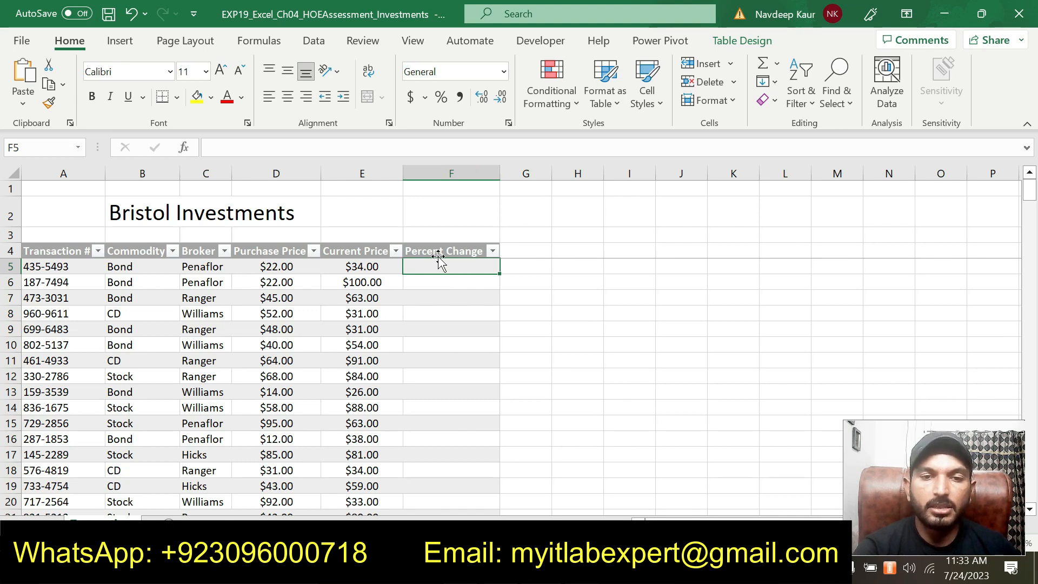
Switch to the Word instructions, remove the highlight from step 5 and highlight step 6 about the Percent Change formula.
key("alt+Tab")
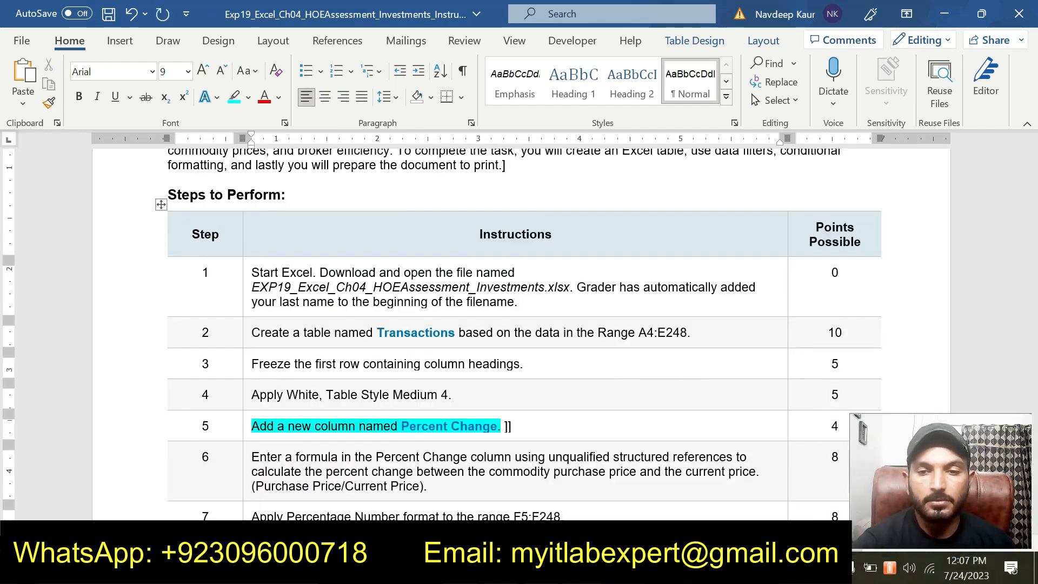
scroll(421, 340, "down", 5)
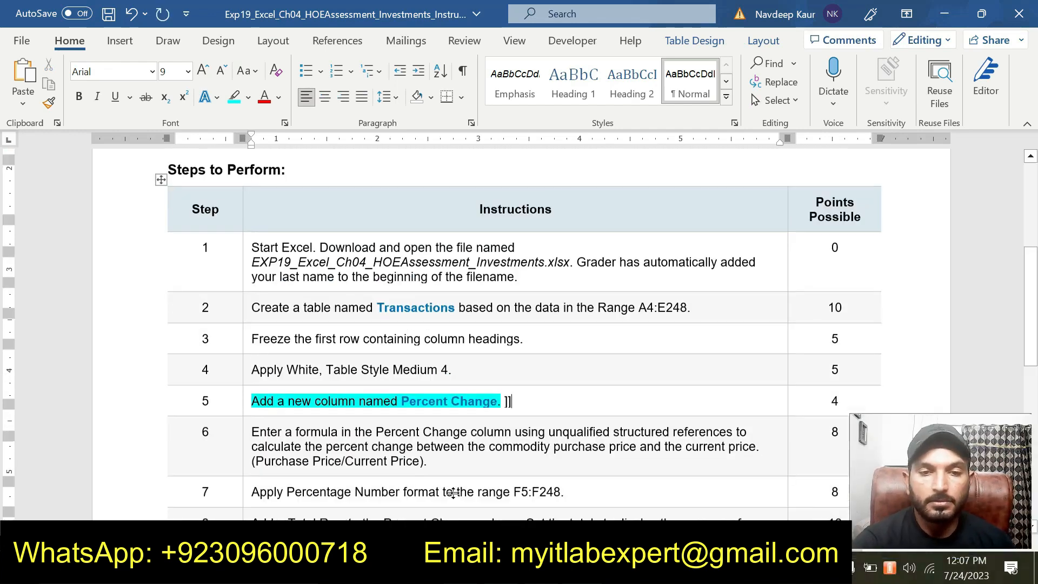
left_click_drag(511, 275, 251, 275)
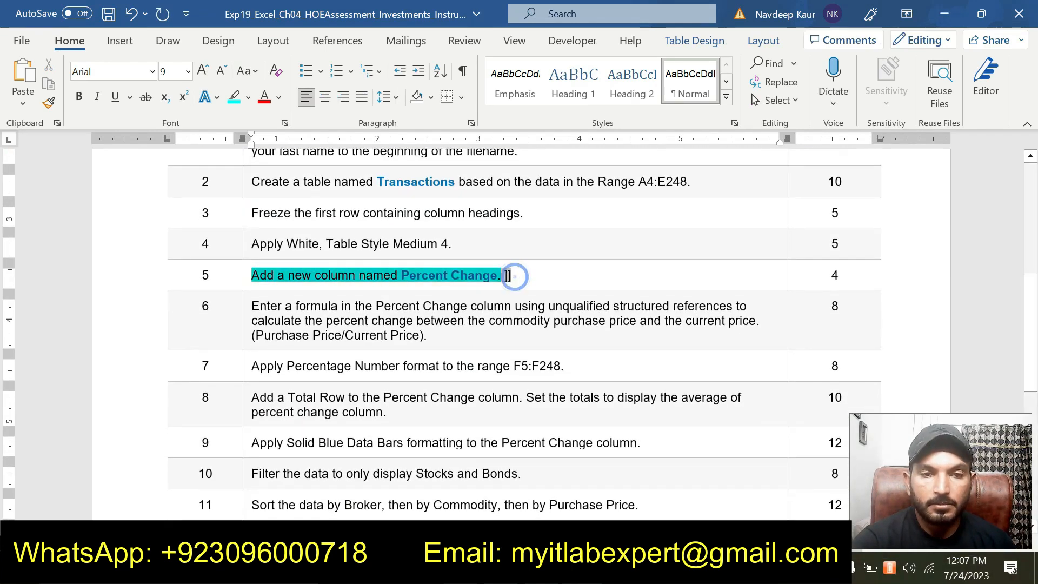
left_click(314, 248)
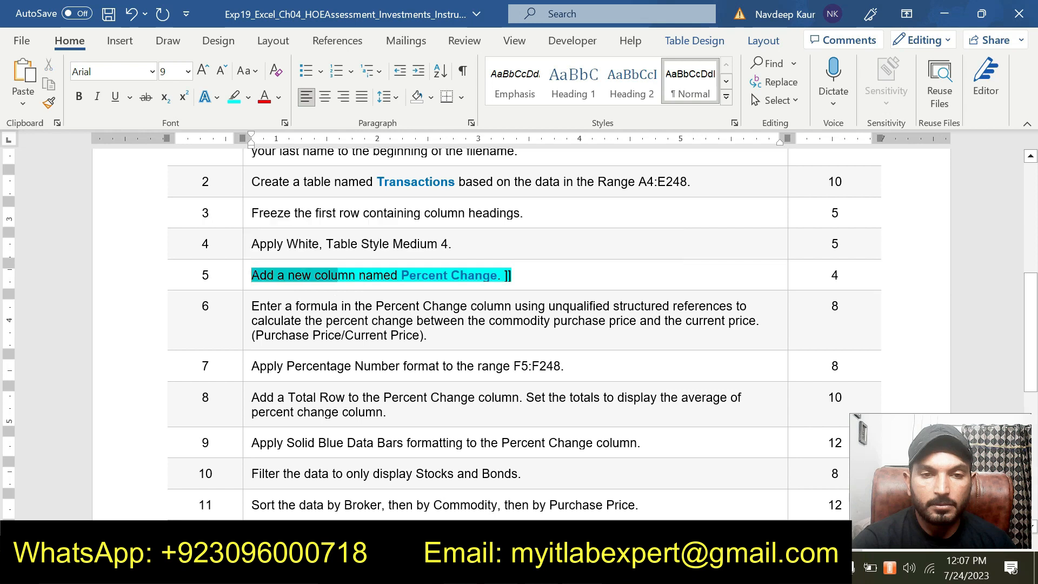
left_click(417, 277)
left_click_drag(516, 275, 252, 276)
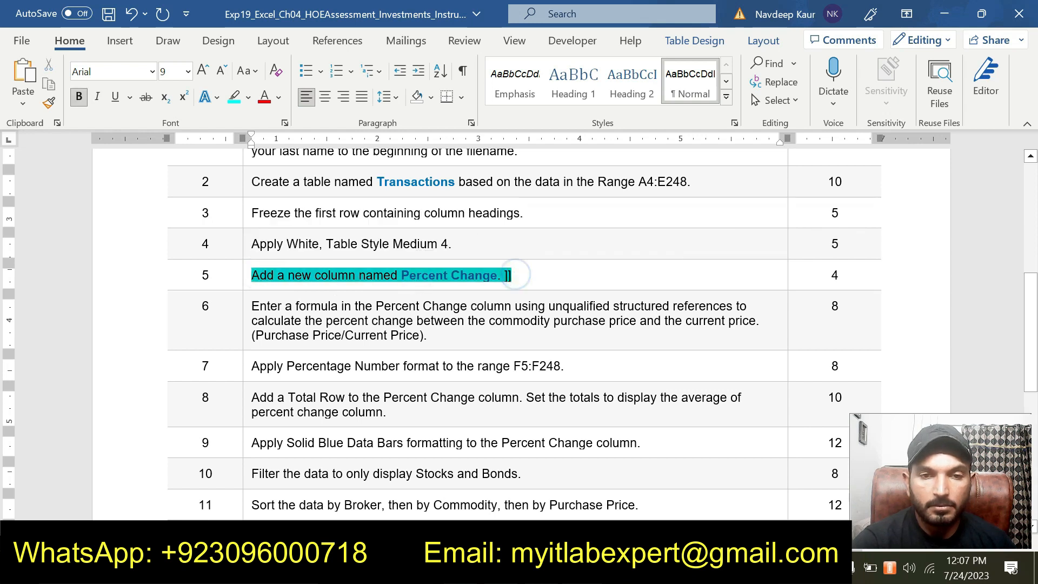
left_click(314, 247)
left_click(551, 276)
left_click_drag(428, 335, 252, 306)
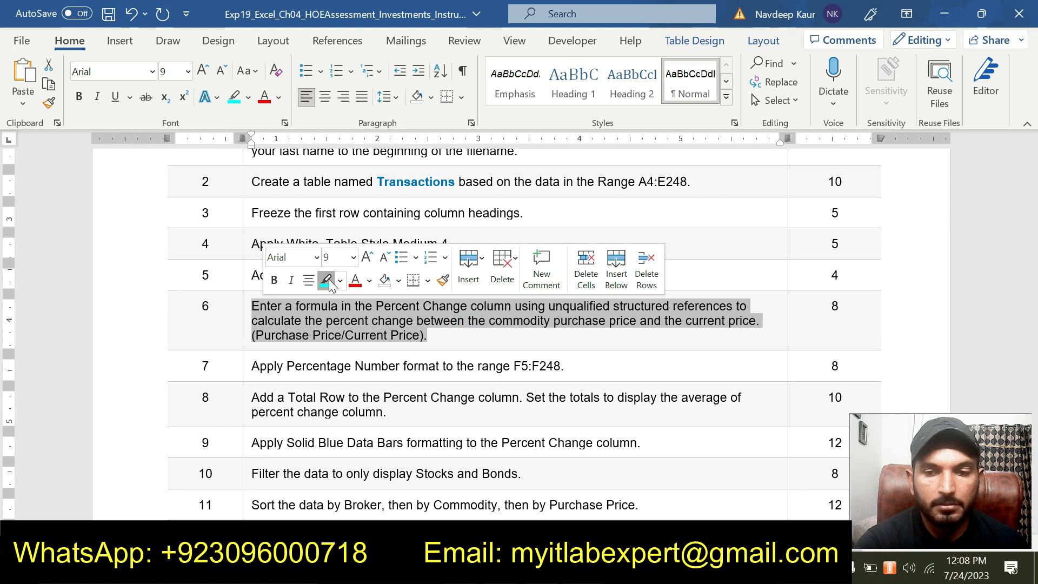
left_click(326, 280)
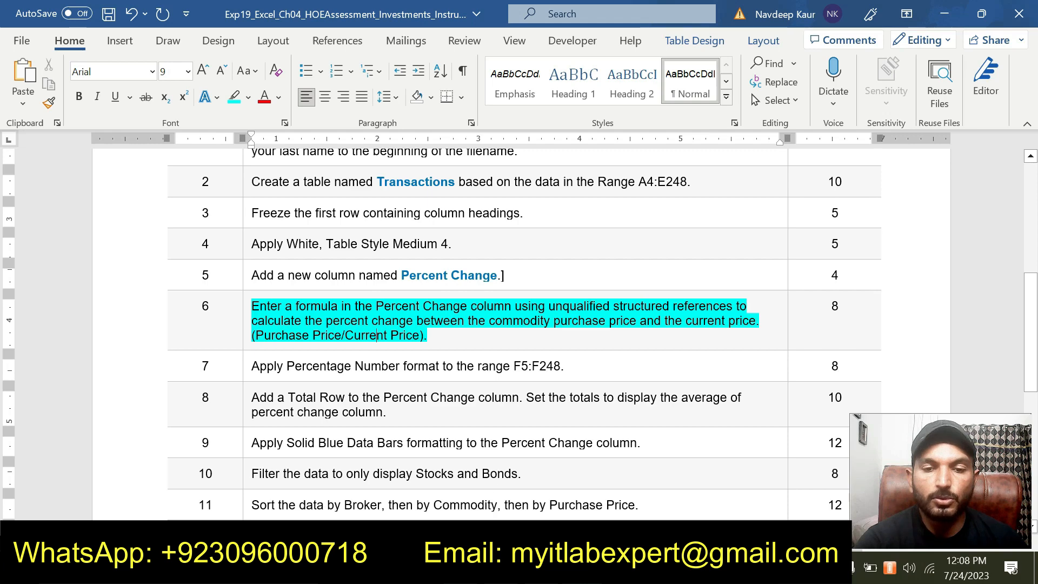
Return to Excel and fill the Percent Change column from F5 with the formula =[@[Purchase Price]]/[@[Current Price]].
key("alt+Tab")
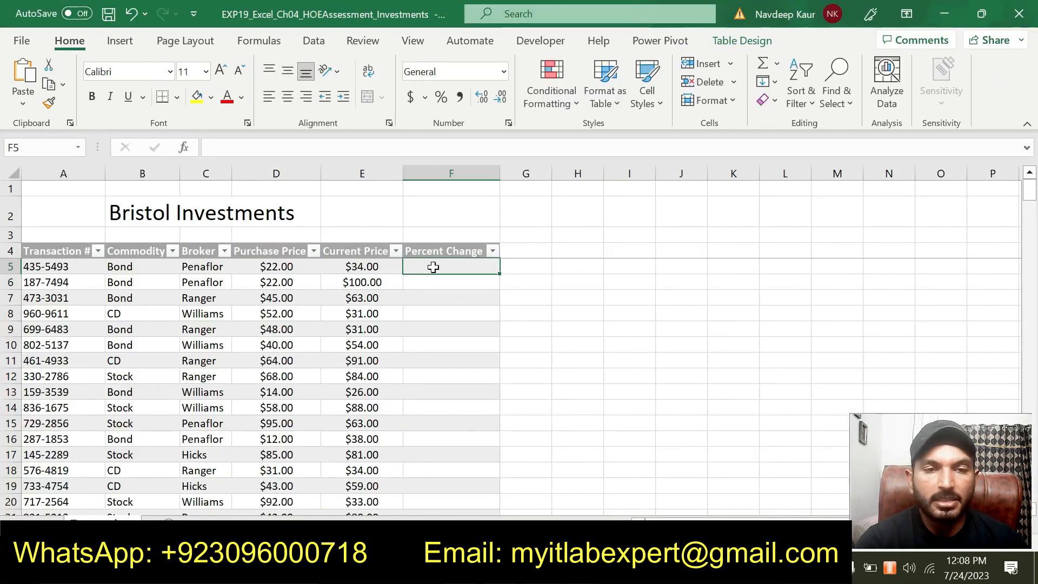
scroll(433, 267, "down", 8)
scroll(433, 267, "up", 8)
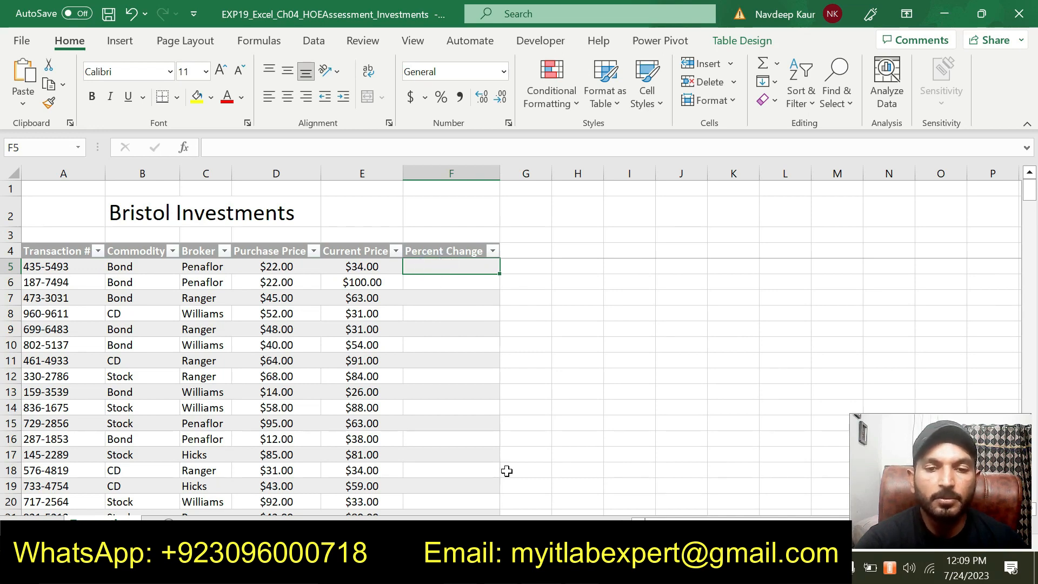
key("alt+Tab")
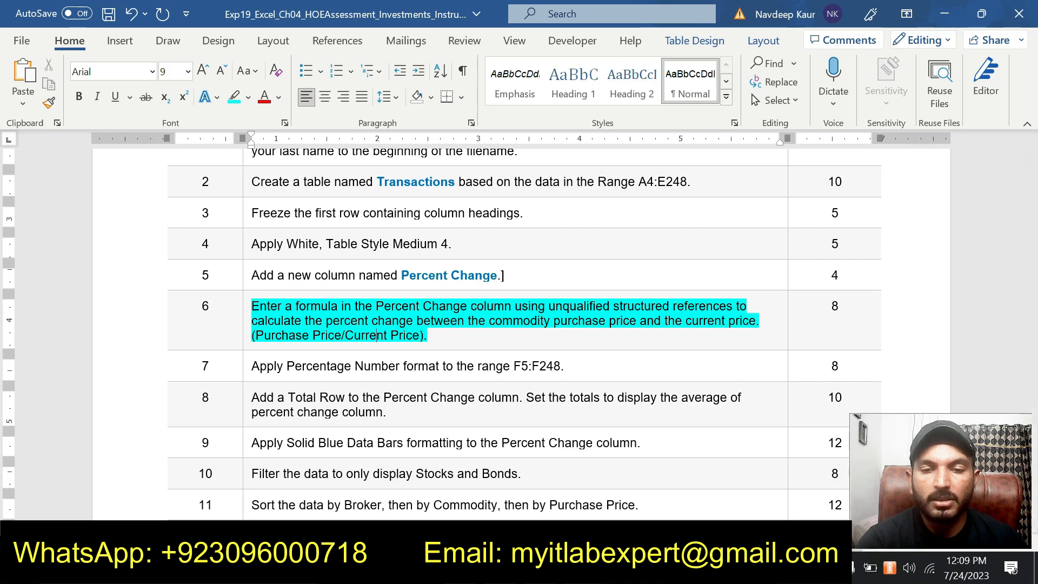
mouse_move(501, 573)
key("alt+Tab")
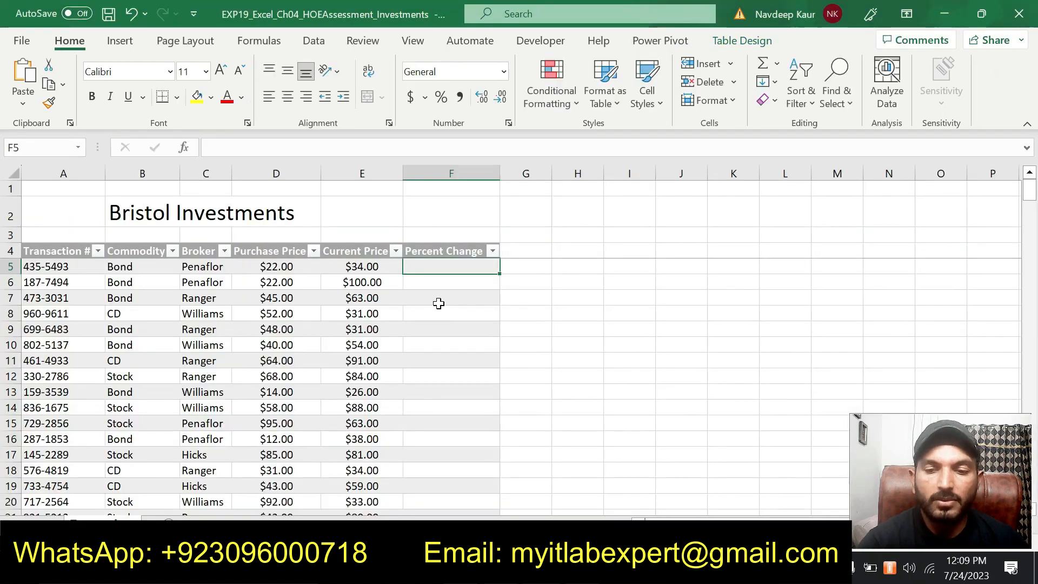
type("=")
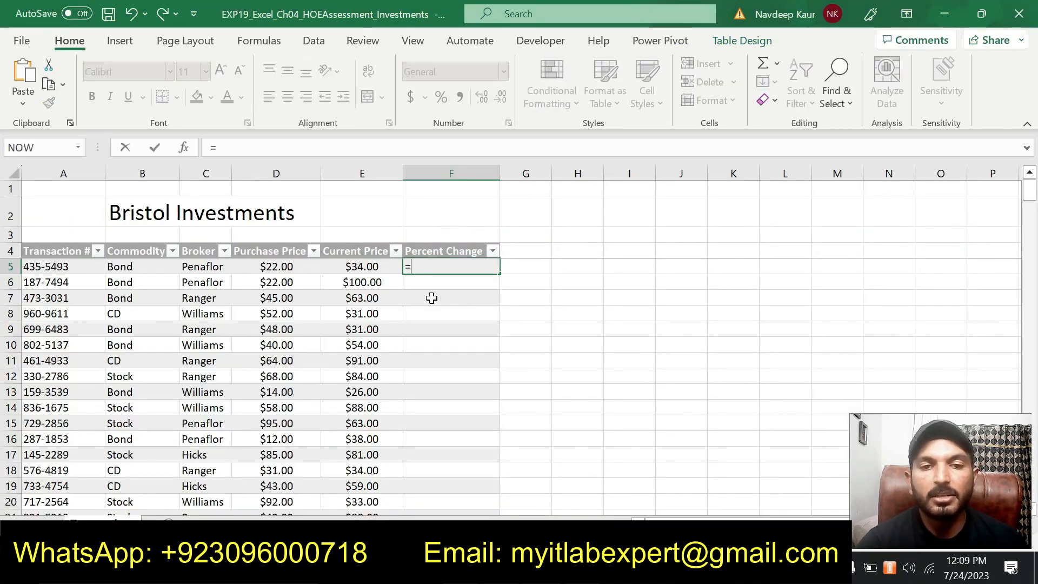
left_click(277, 266)
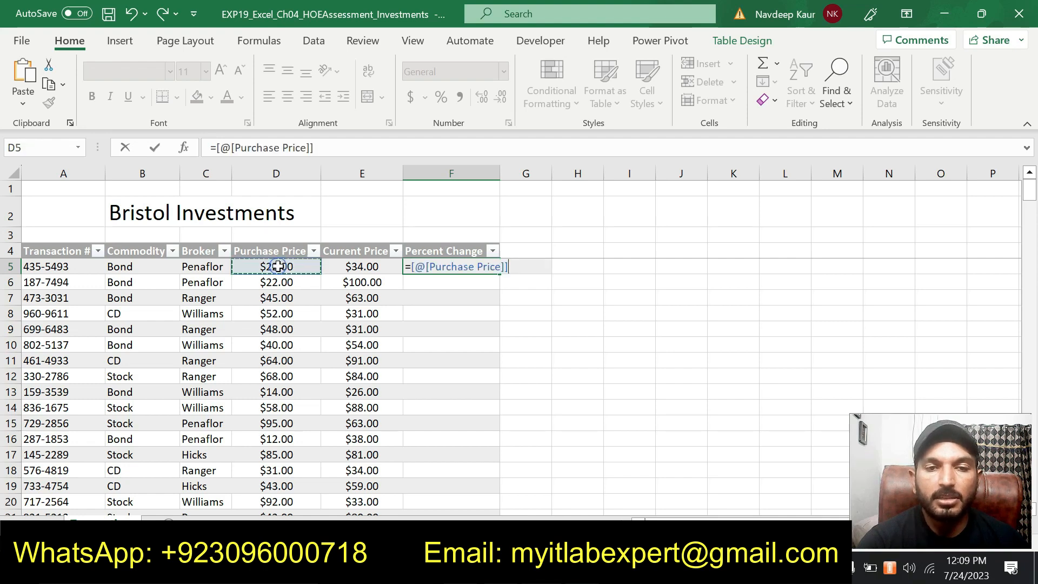
type("/")
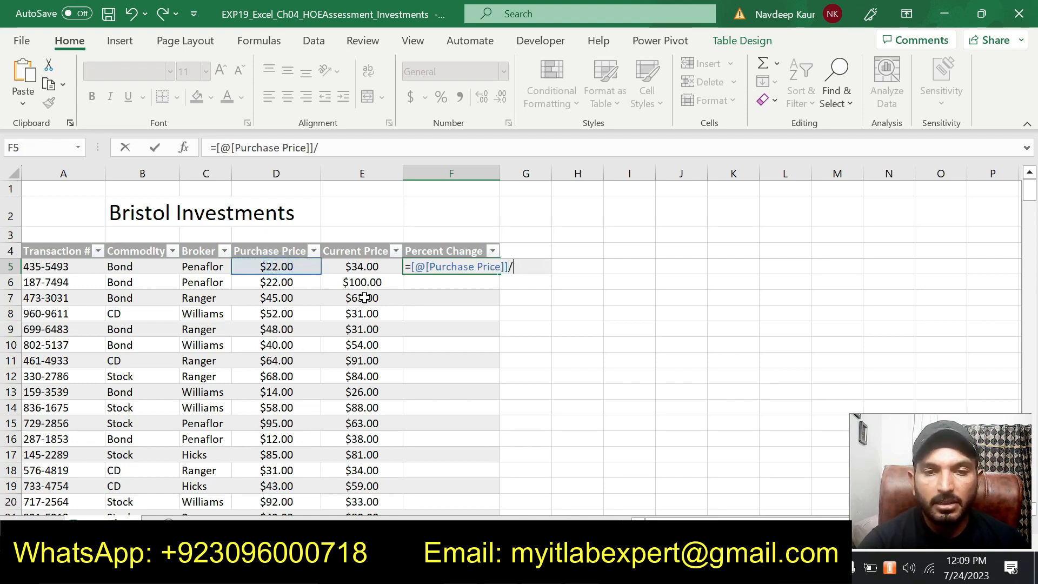
left_click(370, 265)
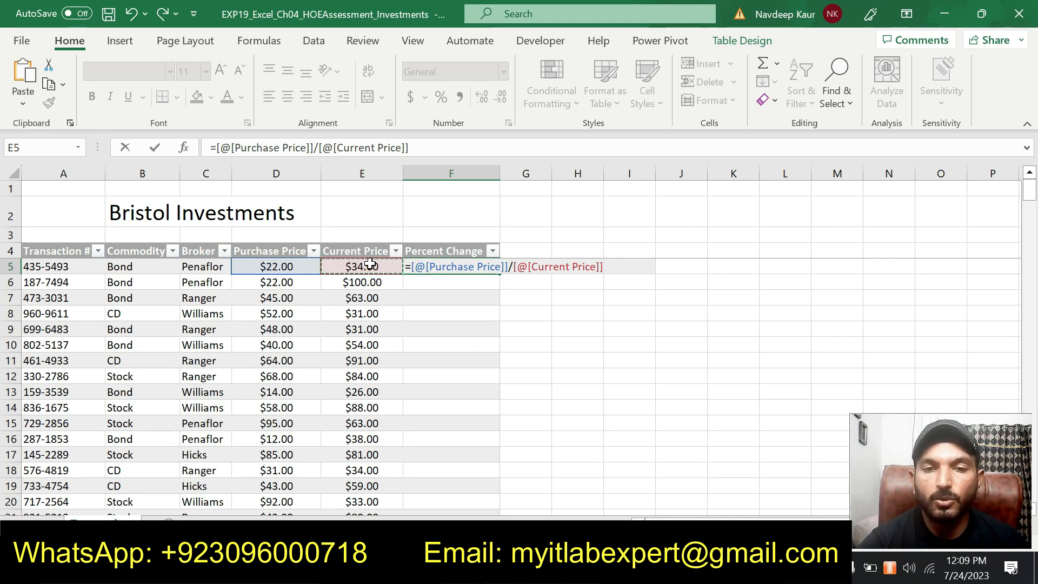
key("Return")
left_click(631, 330)
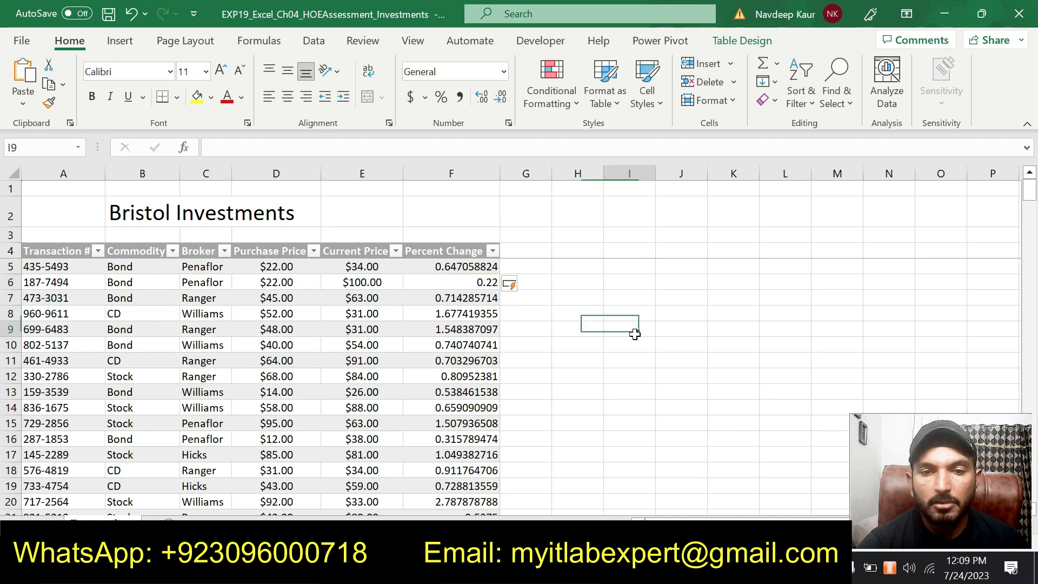
Switch to the Word instructions, remove the highlight from step 6 and highlight step 7, "Apply Percentage Number format to the range F5:F248".
key("alt+Tab")
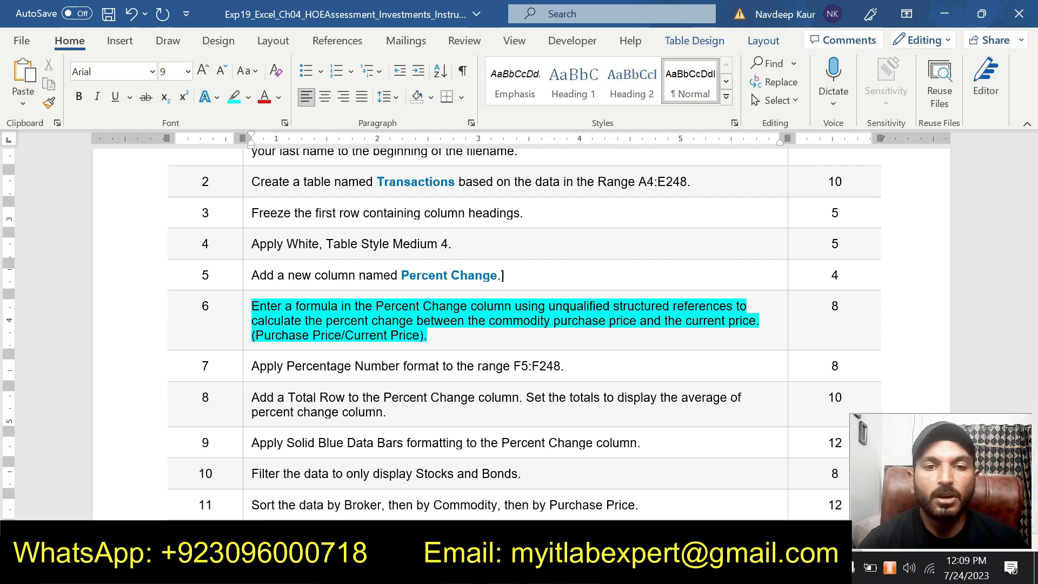
left_click_drag(429, 336, 252, 306)
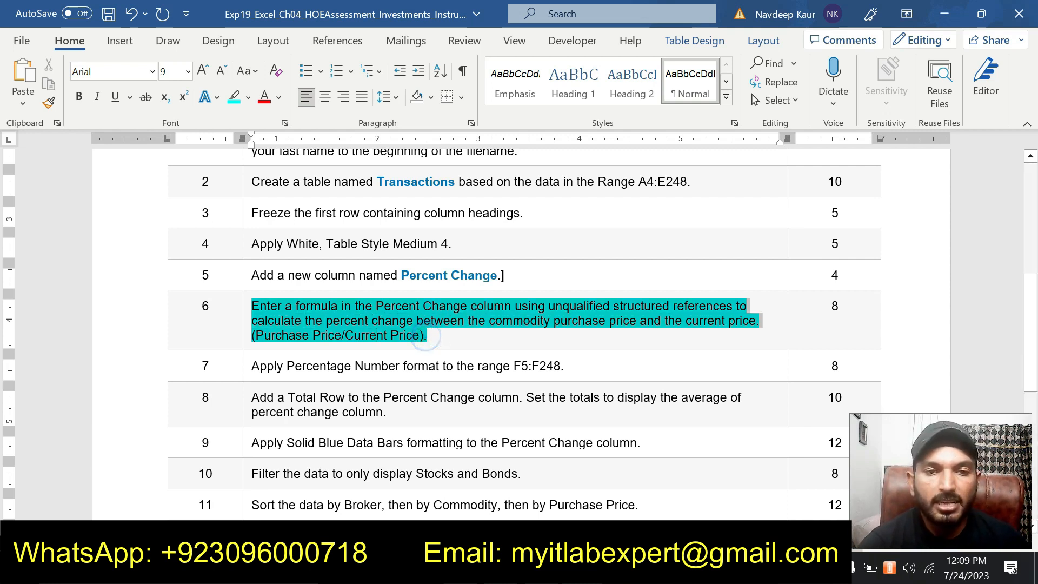
left_click(327, 280)
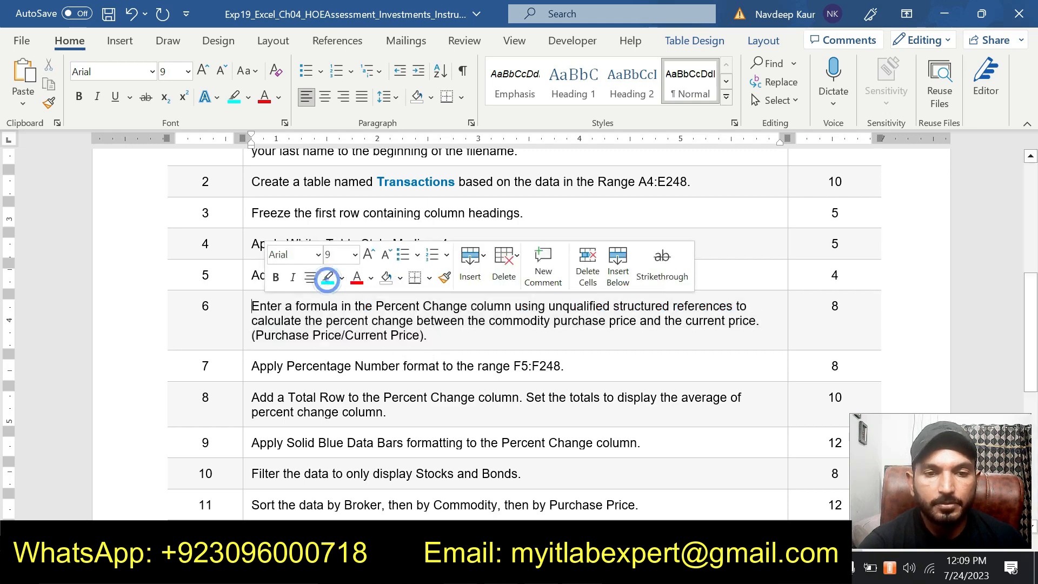
scroll(327, 280, "down", 2)
left_click_drag(563, 316, 252, 316)
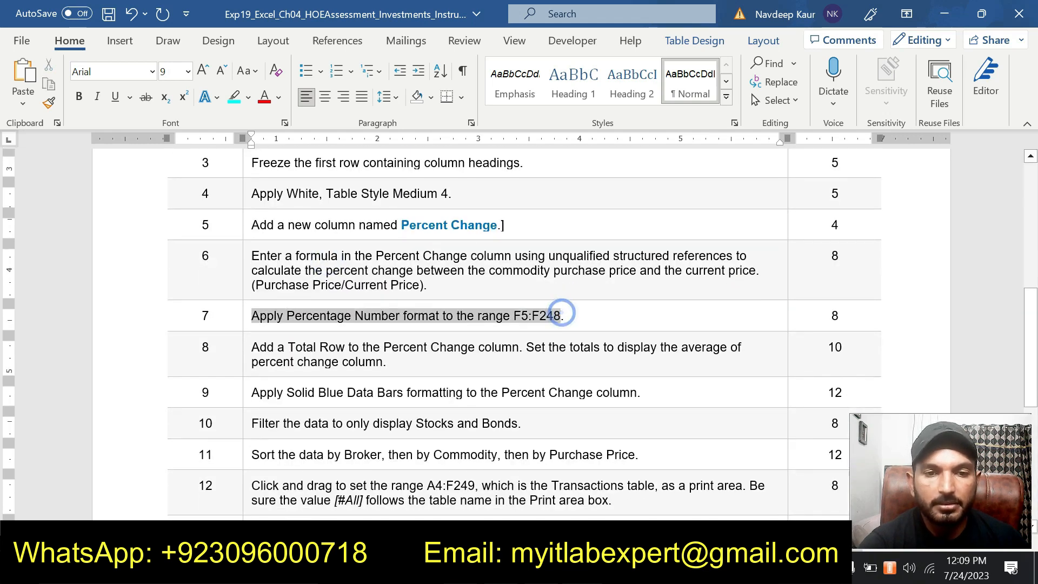
left_click(339, 287)
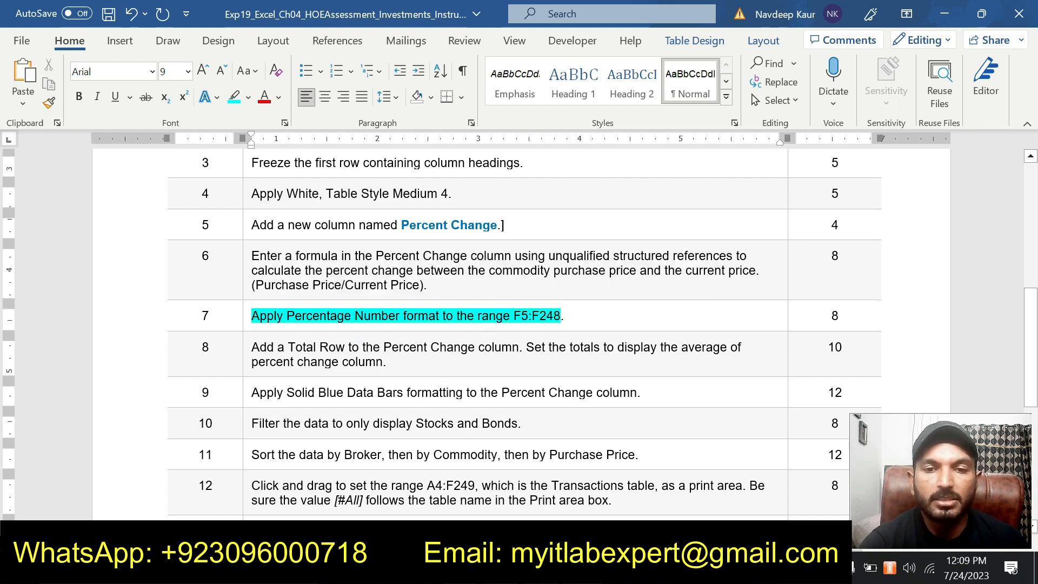
Copy the range reference F5:F248 from the text of step 7.
left_click_drag(561, 316, 513, 316)
key("ctrl+c")
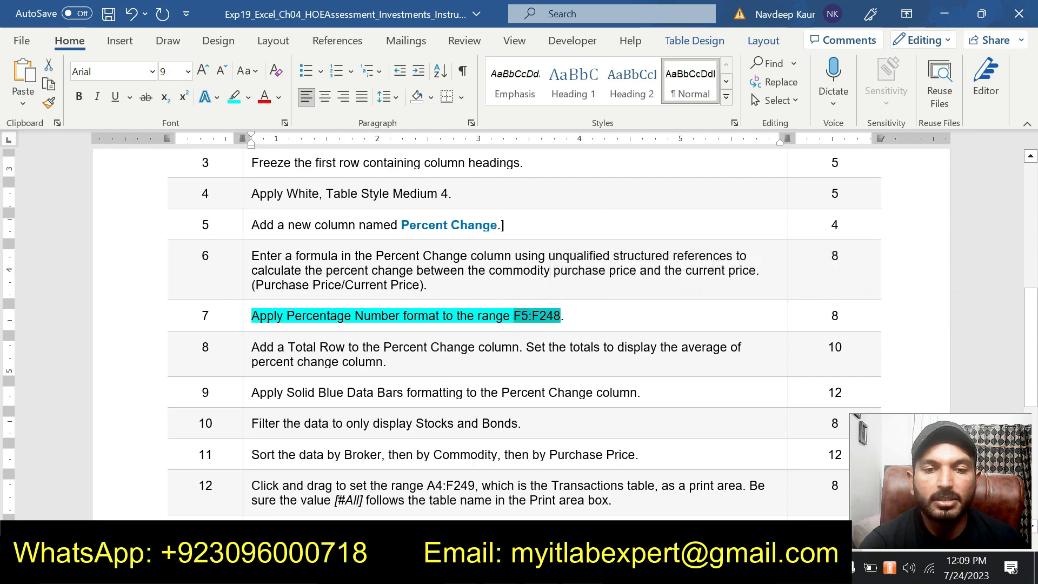
scroll(525, 334, "down", 4)
scroll(525, 335, "up", 5)
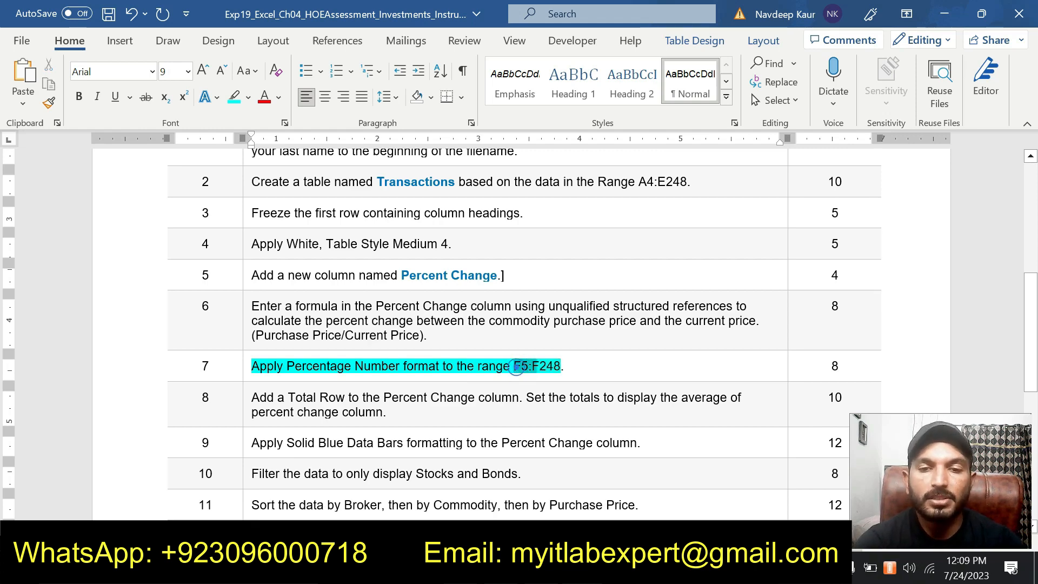
Return to Excel, select the range F5:F248 using the copied reference and apply the Percentage number format to it.
key("alt+Tab")
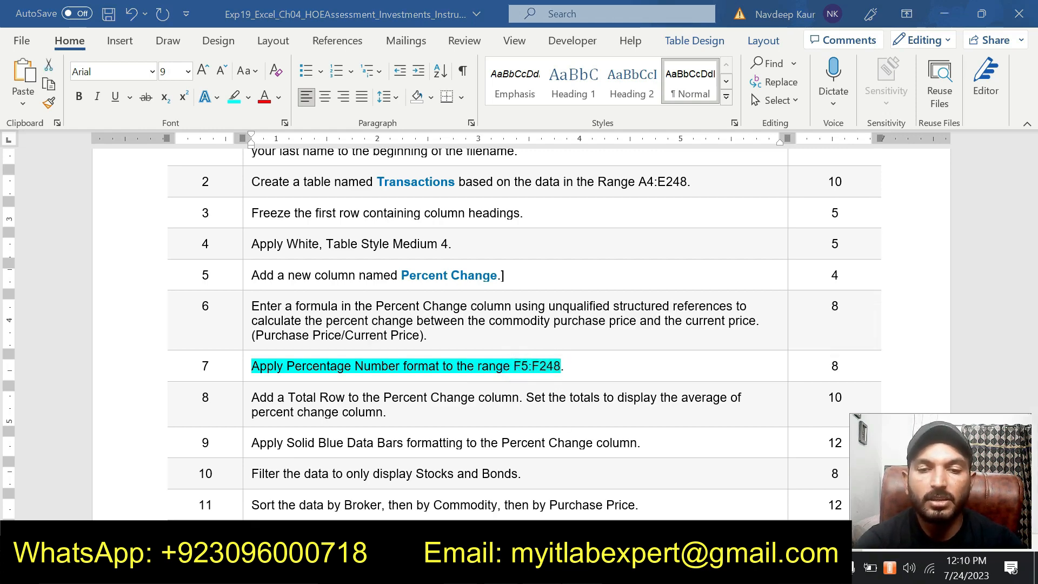
left_click(50, 145)
key("ctrl+v")
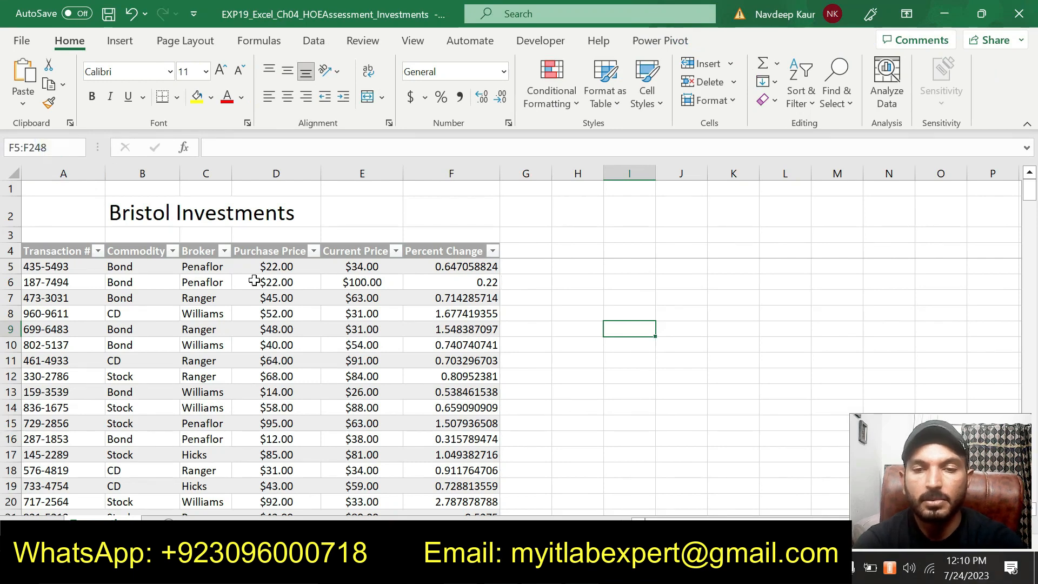
key("Return")
scroll(568, 306, "down", 14)
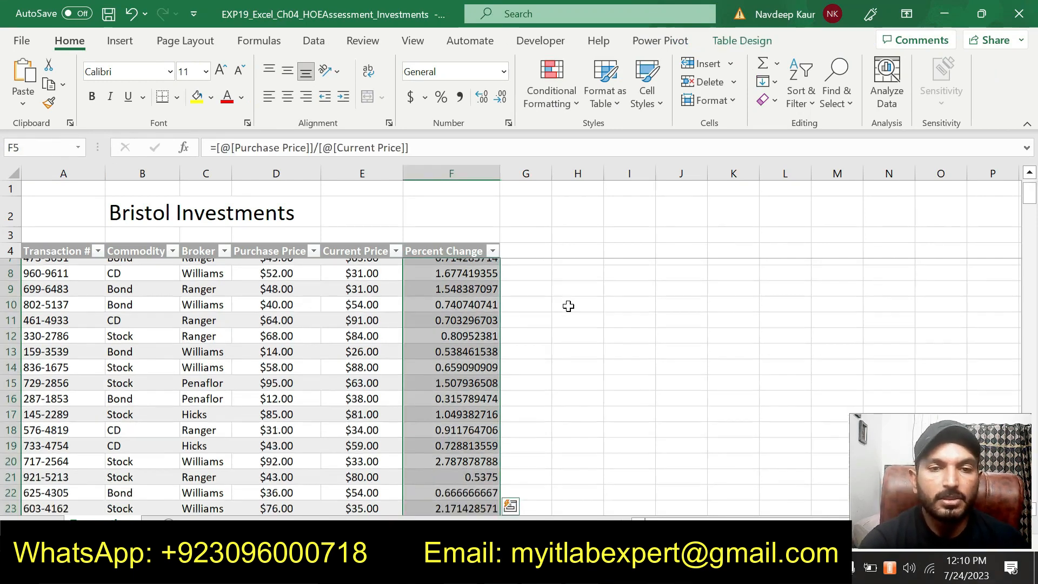
scroll(568, 306, "down", 10)
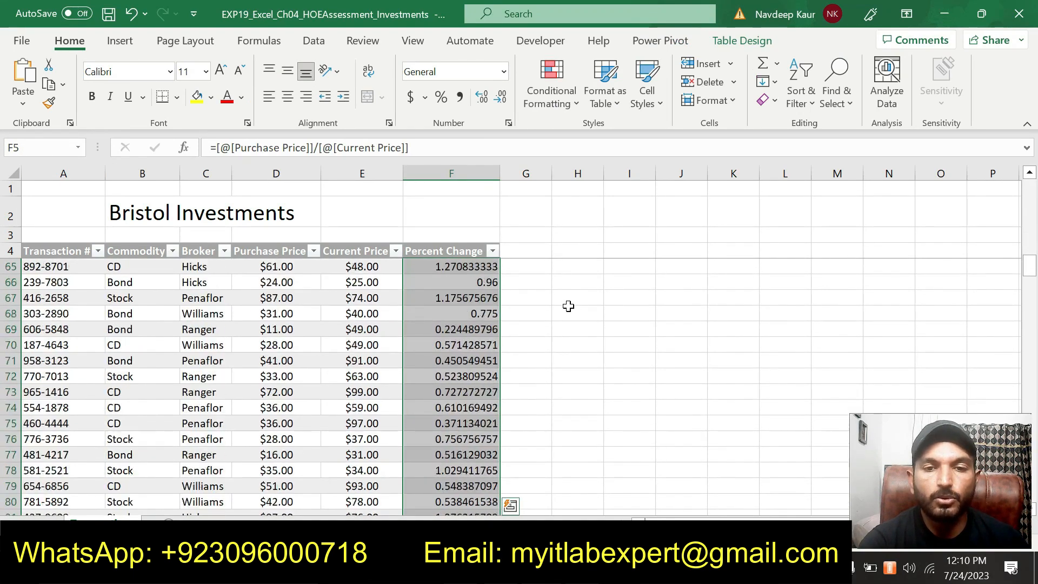
key("alt+Tab")
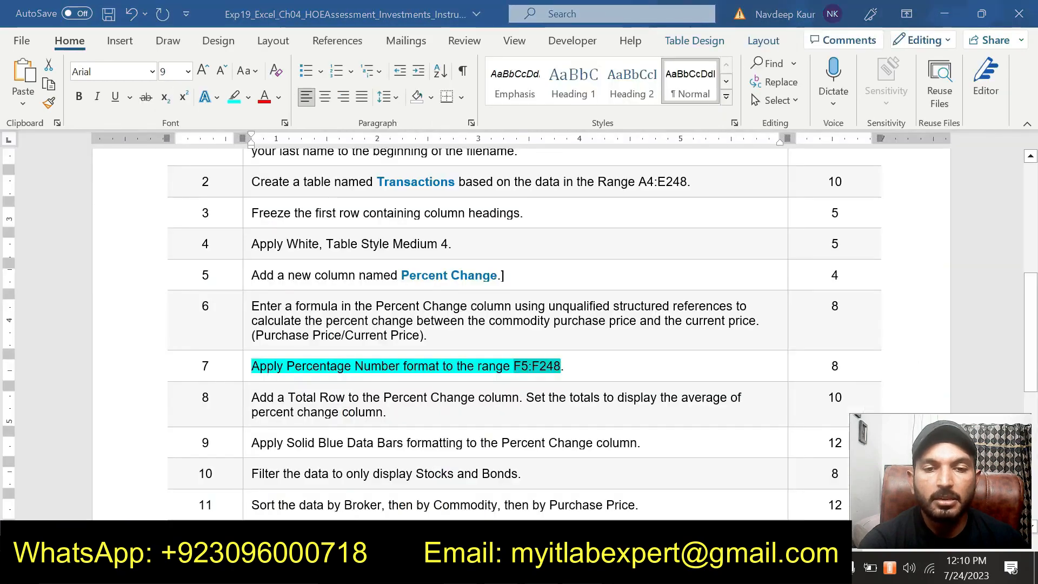
key("alt+Tab")
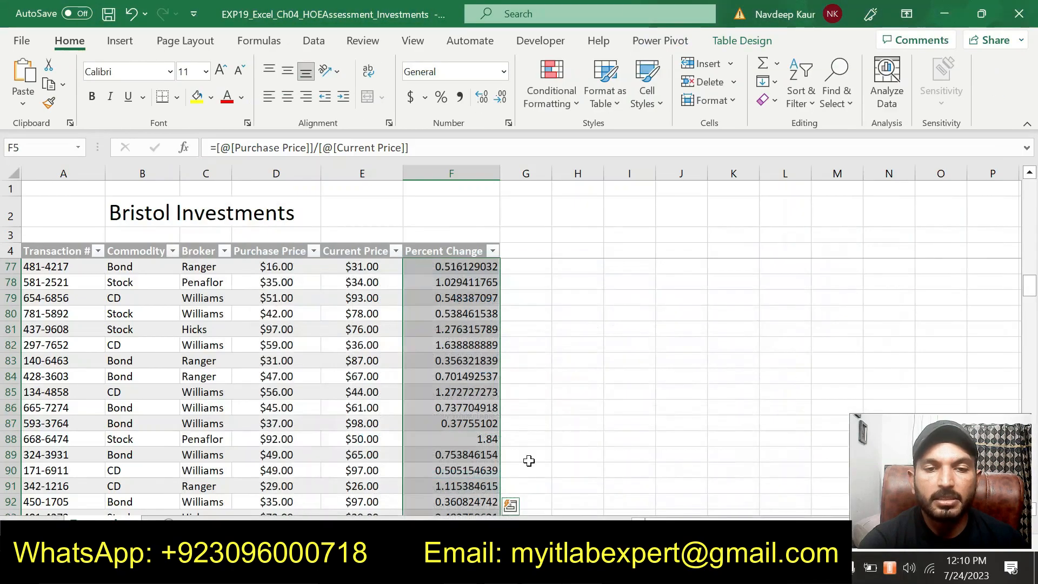
left_click(509, 127)
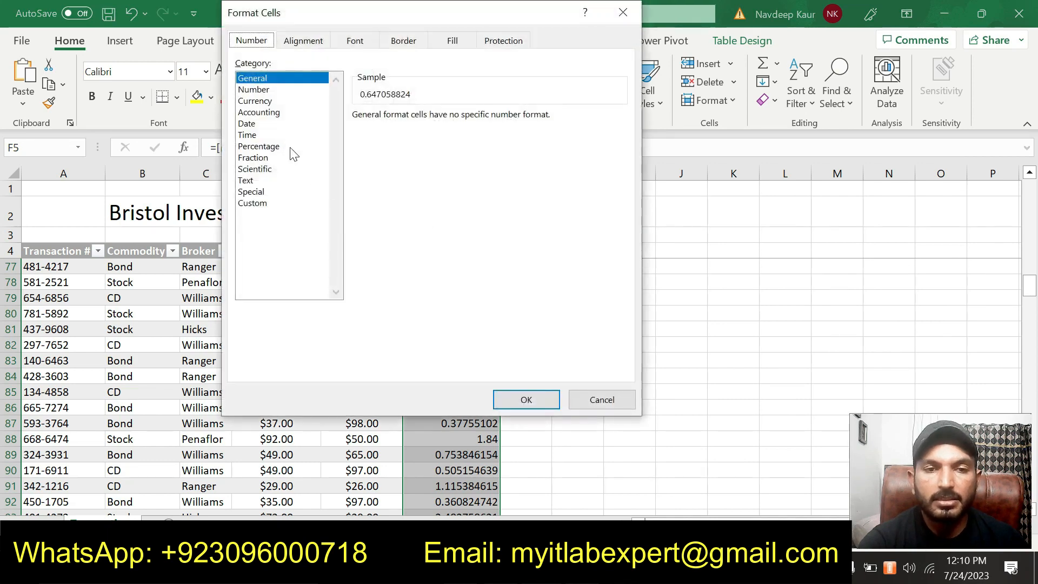
left_click(278, 146)
left_click(528, 399)
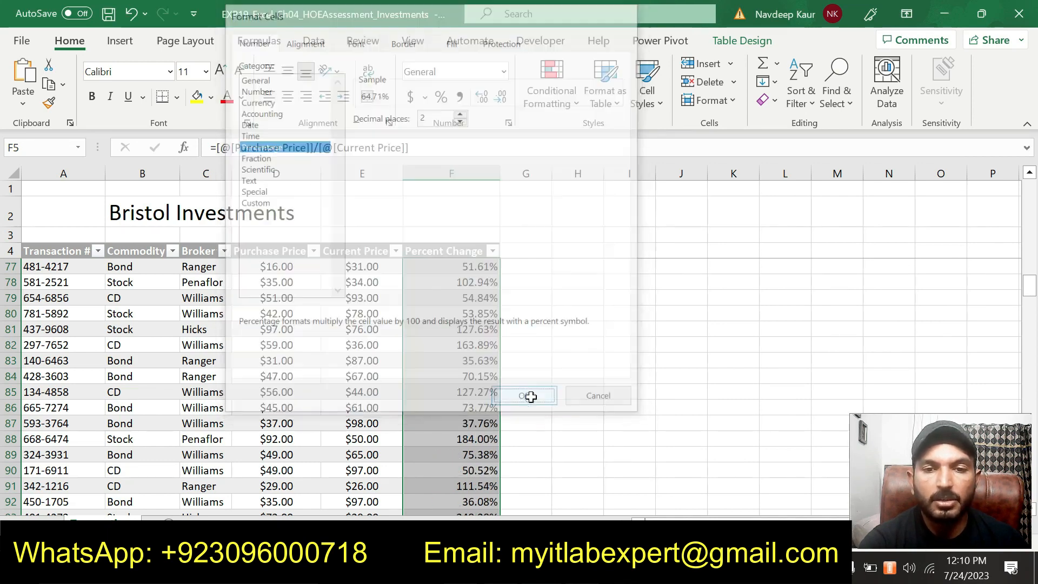
scroll(540, 325, "down", 20)
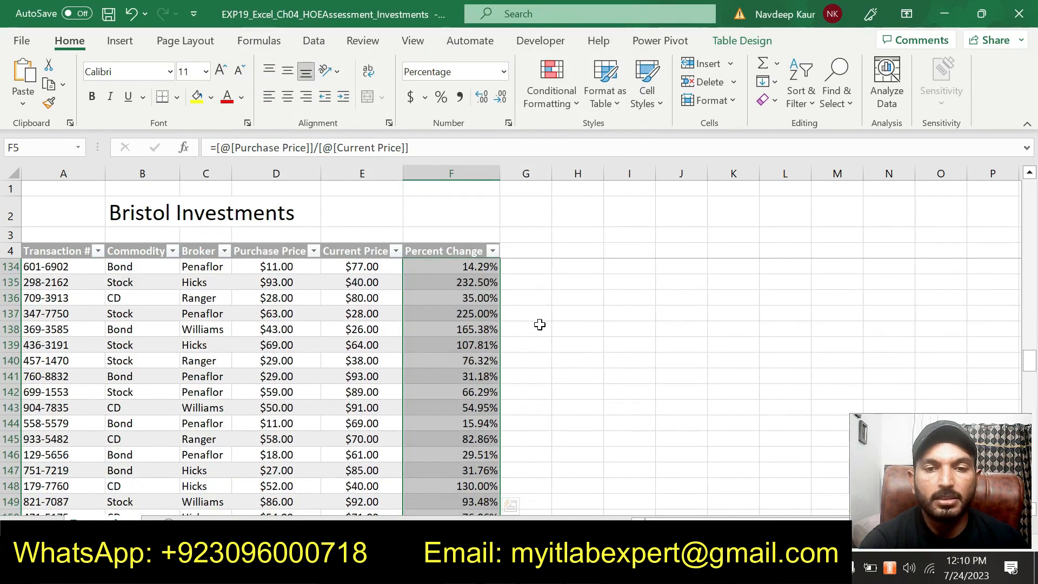
scroll(535, 327, "down", 16)
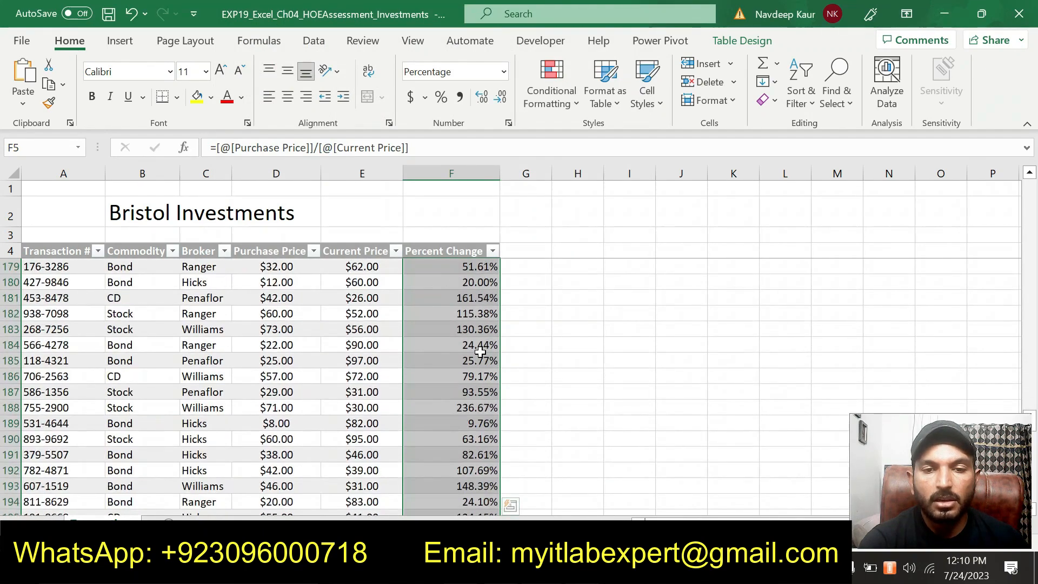
scroll(480, 352, "down", 15)
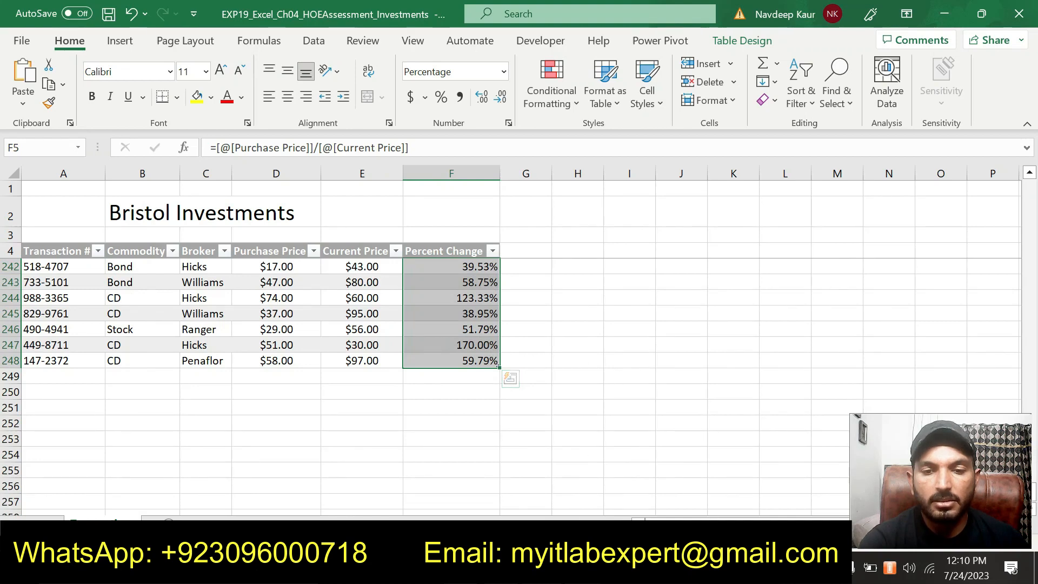
Switch to the Word instructions, remove the highlight from step 7 and highlight step 8 about adding a Total Row.
left_click(568, 568)
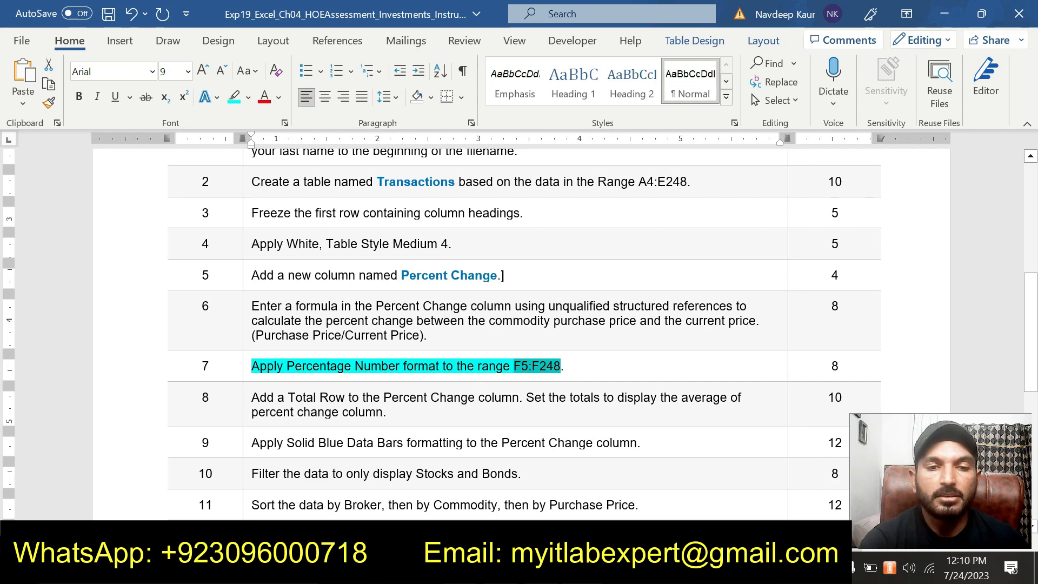
left_click_drag(250, 367, 562, 367)
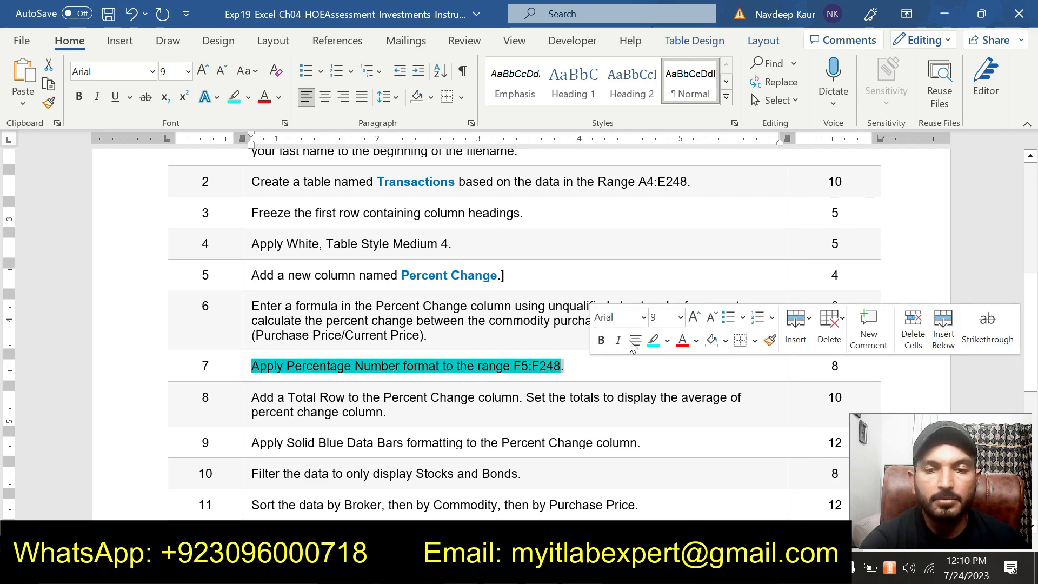
left_click(657, 343)
scroll(533, 373, "down", 1)
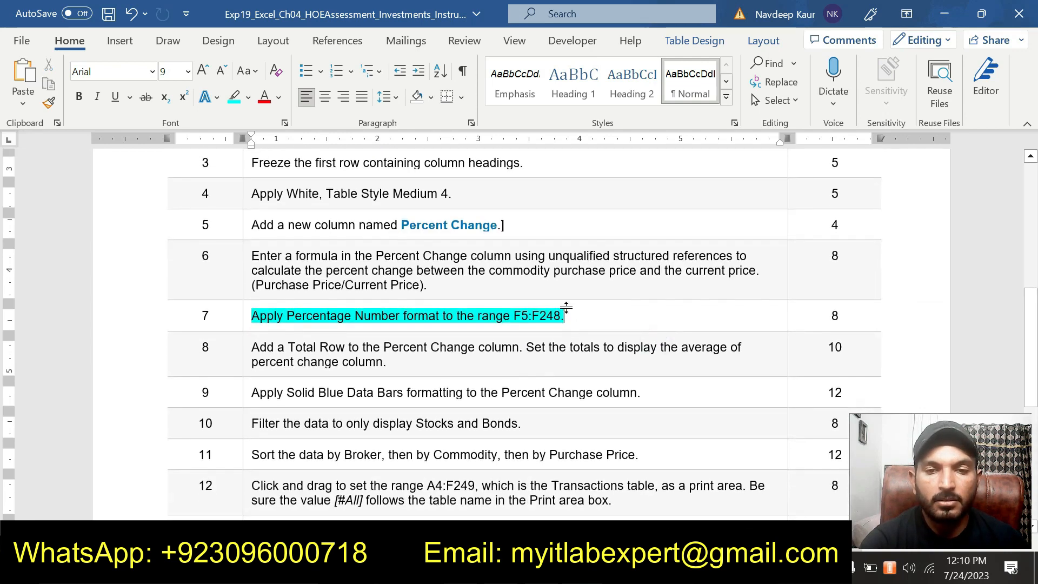
left_click_drag(564, 316, 252, 316)
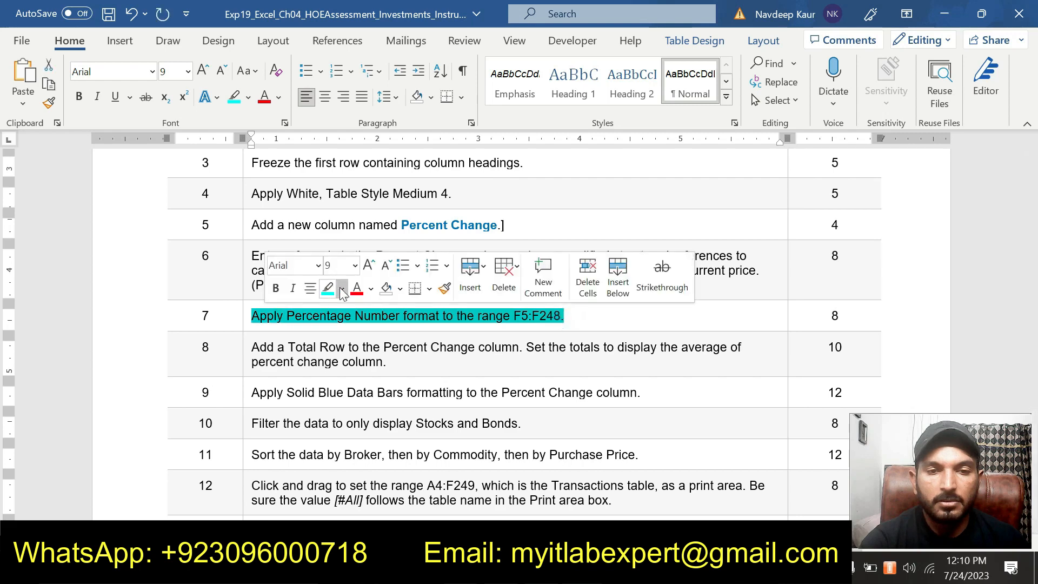
left_click(328, 289)
scroll(399, 326, "down", 1)
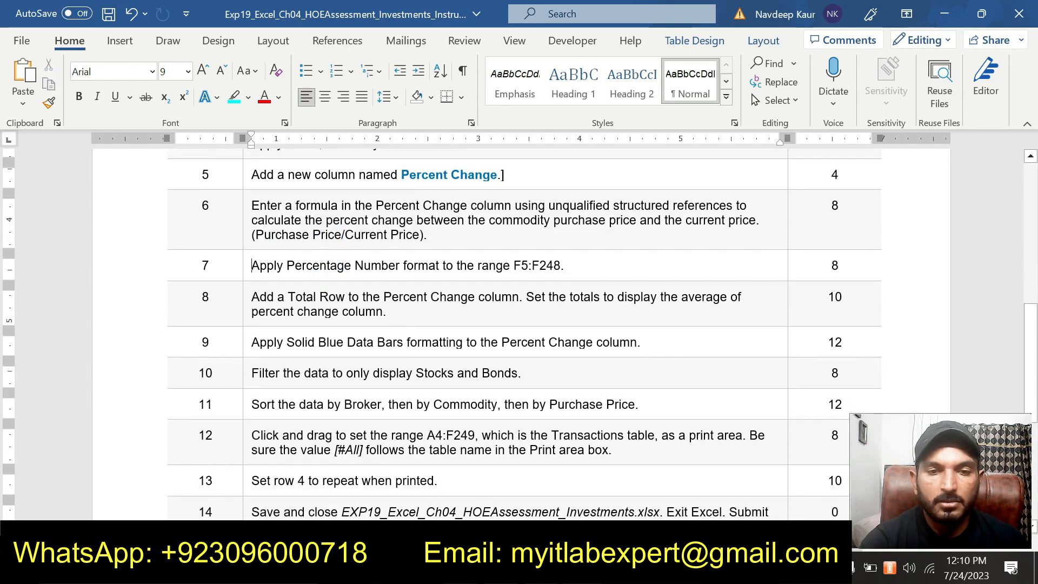
triple_click(400, 299)
left_click(313, 269)
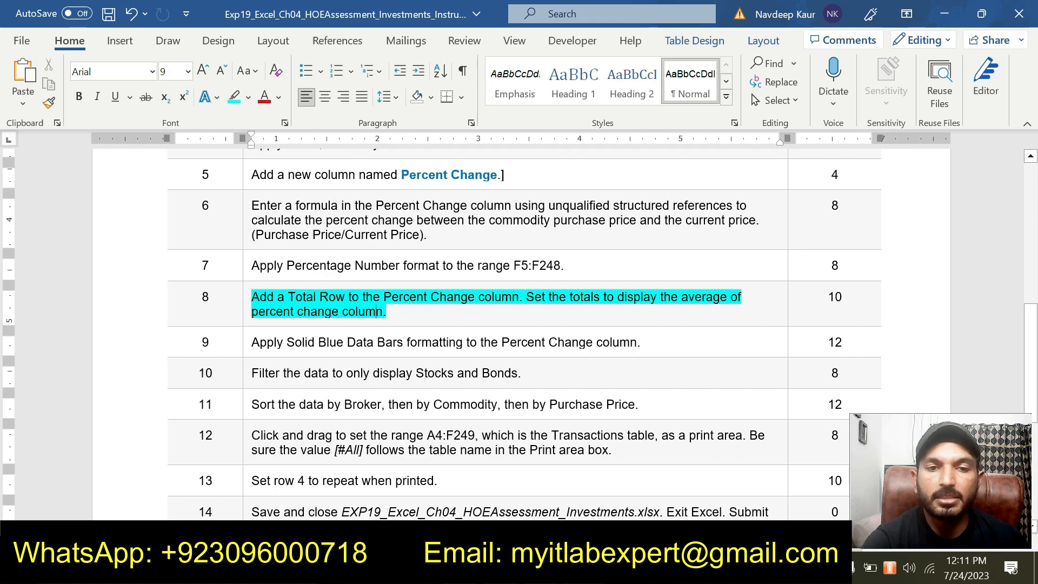
Return to Excel, add a Total Row to the Transactions table and set the Percent Change total in F249 to Average.
key("alt+Tab")
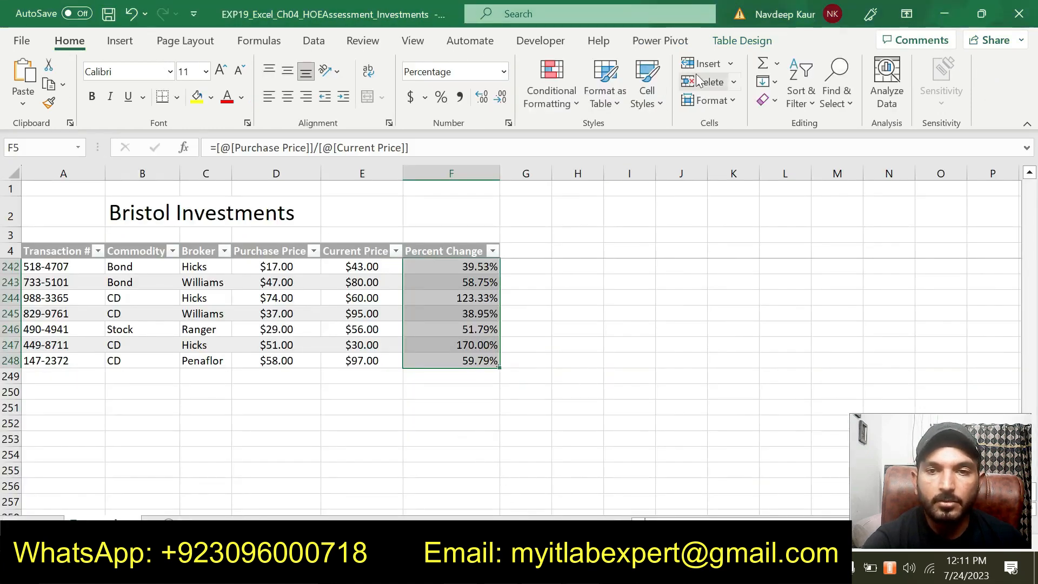
left_click(745, 42)
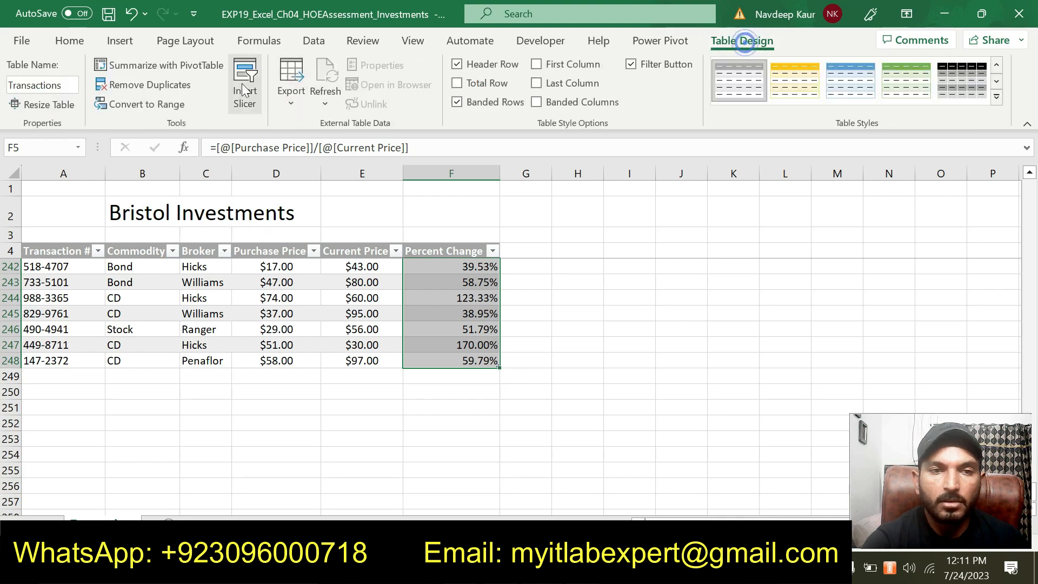
left_click(458, 83)
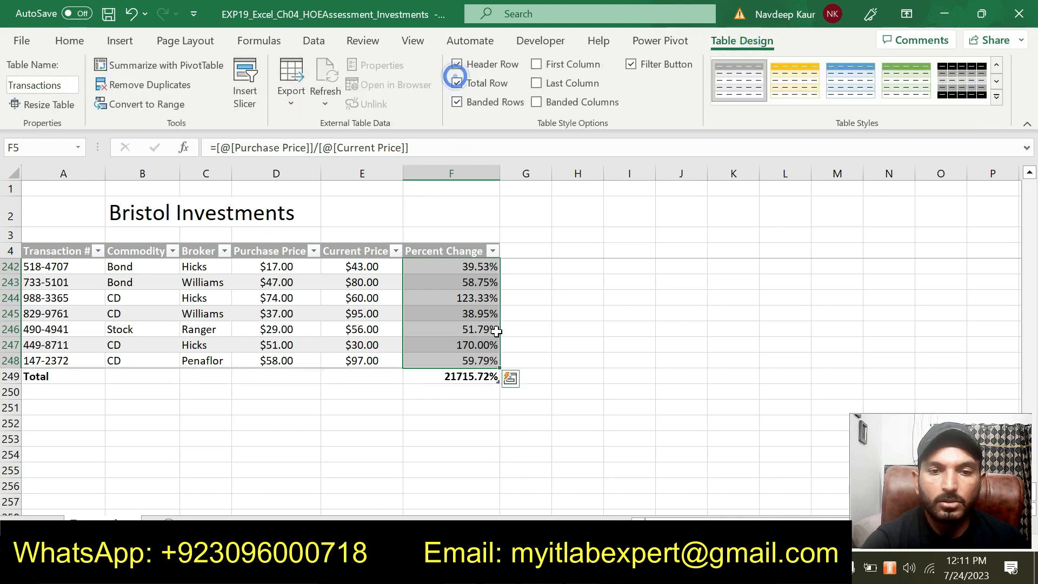
left_click(485, 377)
left_click(507, 376)
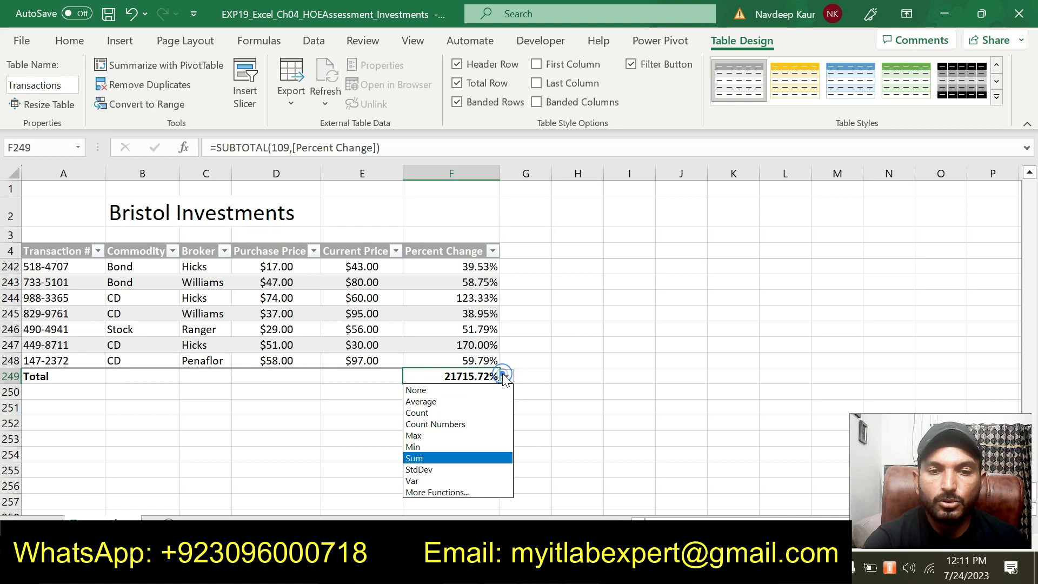
left_click(442, 402)
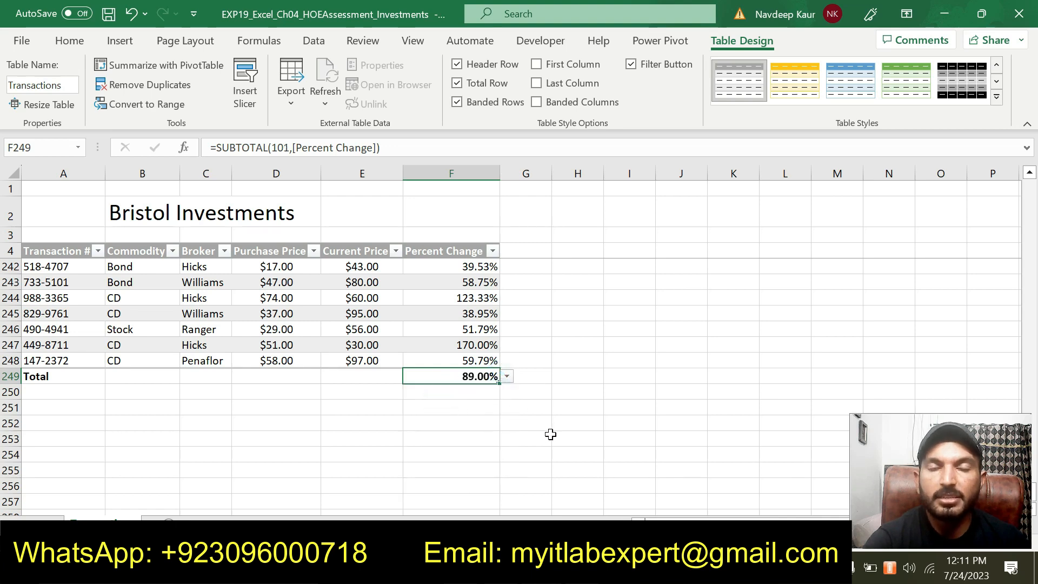
Switch to the Word instructions, remove the highlight from step 8 and highlight step 9 about Solid Blue Data Bars formatting.
key("alt+Tab")
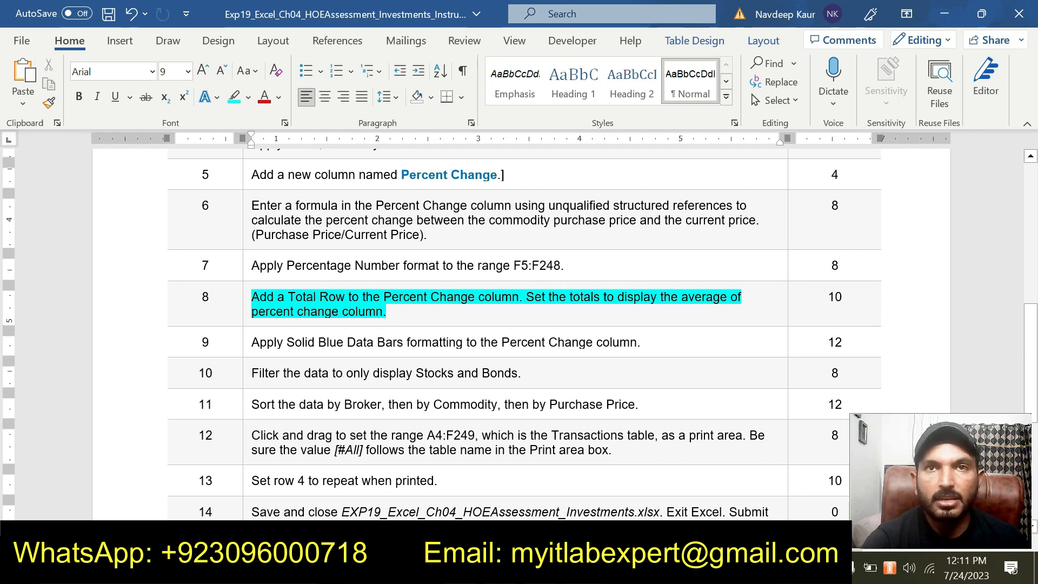
triple_click(405, 313)
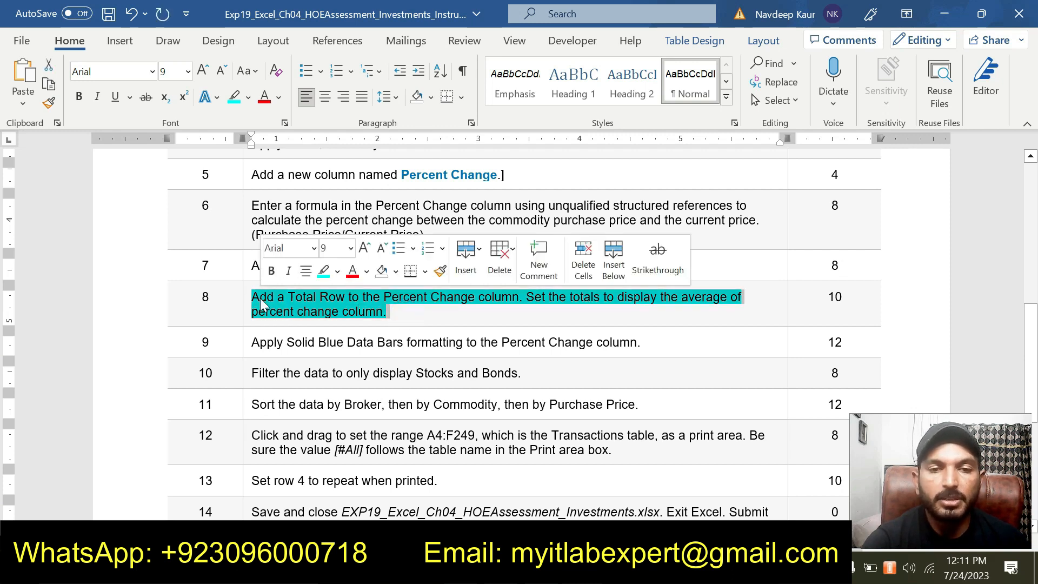
left_click(325, 272)
scroll(856, 417, "down", 2)
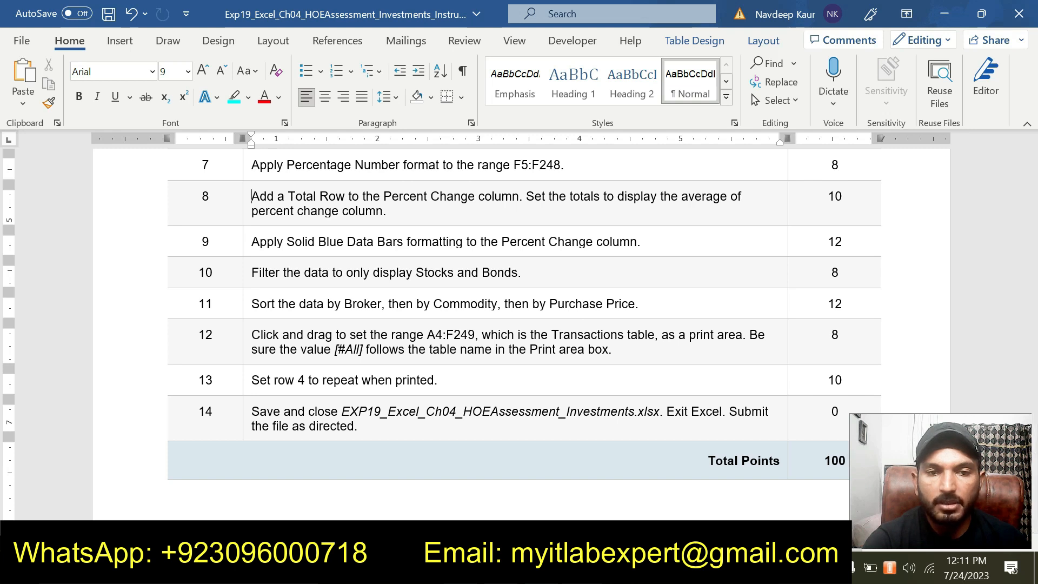
scroll(519, 335, "up", 1)
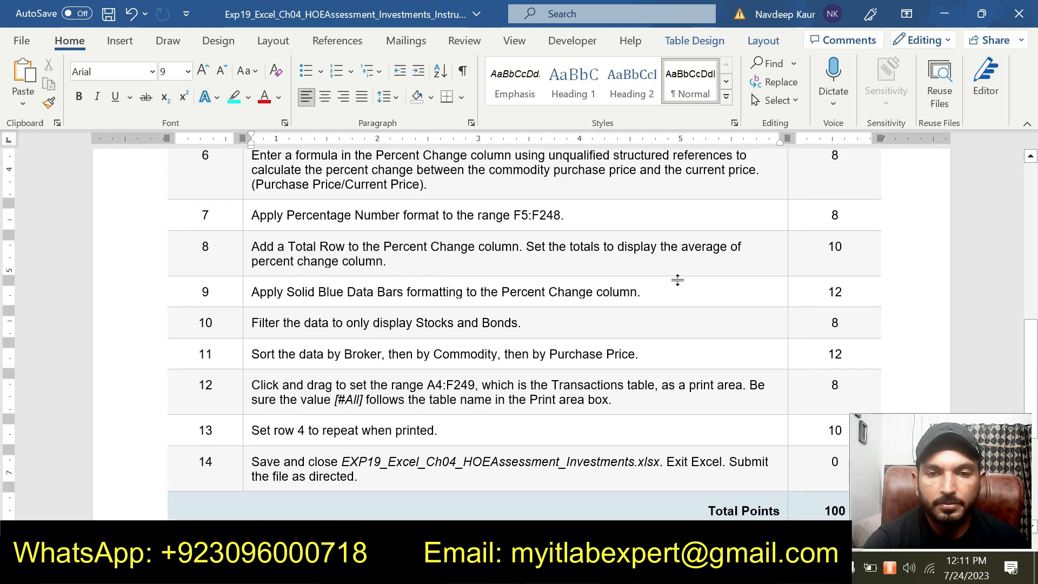
left_click_drag(671, 286, 365, 287)
left_click(356, 269)
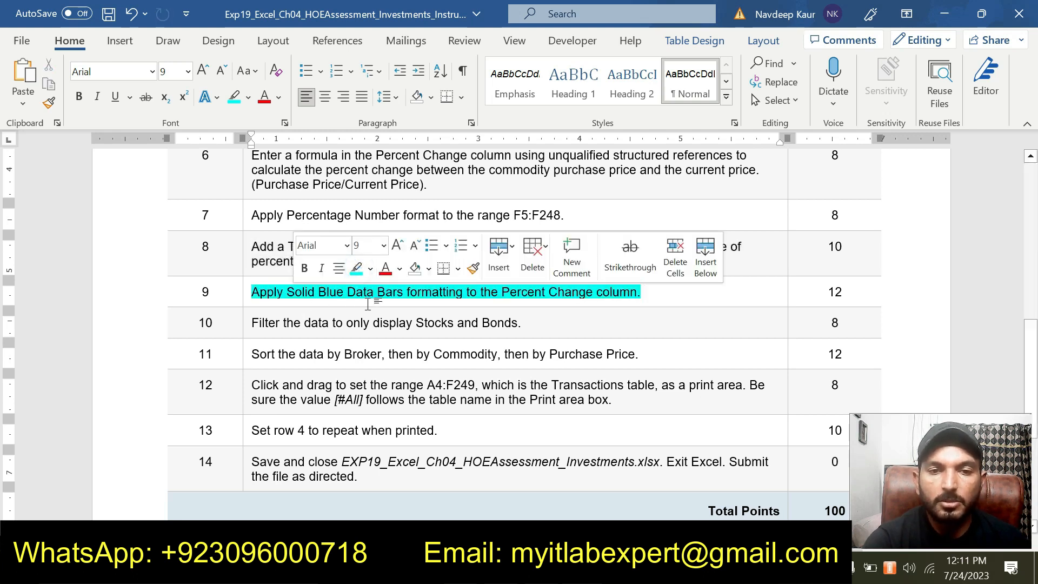
left_click(564, 305)
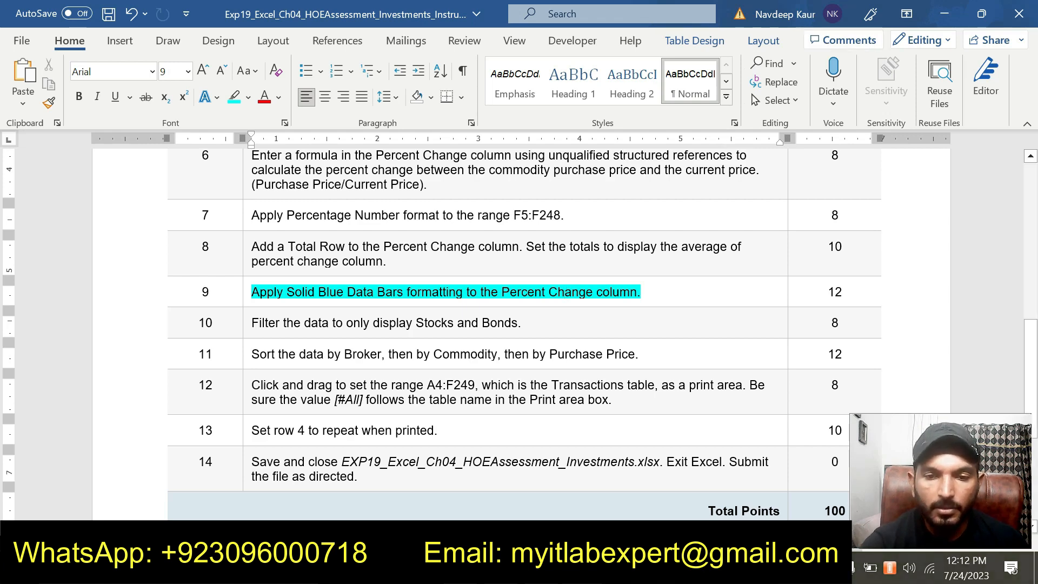
Return to Excel, select F5:F248 in the Percent Change column and apply Solid Fill Blue Data Bars to it.
key("alt+Tab")
scroll(476, 346, "up", 20)
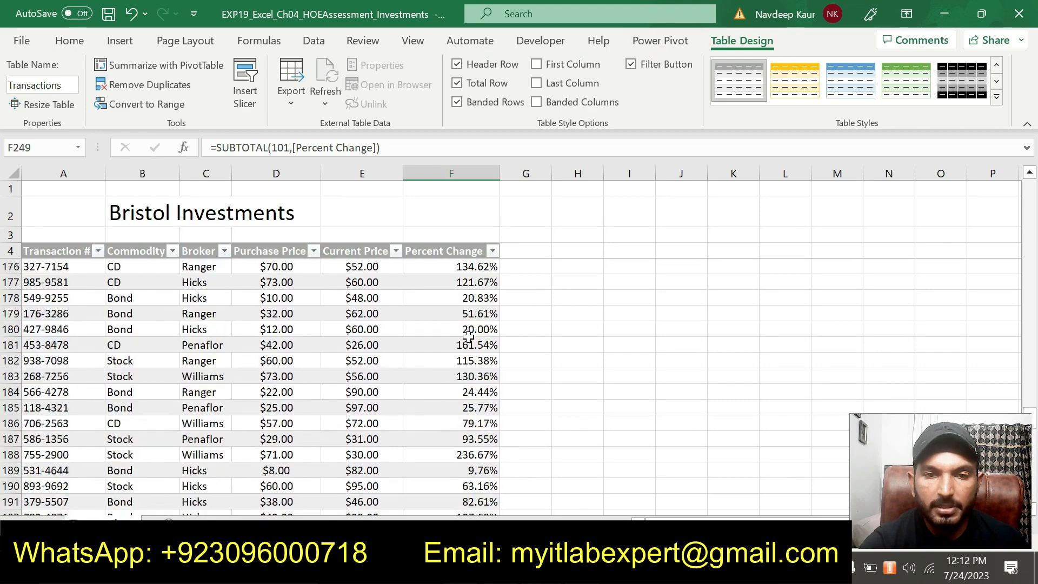
scroll(465, 332, "up", 20)
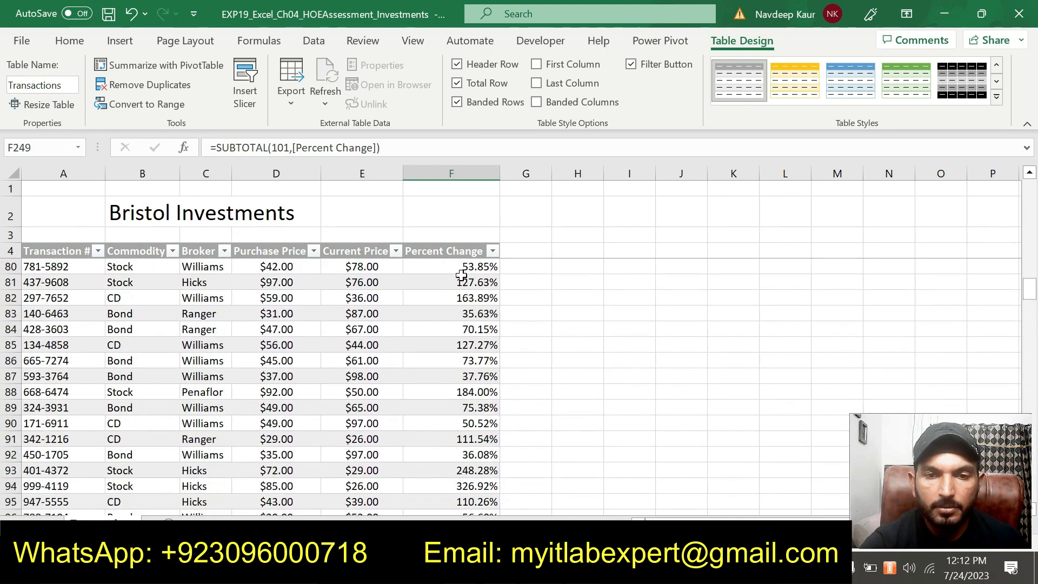
scroll(459, 283, "up", 12)
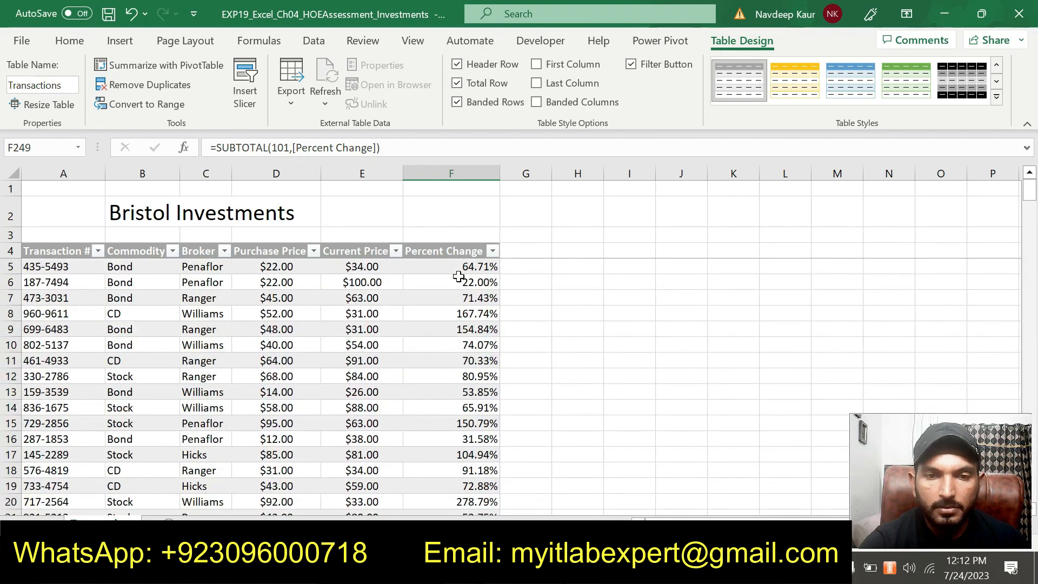
left_click_drag(460, 267, 464, 468)
left_click(69, 41)
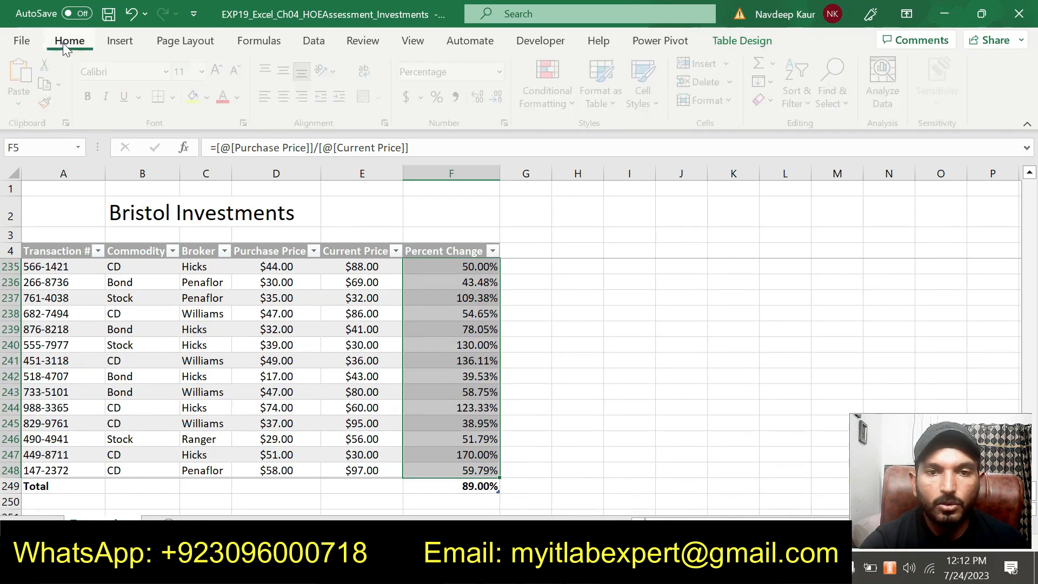
left_click(570, 108)
mouse_move(617, 212)
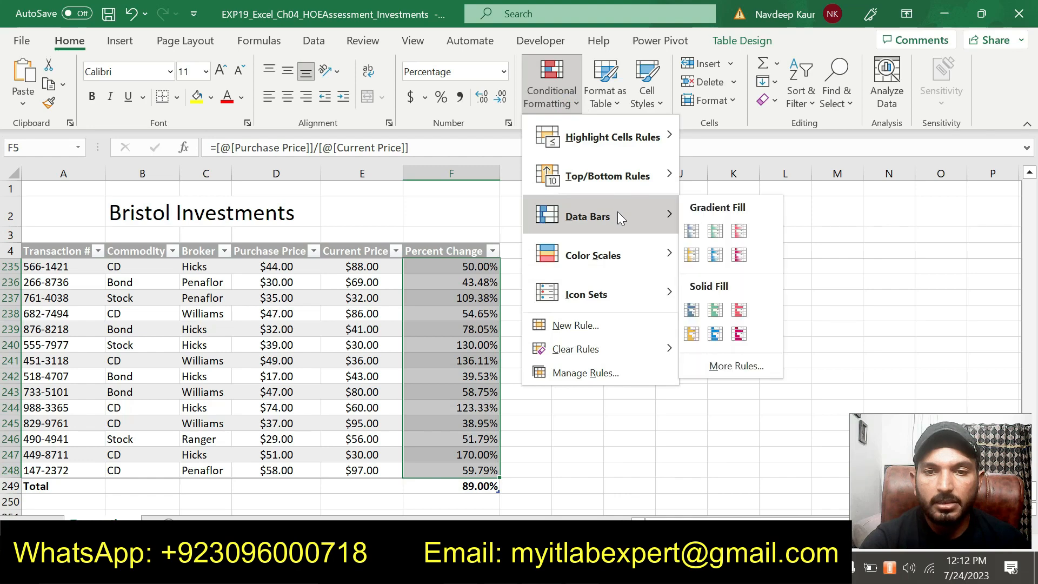
left_click(693, 312)
scroll(543, 365, "up", 20)
scroll(542, 366, "up", 20)
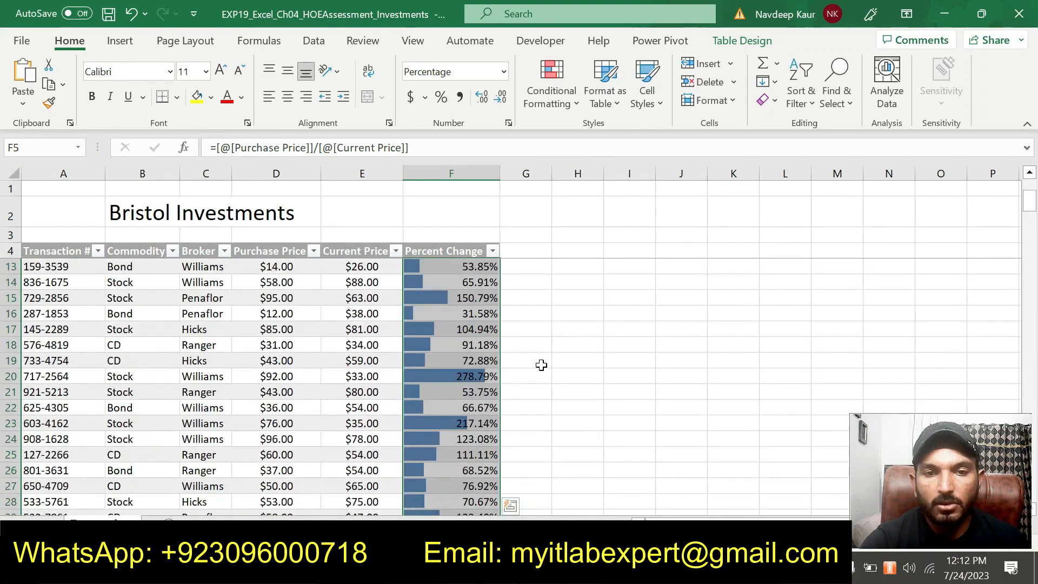
scroll(541, 365, "up", 3)
Switch to the Word instructions, remove the highlight from step 9 and highlight step 10 about filtering for Stocks and Bonds.
key("alt+Tab")
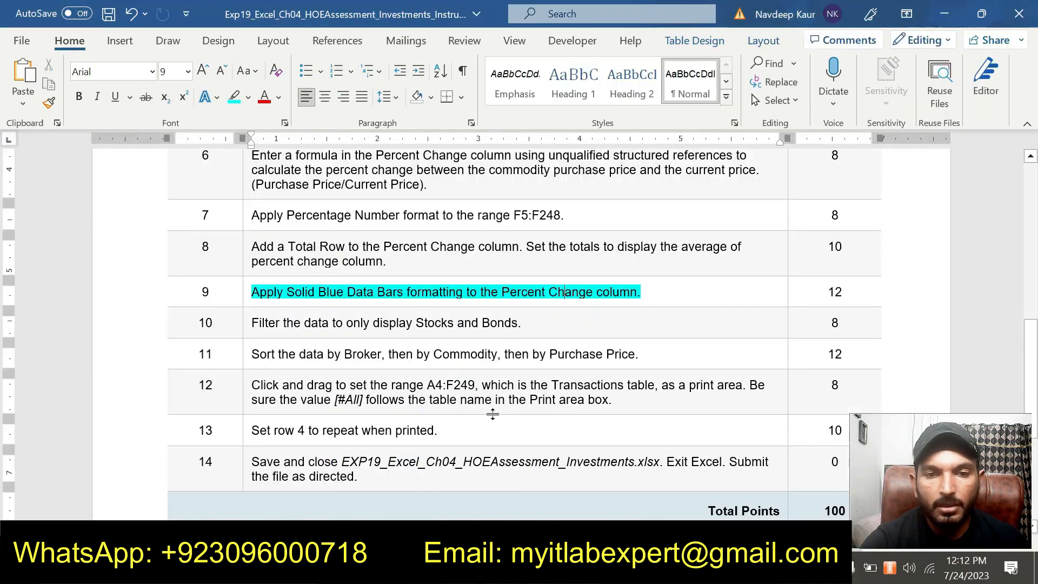
left_click_drag(648, 292, 251, 292)
left_click(331, 265)
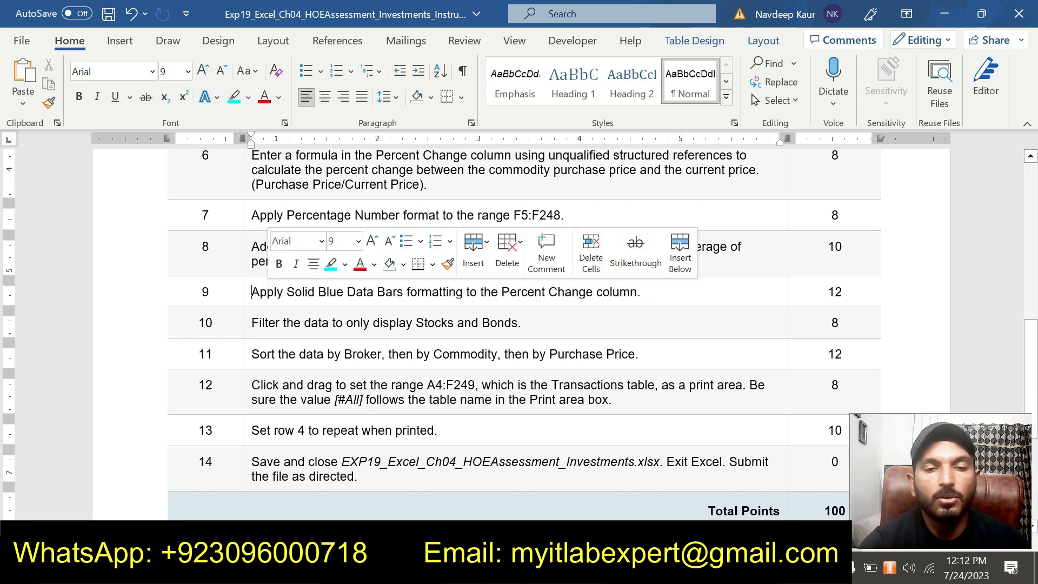
left_click_drag(522, 322, 252, 323)
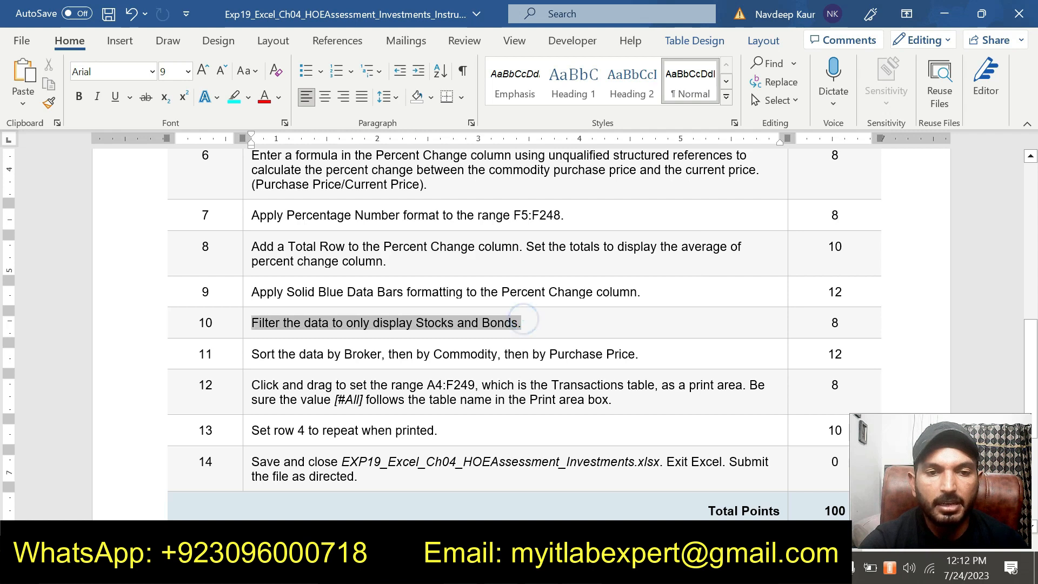
left_click(319, 287)
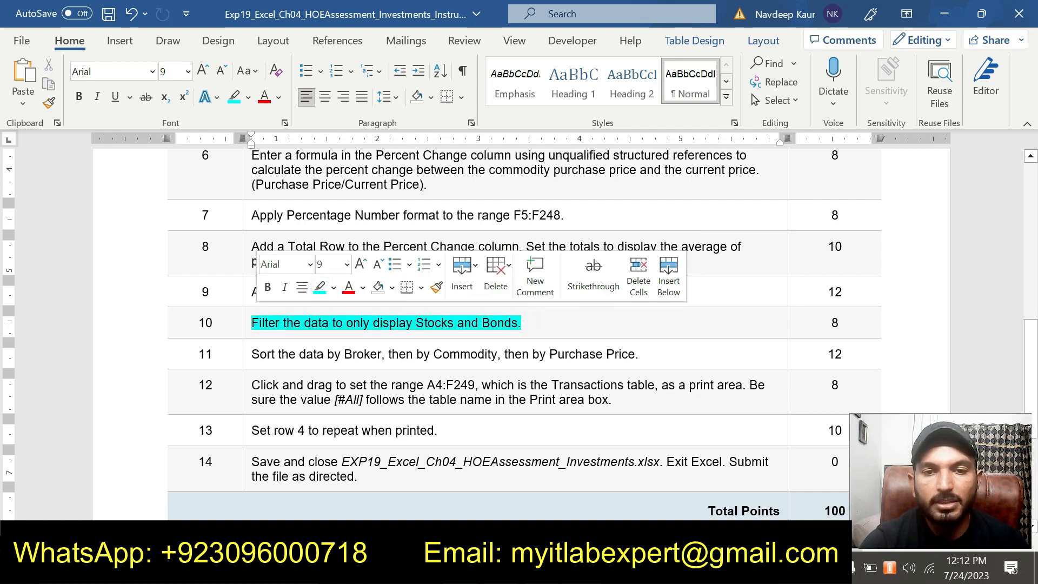
left_click(428, 325)
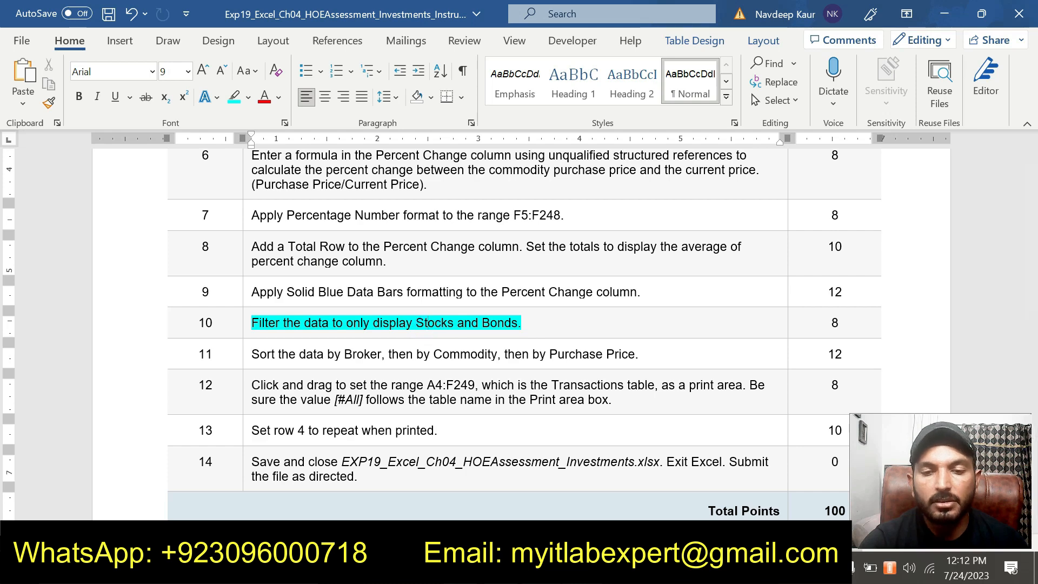
Return to Excel and filter the Commodity column of the Transactions table to show only Bond and Stock.
key("alt+Tab")
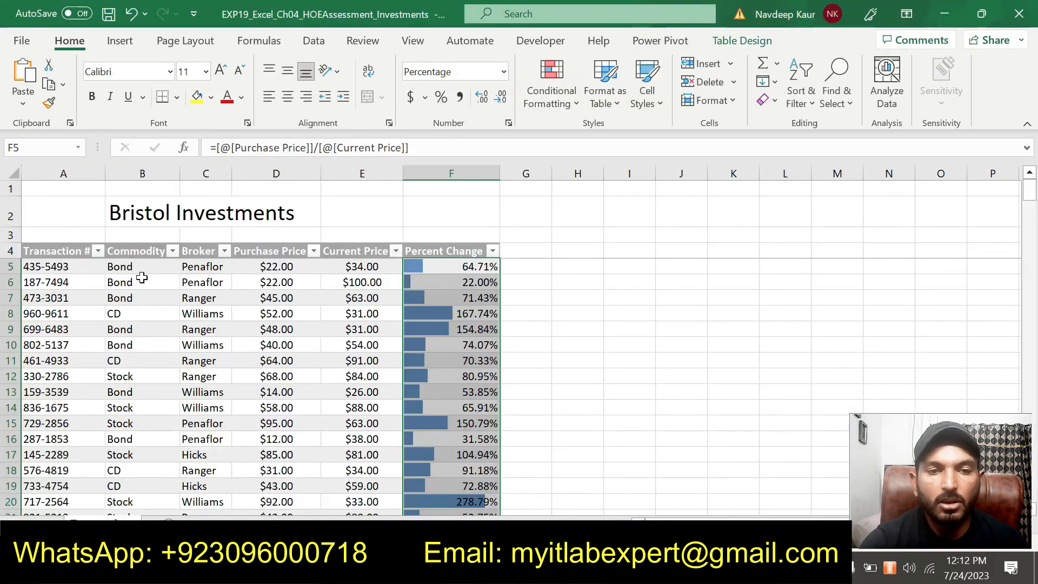
scroll(144, 287, "down", 13)
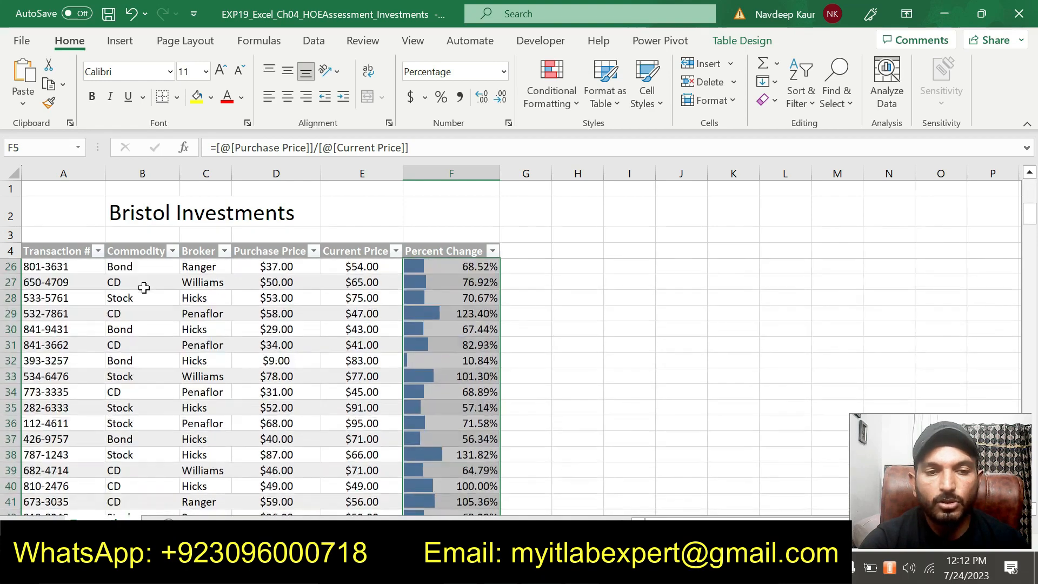
scroll(155, 306, "up", 13)
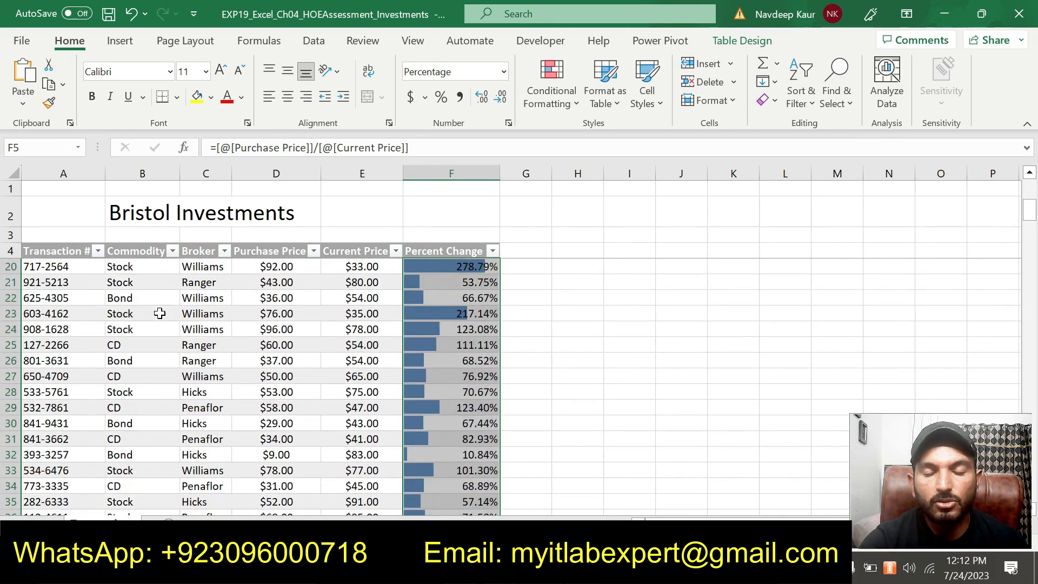
key("alt+Tab")
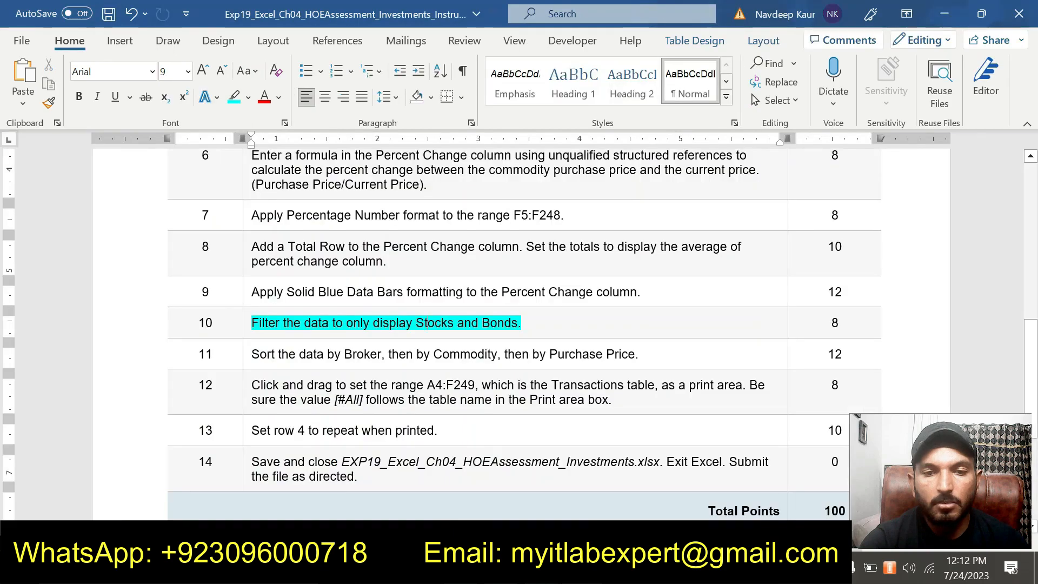
key("alt+Tab")
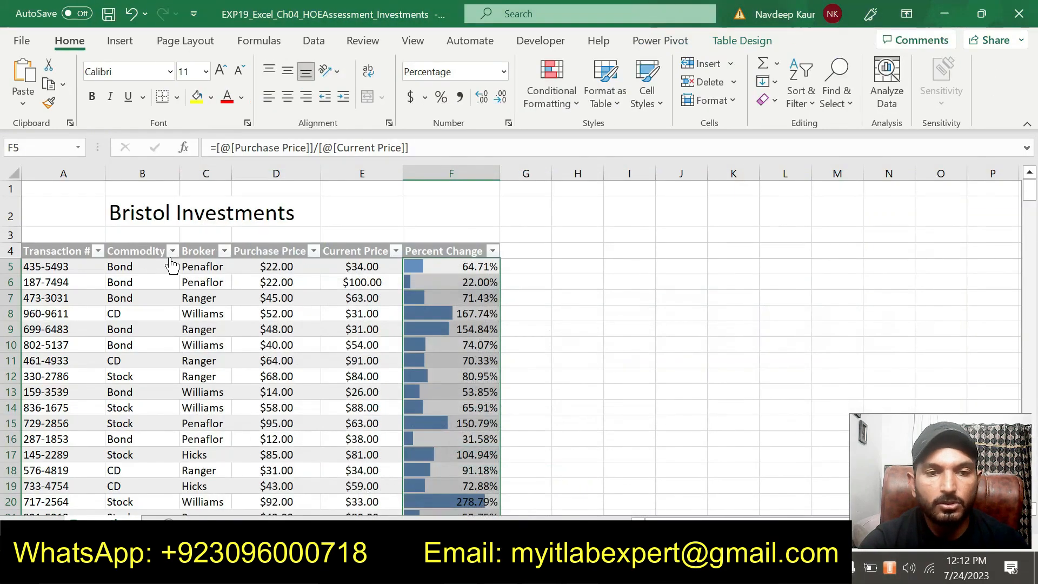
left_click(172, 252)
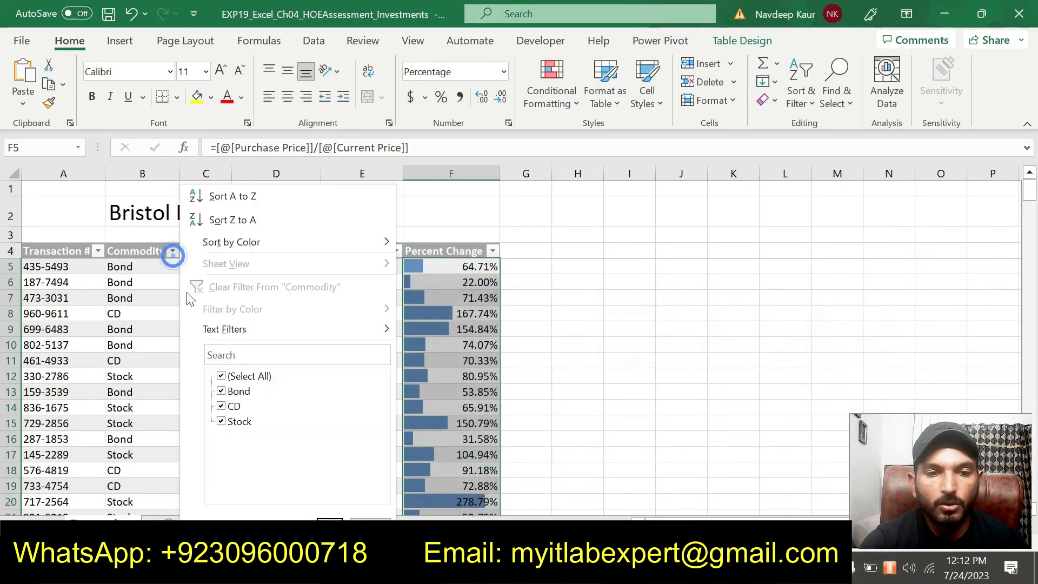
left_click(221, 377)
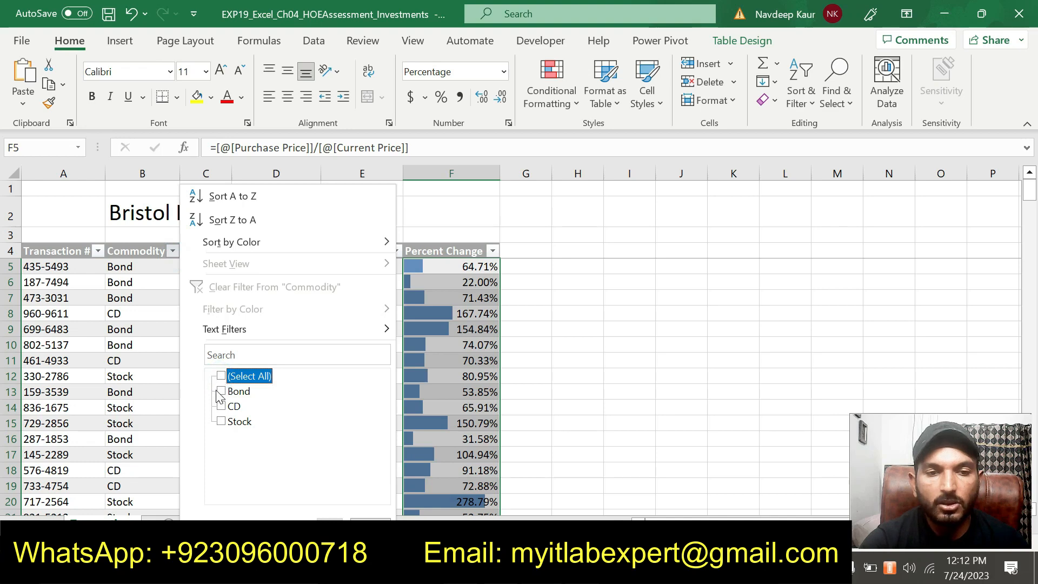
left_click(221, 392)
left_click(221, 422)
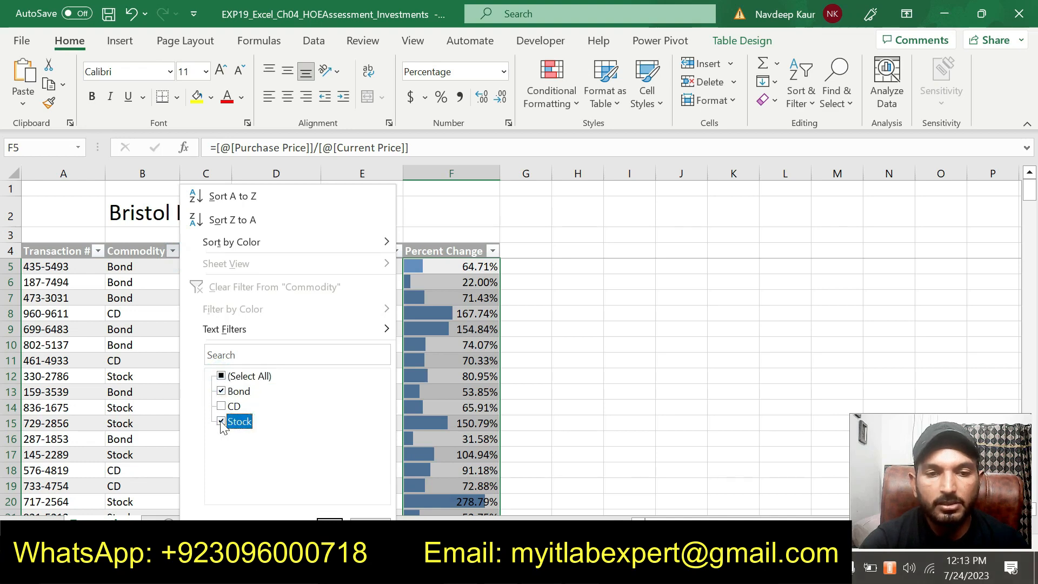
left_click(329, 520)
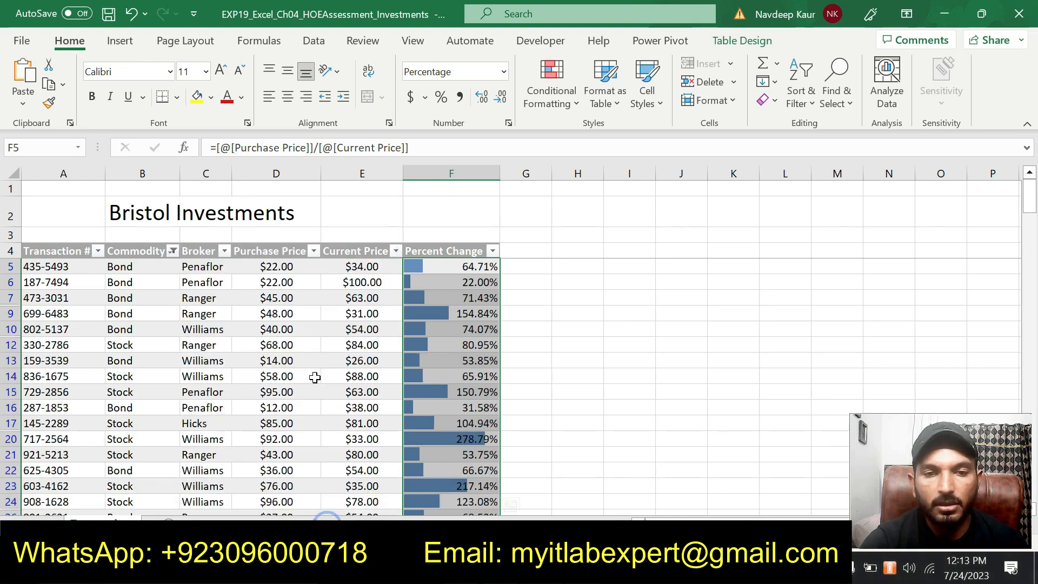
scroll(315, 377, "down", 8)
scroll(315, 378, "down", 20)
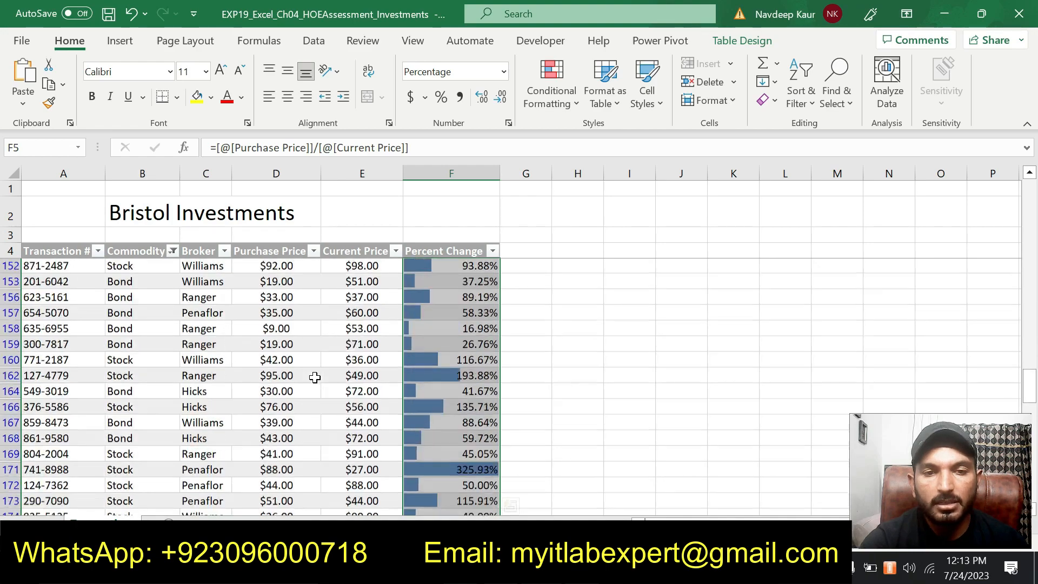
scroll(315, 378, "up", 20)
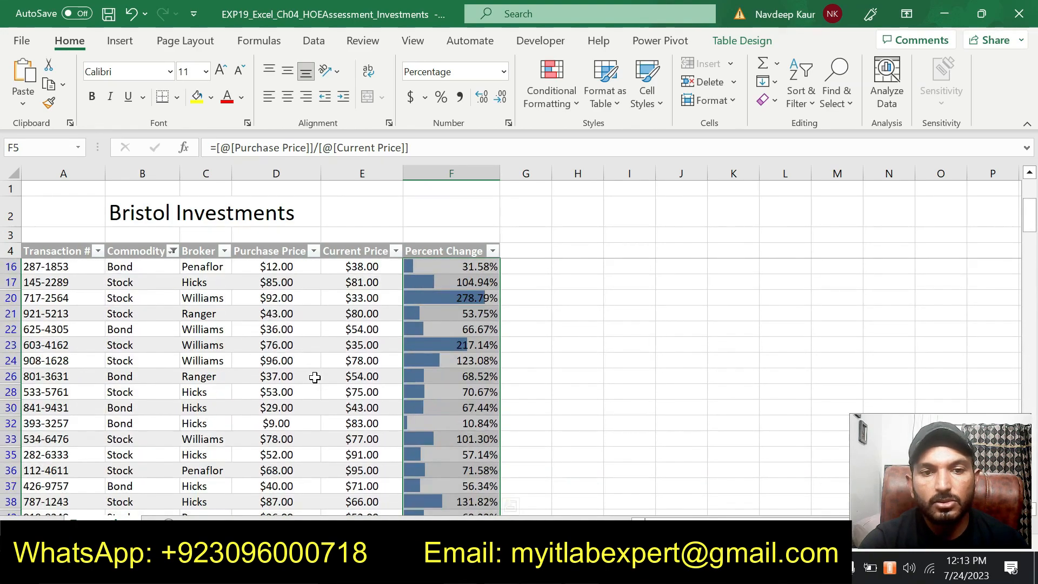
Switch to the Word instructions, remove the highlight from step 10 and highlight step 11 about sorting by Broker, Commodity and Purchase Price.
key("alt+Tab")
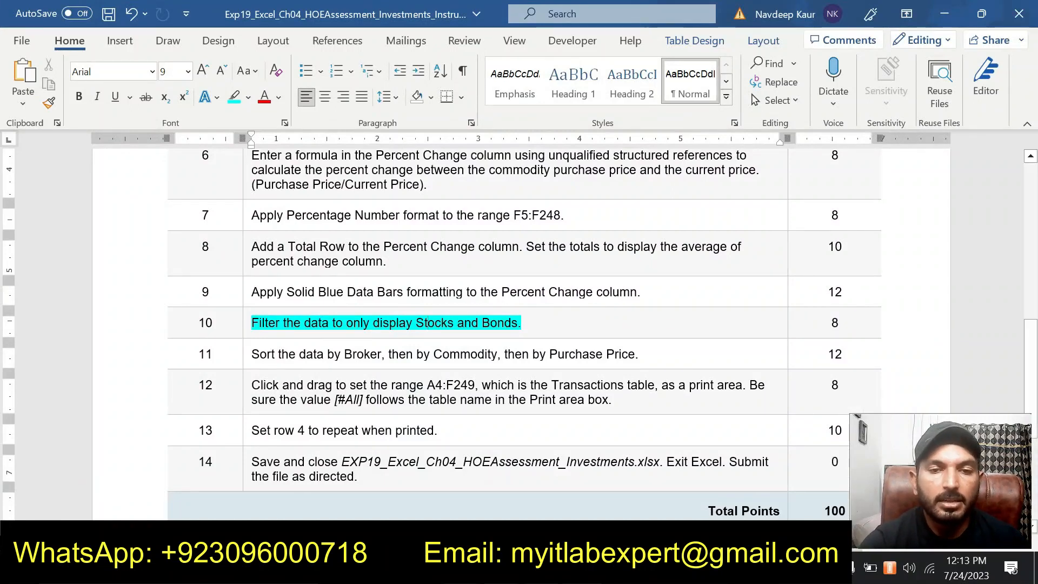
left_click_drag(525, 325, 251, 324)
left_click(579, 297)
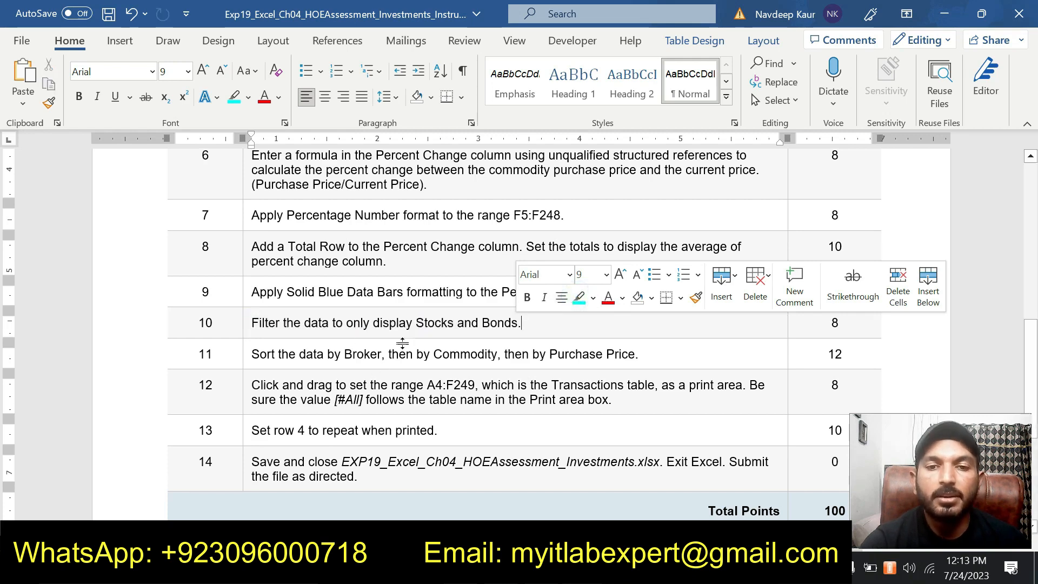
left_click_drag(390, 379, 251, 355)
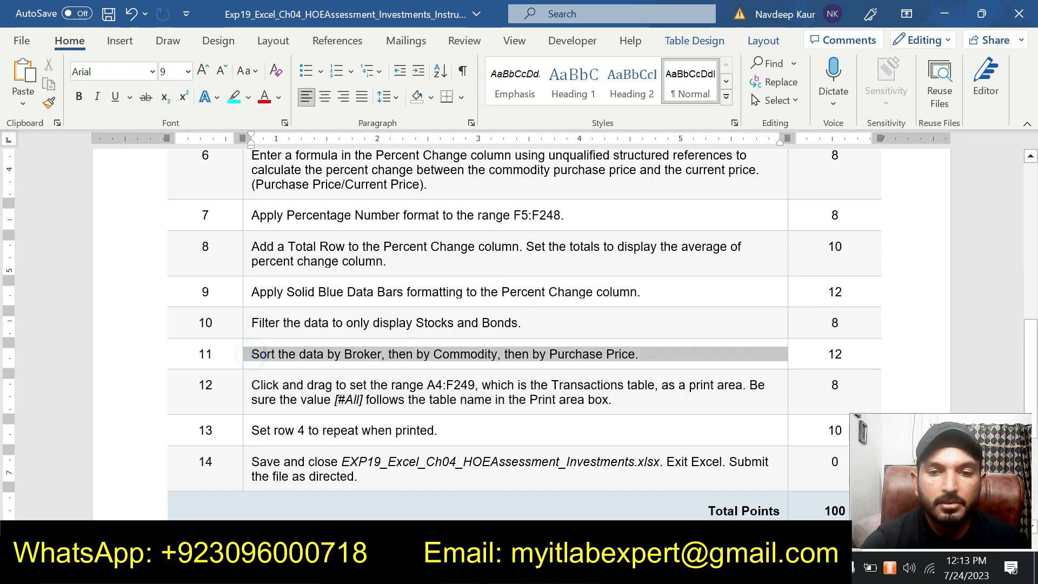
left_click(665, 321)
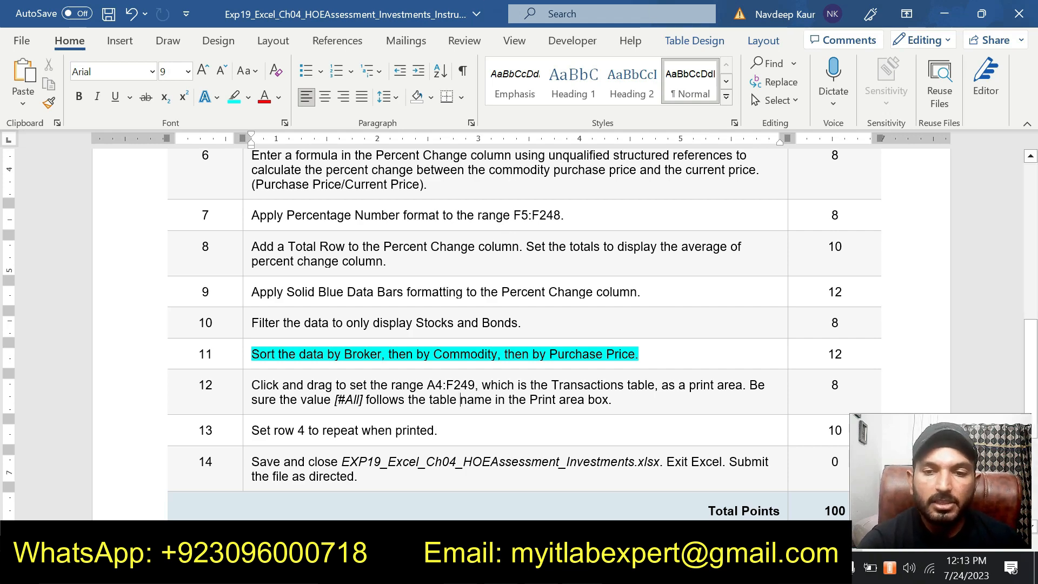
Review the full list of project instructions and their point values, from step 1 through step 14.
scroll(524, 417, "up", 6)
scroll(524, 417, "down", 3)
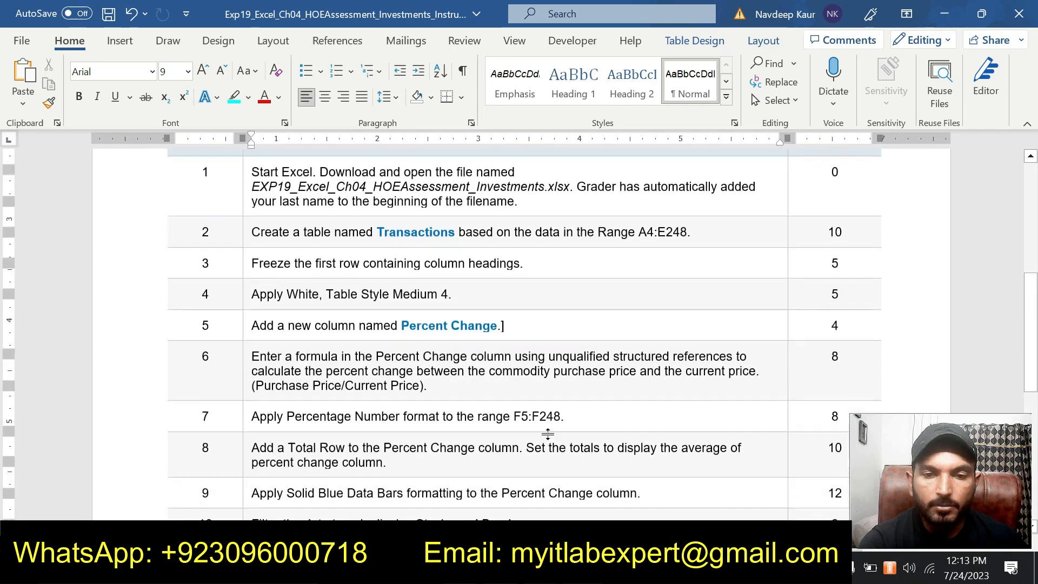
left_click(655, 499)
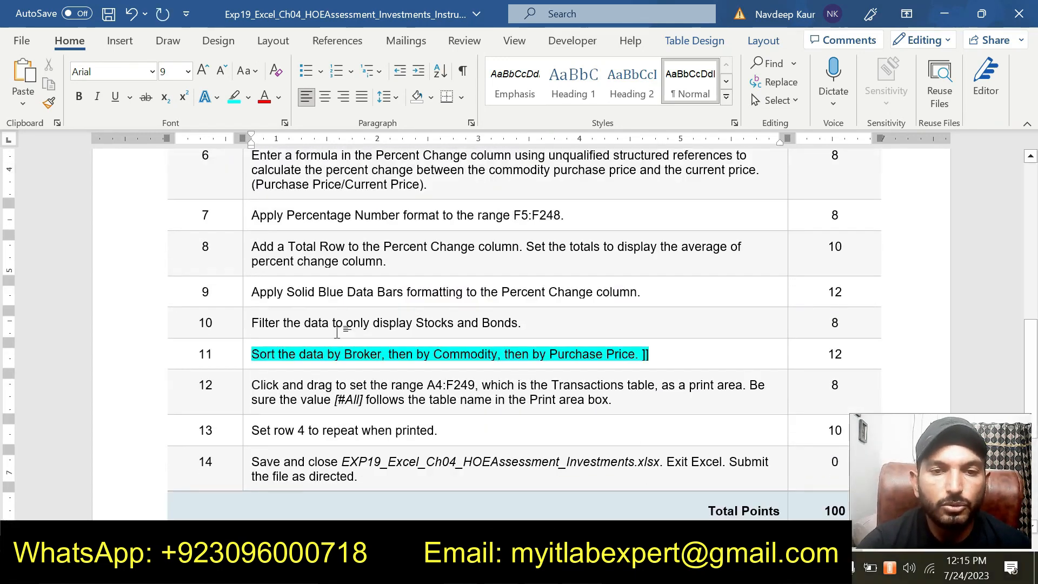
scroll(524, 333, "up", 5)
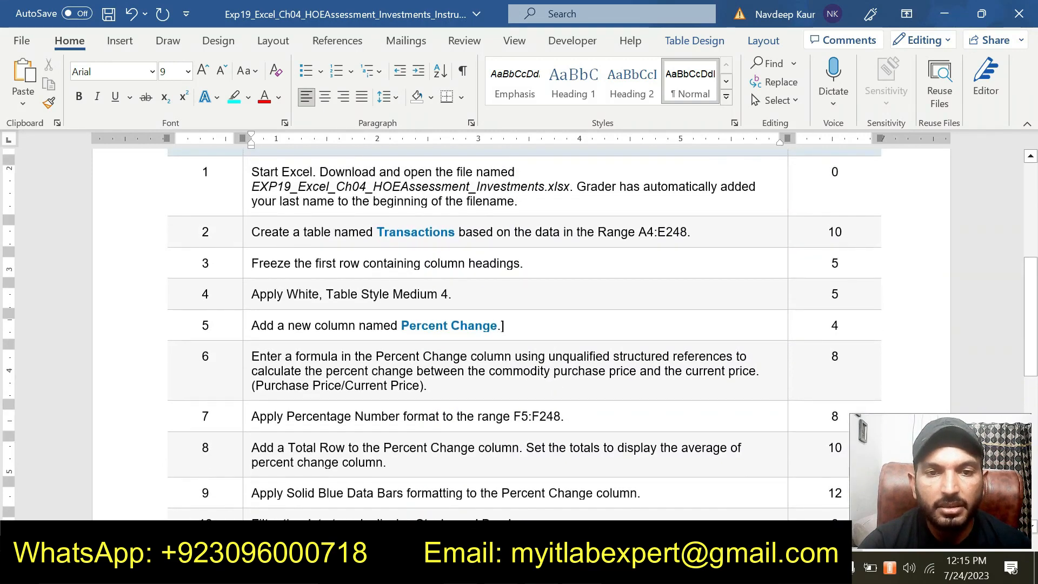
scroll(524, 333, "down", 3)
scroll(524, 332, "up", 3)
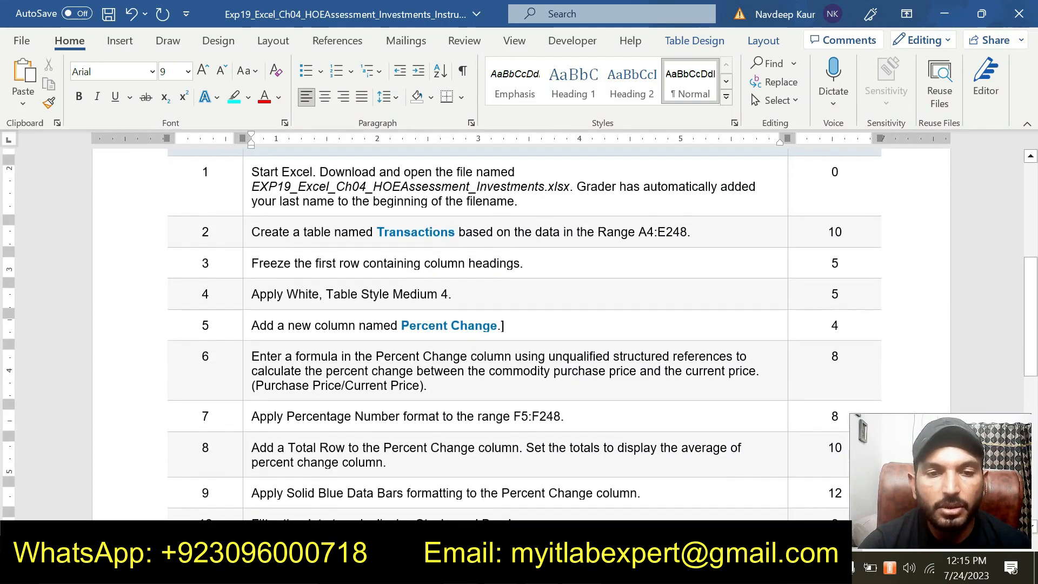
scroll(524, 333, "down", 3)
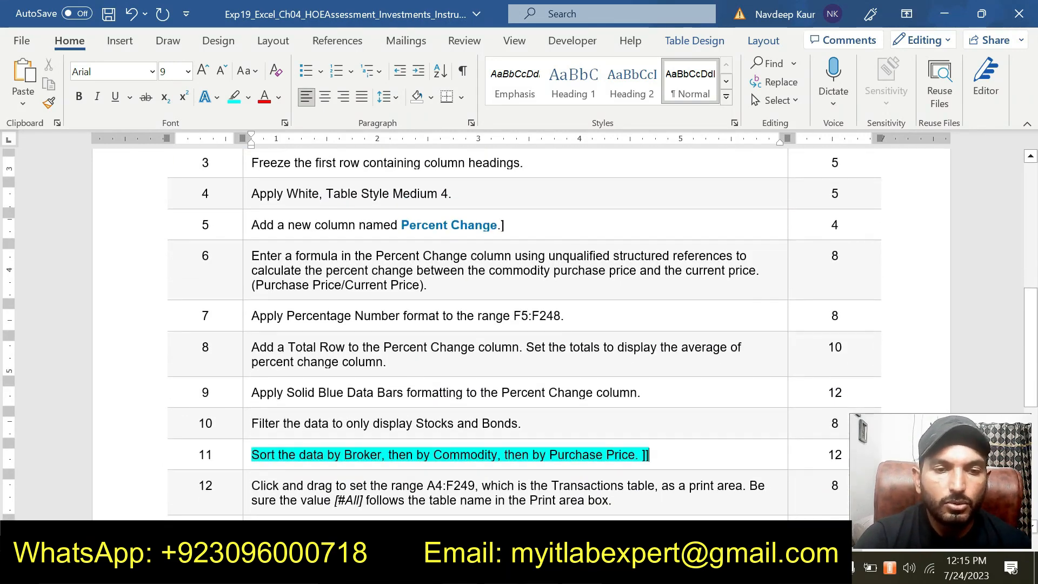
scroll(598, 444, "down", 5)
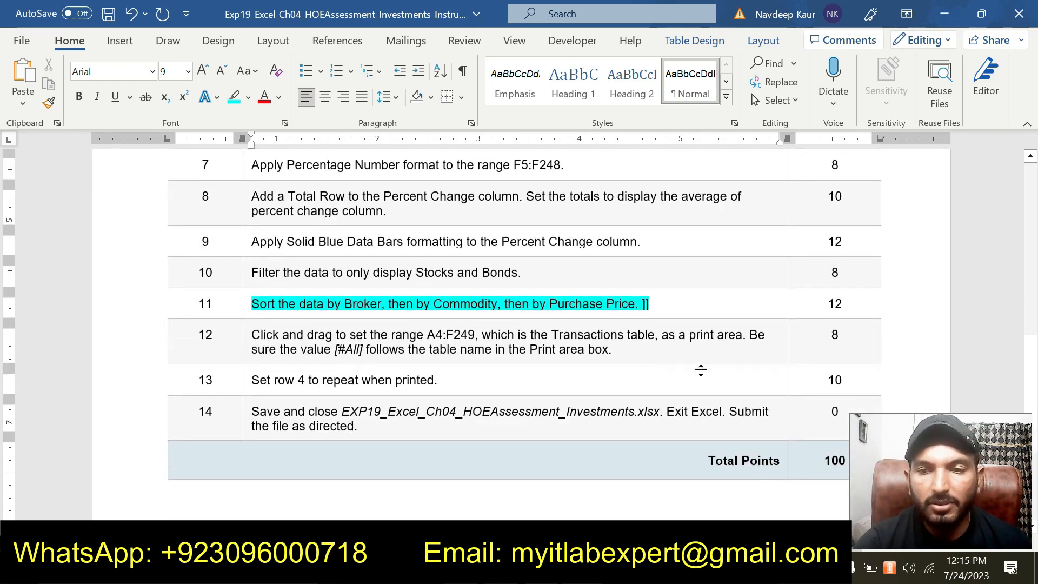
left_click_drag(835, 381, 835, 304)
left_click(465, 349)
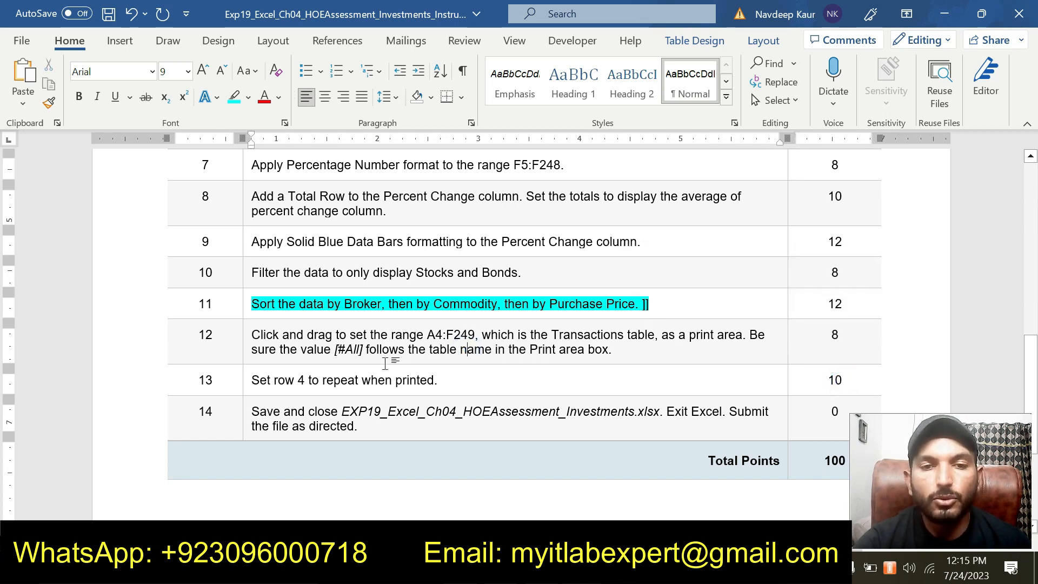
scroll(432, 373, "up", 6)
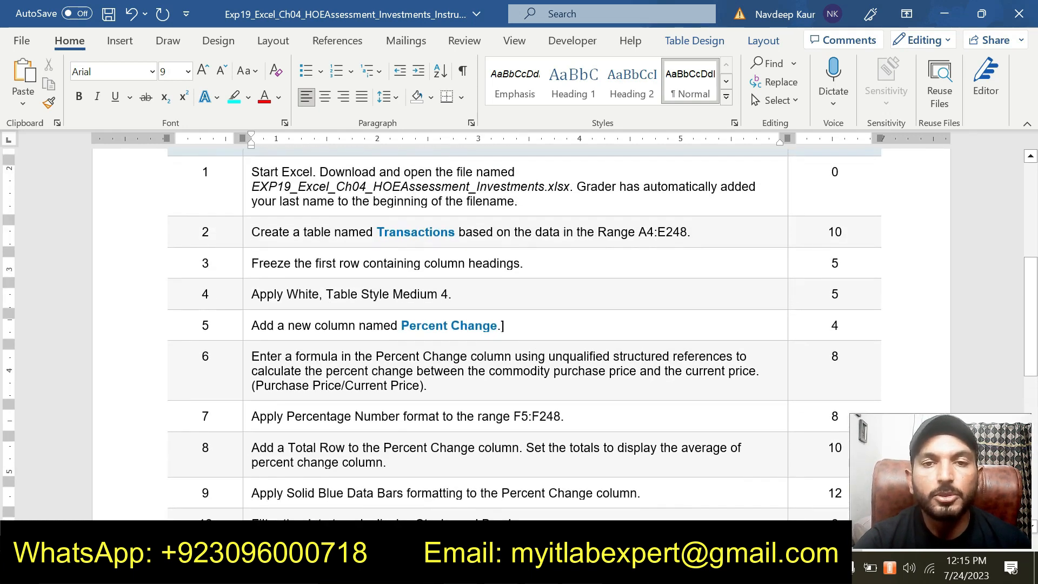
scroll(525, 335, "down", 5)
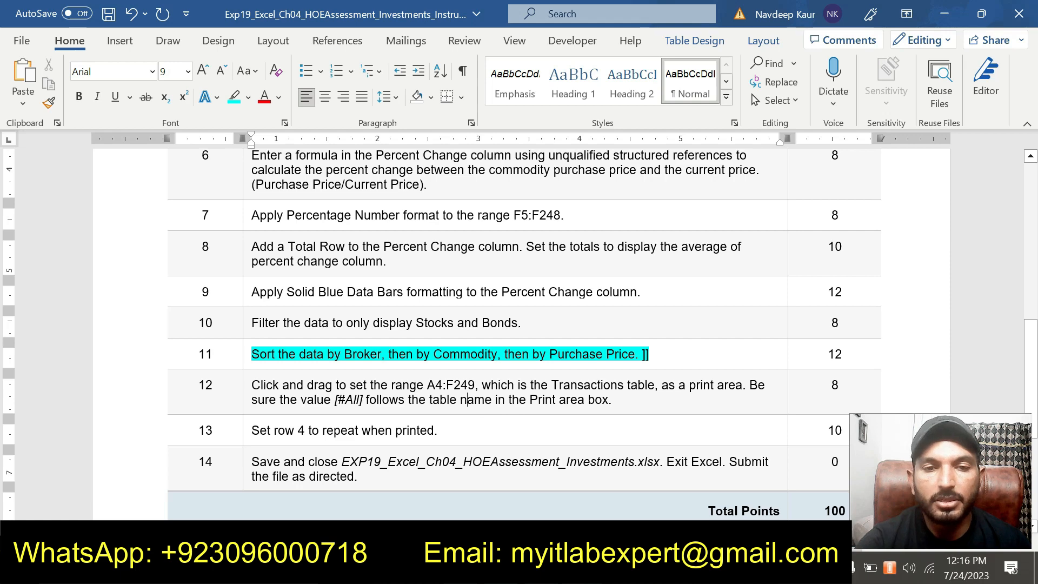
Switch from the Word instructions to the Solution workbook in Excel and go back up toward the first rows of the Transactions table.
left_click(661, 354)
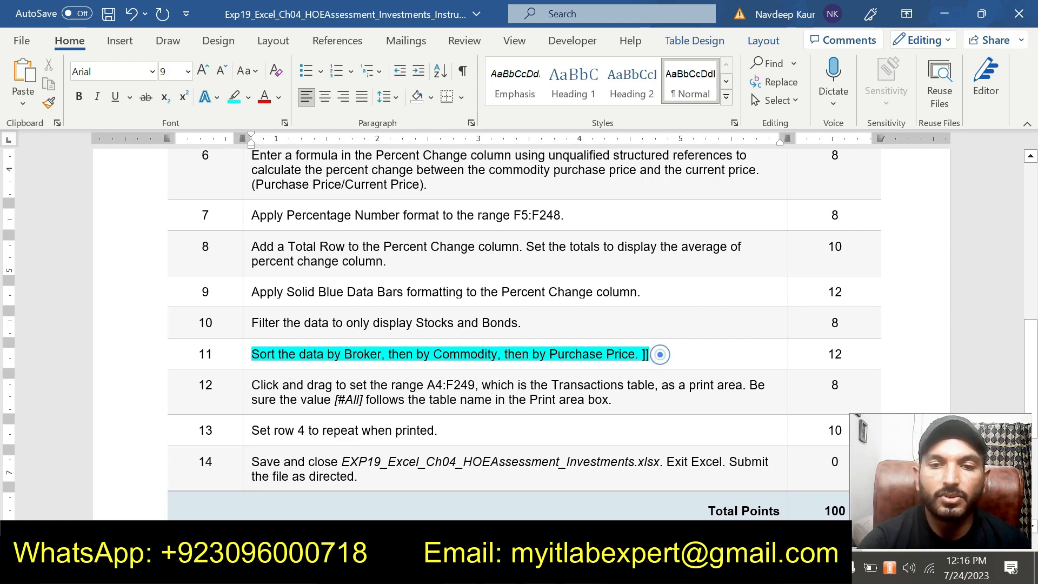
key("alt+Tab")
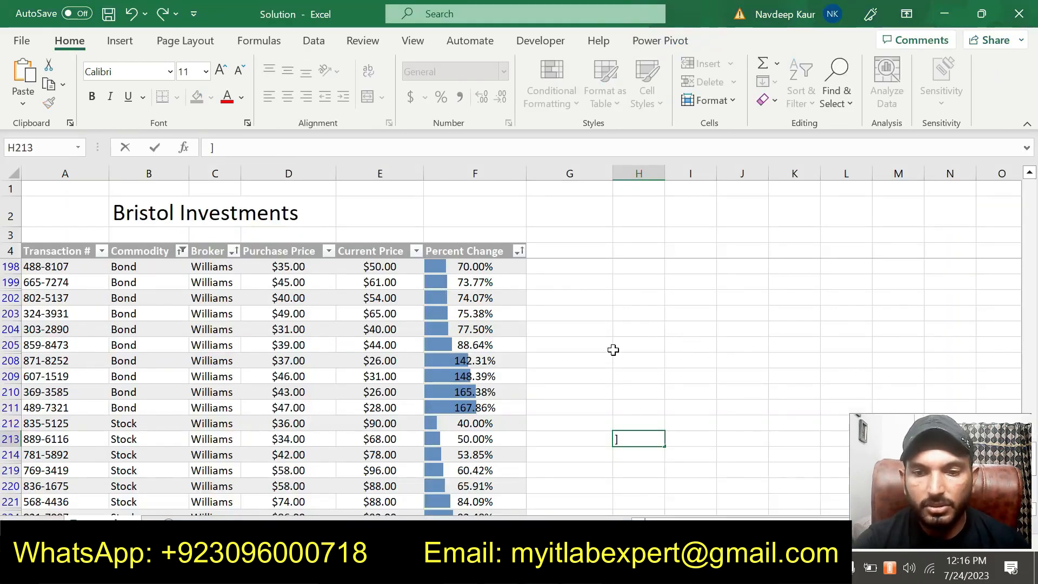
scroll(286, 374, "down", 2)
scroll(287, 374, "up", 8)
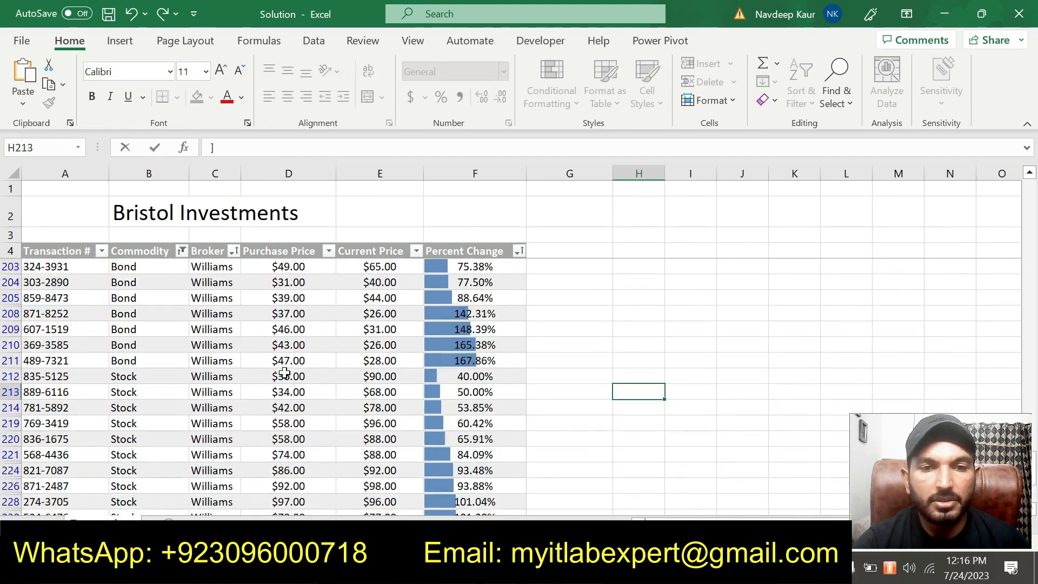
scroll(293, 368, "up", 8)
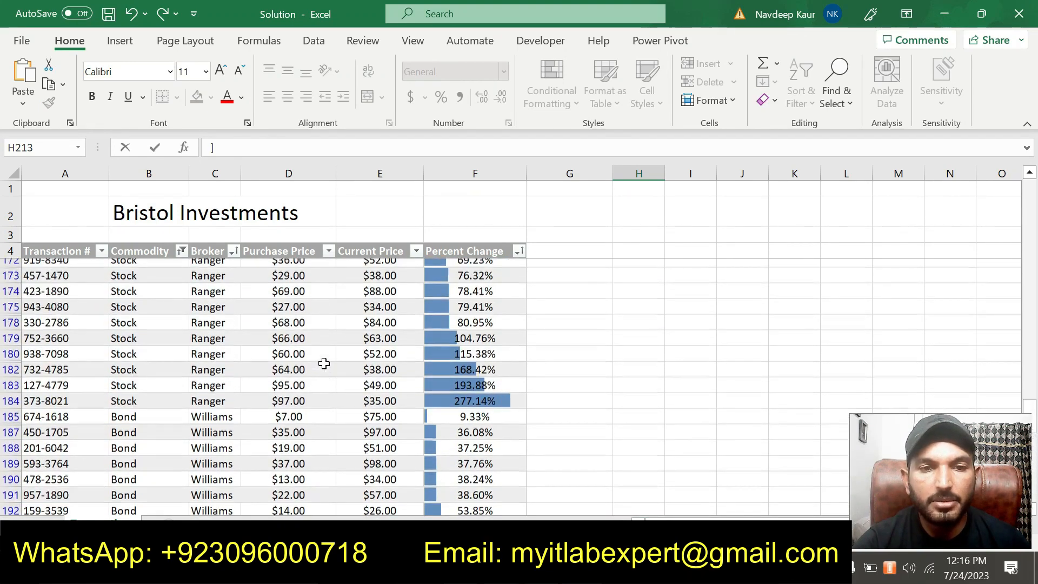
scroll(324, 364, "up", 10)
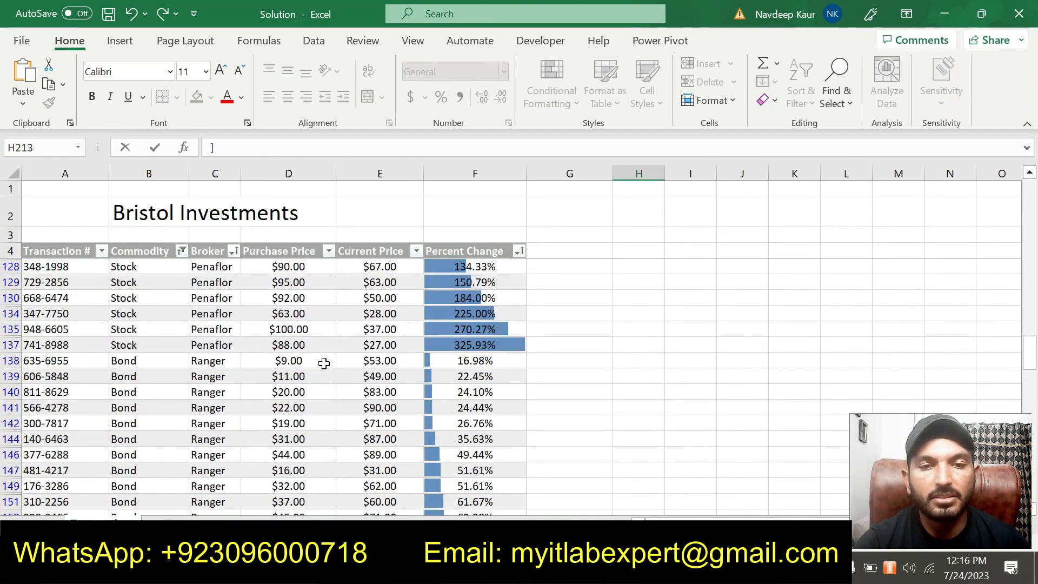
scroll(324, 363, "up", 15)
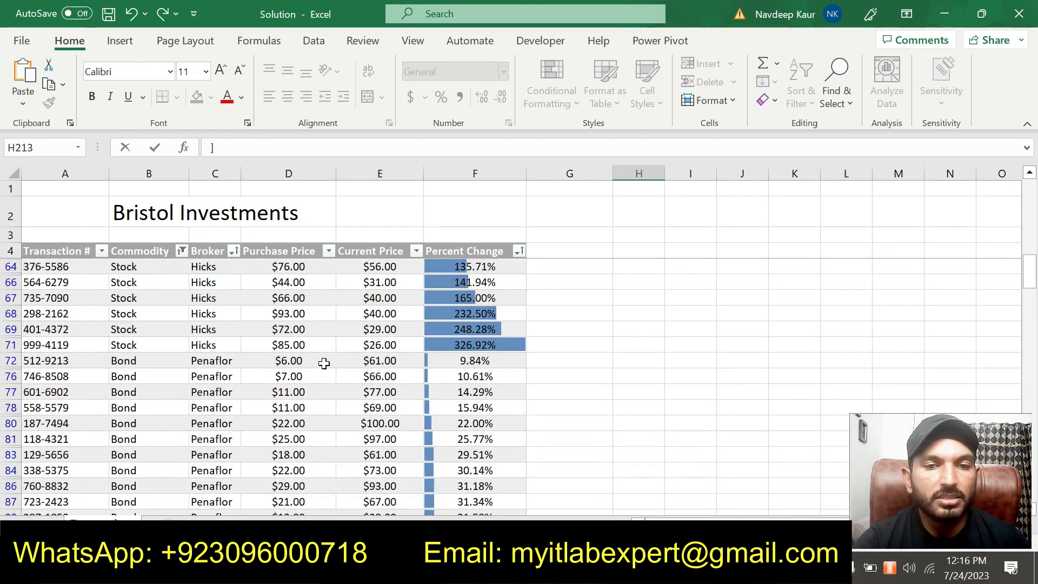